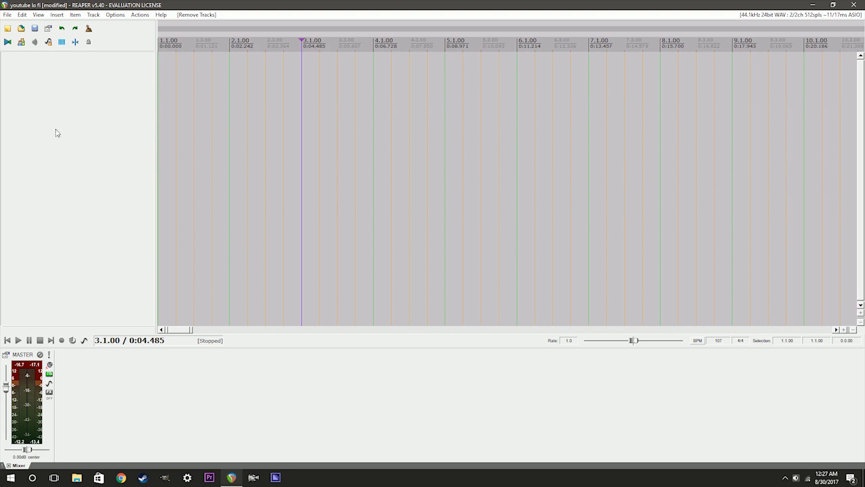
Step: Insert a new track and import the media file "Night & Day - Jazz Piano solo improvisation (1)" from the samples folder onto it
{"action": "left_click", "coordinate": [57, 14]}
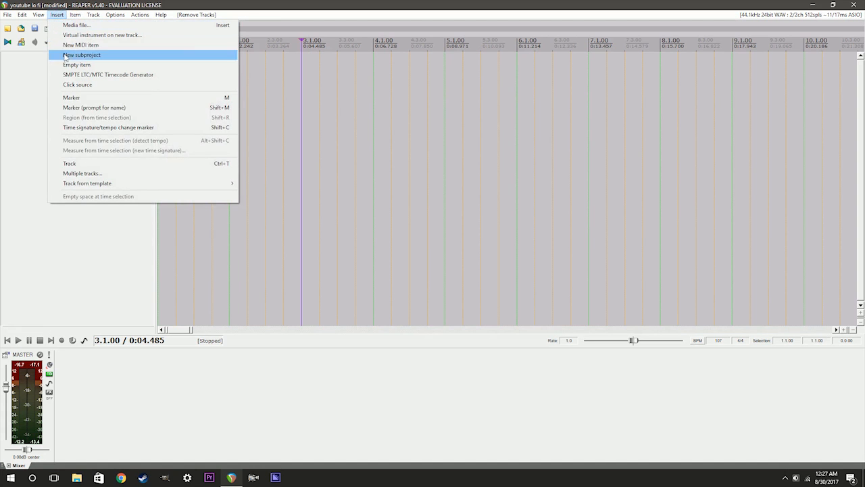
{"action": "left_click", "coordinate": [87, 163]}
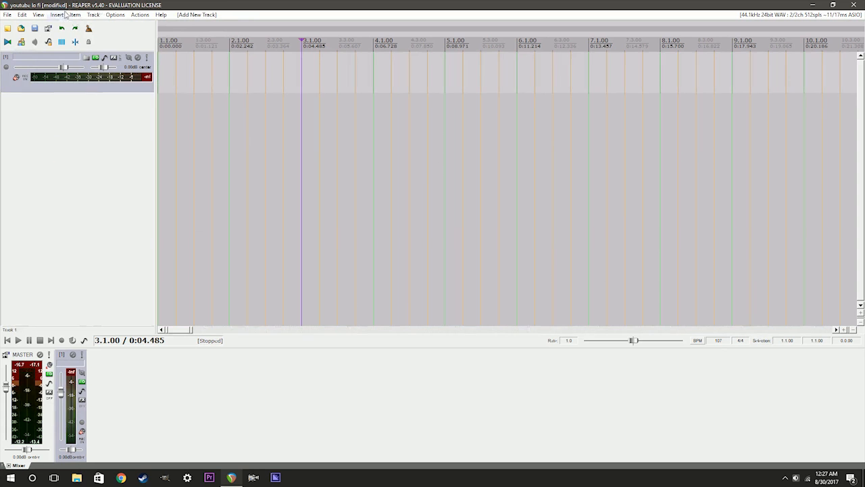
{"action": "left_click", "coordinate": [65, 15]}
{"action": "left_click", "coordinate": [68, 25]}
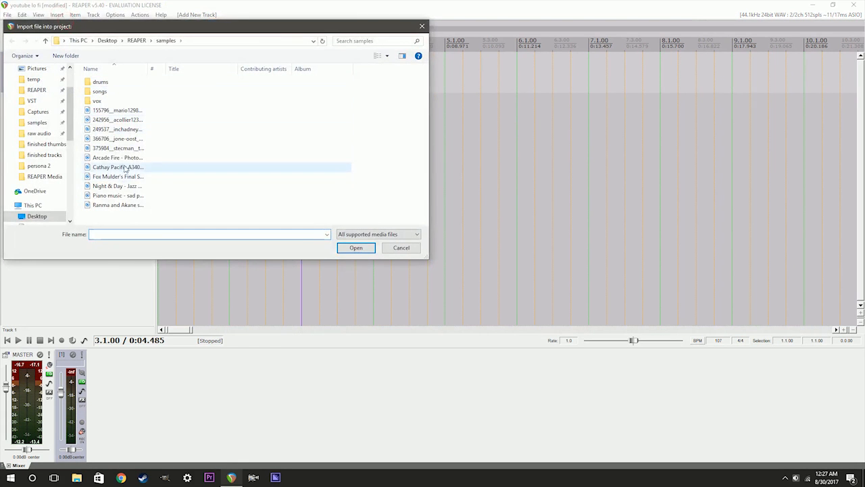
{"action": "left_click", "coordinate": [118, 188]}
{"action": "left_click", "coordinate": [354, 248]}
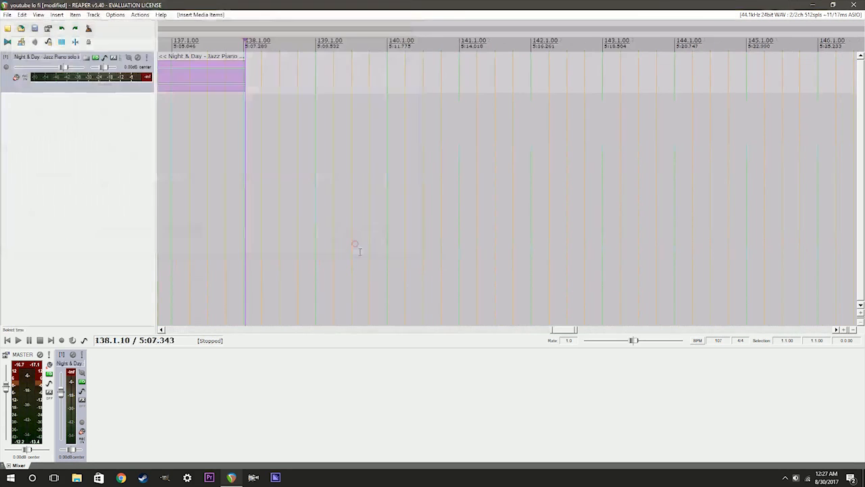
Step: Play the imported piano recording from 5.1.00 to listen for a usable phrase near its beginning
{"action": "scroll", "coordinate": [263, 101], "scroll_direction": "down", "scroll_amount": 5}
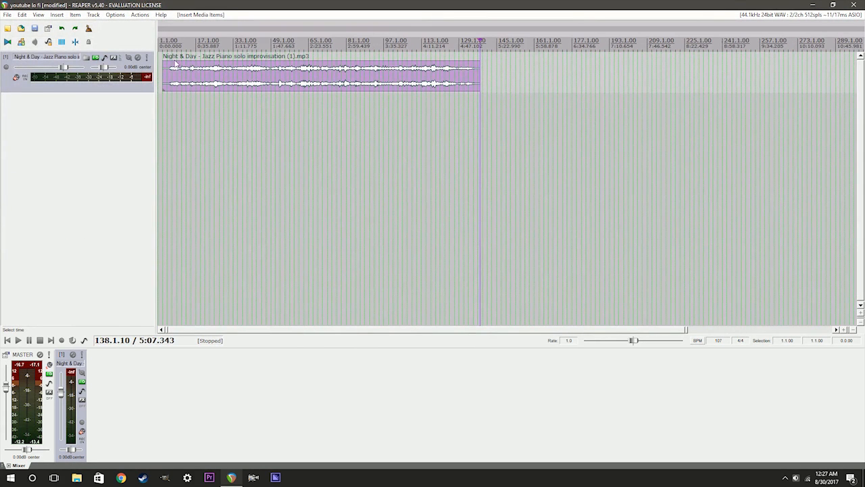
{"action": "left_click", "coordinate": [171, 61]}
{"action": "left_click", "coordinate": [168, 61]}
{"action": "left_click", "coordinate": [171, 59]}
{"action": "left_click", "coordinate": [168, 61]}
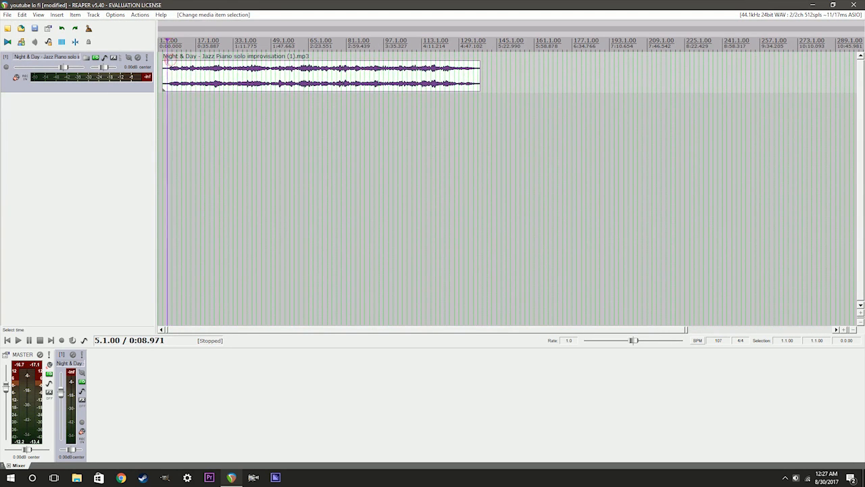
{"action": "scroll", "coordinate": [182, 68], "scroll_direction": "up", "scroll_amount": 5}
{"action": "key", "text": "space"}
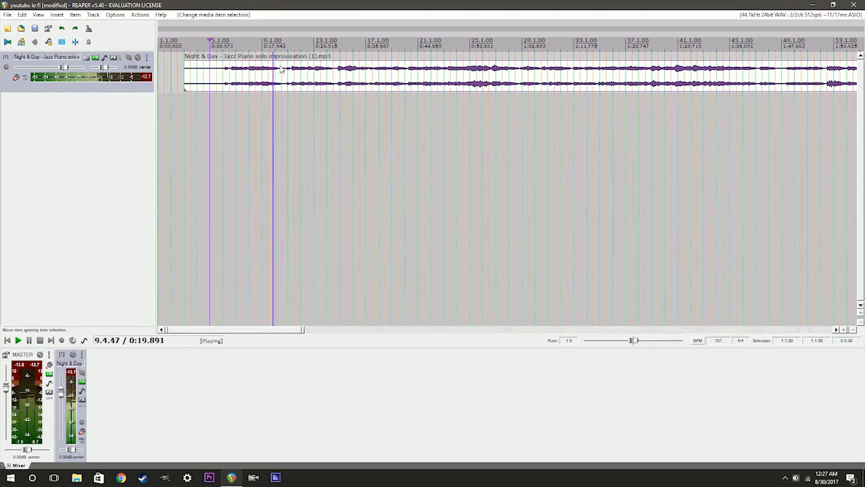
{"action": "key", "text": "space"}
Step: Audition the start of the piano phrase and split the recording there at 6.3.00
{"action": "left_click", "coordinate": [235, 59]}
{"action": "key", "text": "space"}
{"action": "key", "text": "space"}
{"action": "left_click", "coordinate": [229, 59]}
{"action": "key", "text": "space"}
{"action": "key", "text": "space"}
{"action": "key", "text": "s"}
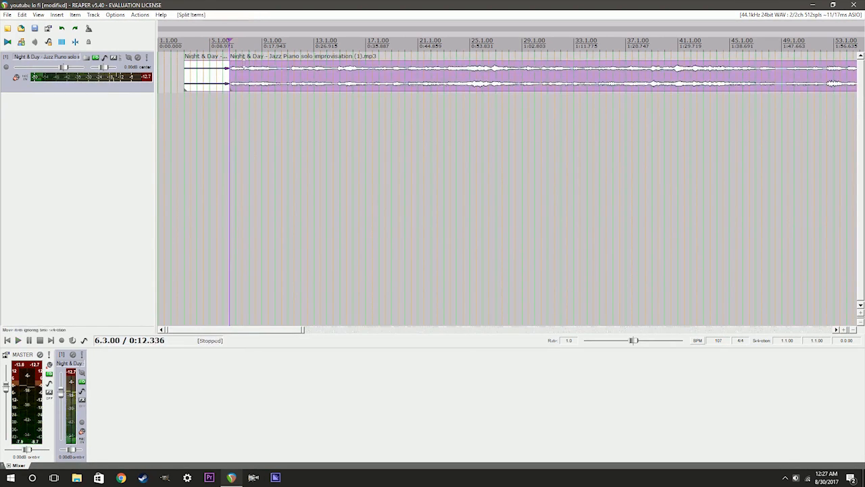
Step: Split the recording again at the phrase's end, about three and a half bars after the first cut, and glue the isolated segment
{"action": "left_click", "coordinate": [276, 76]}
{"action": "key", "text": "s"}
{"action": "left_click", "coordinate": [254, 82]}
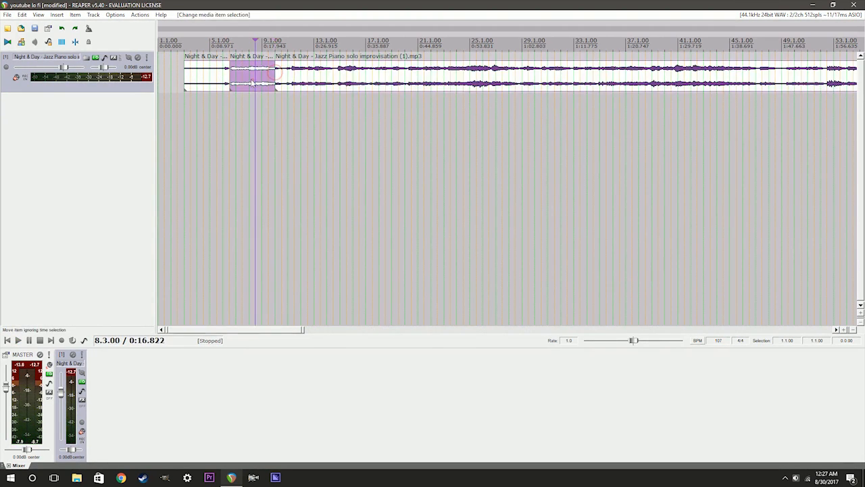
{"action": "right_click", "coordinate": [251, 79]}
{"action": "left_click", "coordinate": [290, 259]}
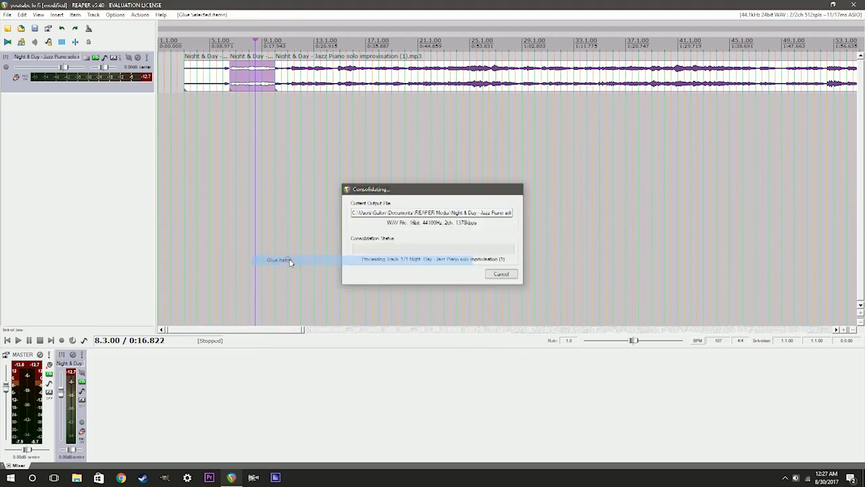
Step: Move all pieces of the piano recording later on the timeline, starting near bar 130, and mute their track
{"action": "left_click", "coordinate": [211, 86]}
{"action": "scroll", "coordinate": [203, 91], "scroll_direction": "down", "scroll_amount": 6}
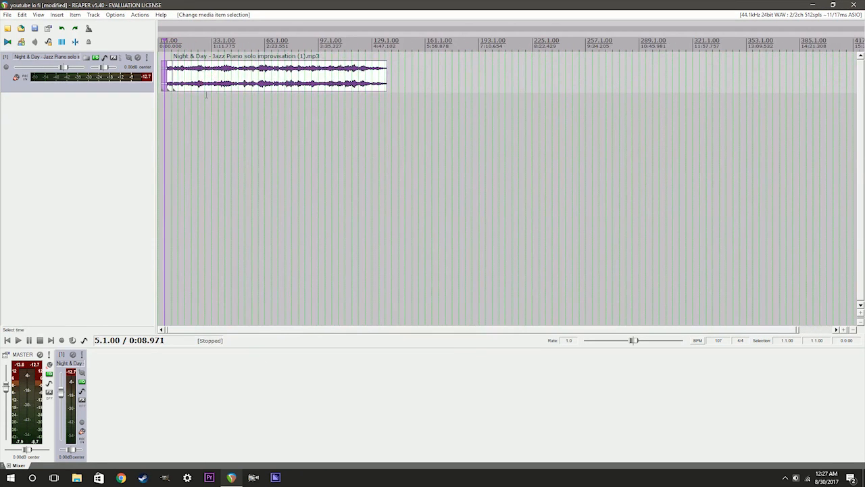
{"action": "left_click", "coordinate": [227, 84], "text": "shift"}
{"action": "left_click_drag", "start_coordinate": [193, 79], "coordinate": [403, 79]}
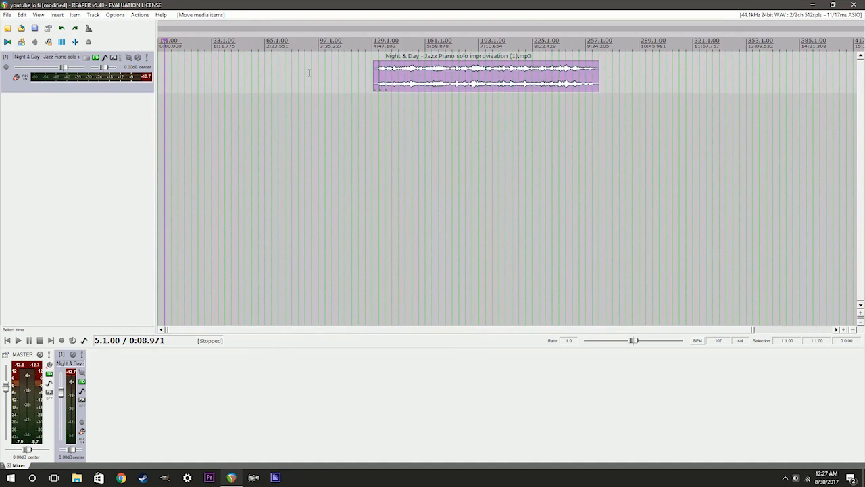
{"action": "left_click", "coordinate": [351, 74]}
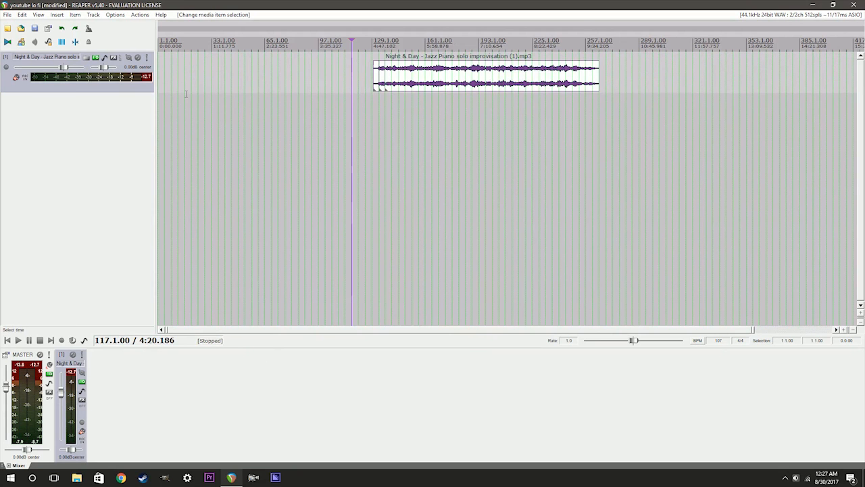
{"action": "left_click", "coordinate": [138, 57]}
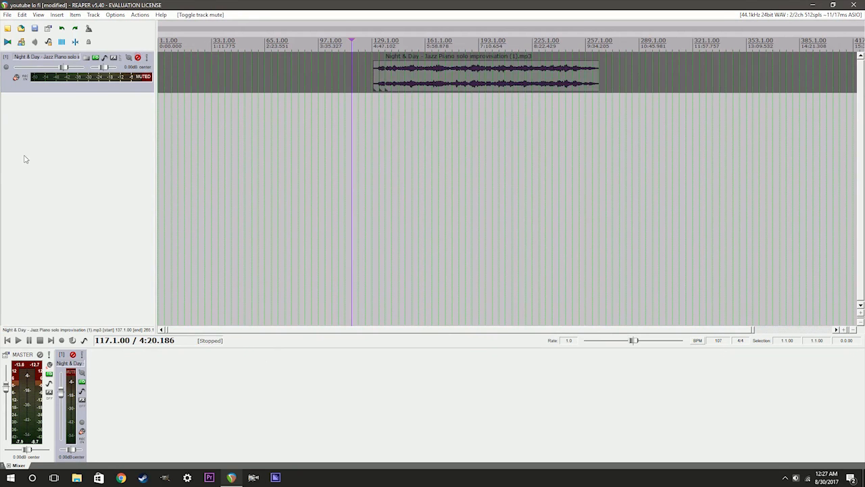
Step: Insert a second track below the piano track and arm it for recording
{"action": "right_click", "coordinate": [62, 105]}
{"action": "left_click", "coordinate": [96, 110]}
{"action": "left_click", "coordinate": [6, 108]}
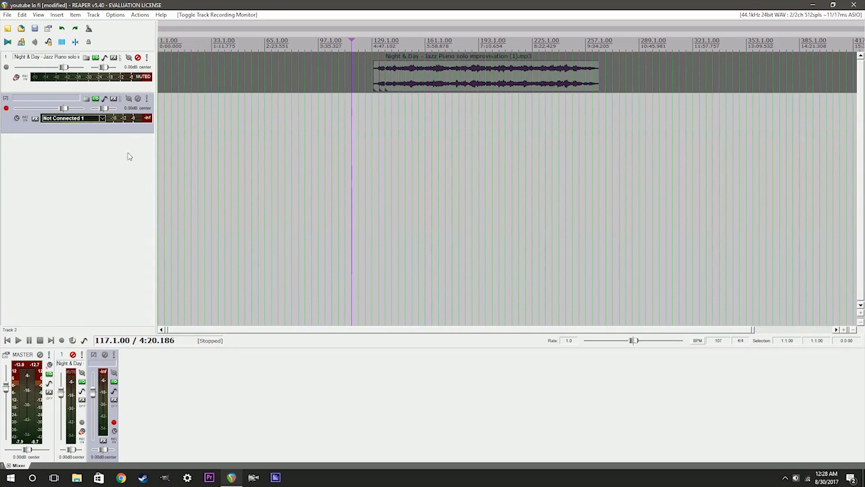
Step: Find the Disturbance VSTi among the plugins and add it to track 2
{"action": "left_click", "coordinate": [115, 101]}
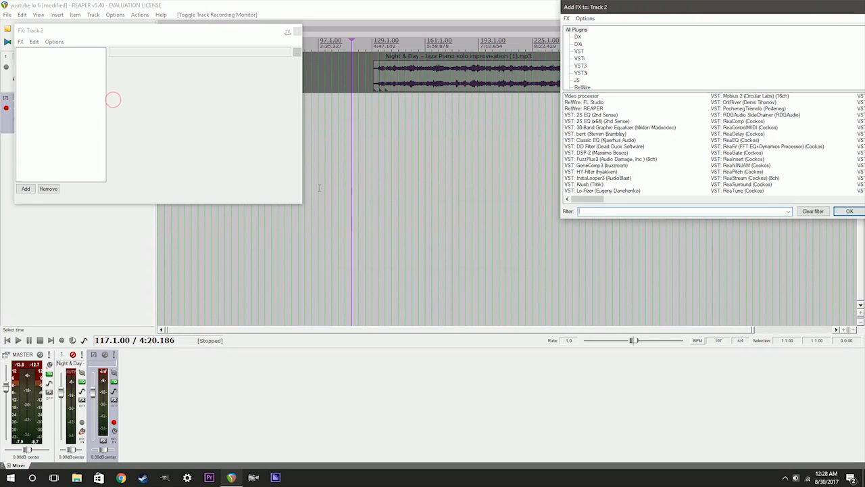
{"action": "type", "text": "distu"}
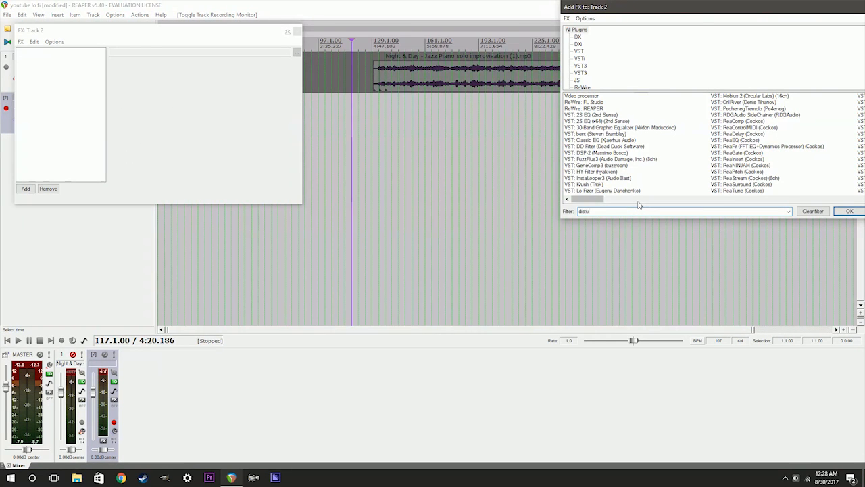
{"action": "type", "text": "r"}
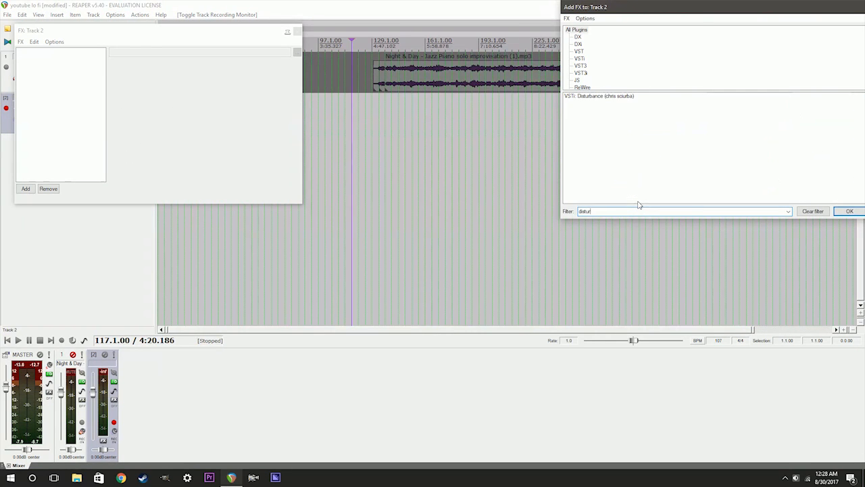
{"action": "left_click", "coordinate": [603, 98]}
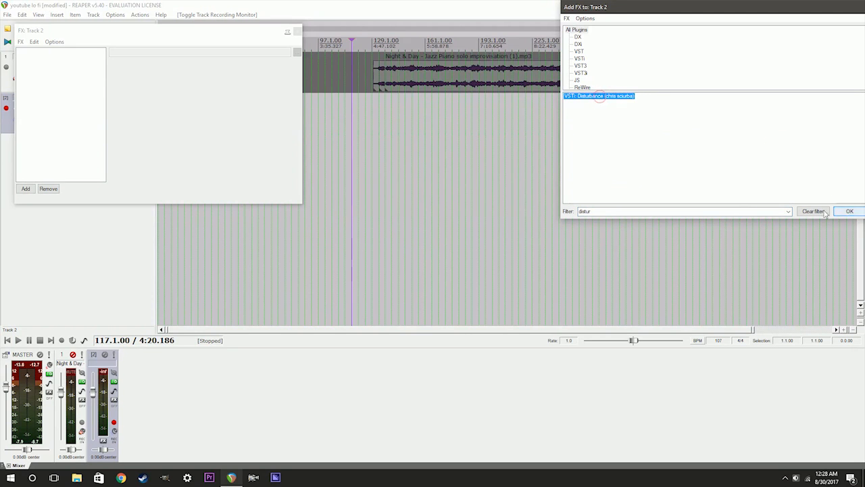
{"action": "left_click", "coordinate": [850, 212]}
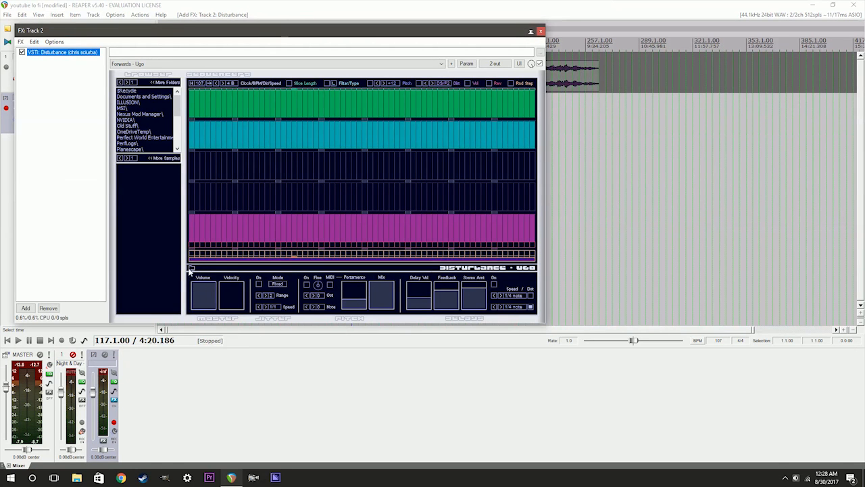
Step: Browse for a sample in Disturbance, going to the REAPER Media folder in Documents
{"action": "left_click_drag", "start_coordinate": [60, 36], "coordinate": [197, 46]}
{"action": "left_click", "coordinate": [818, 5]}
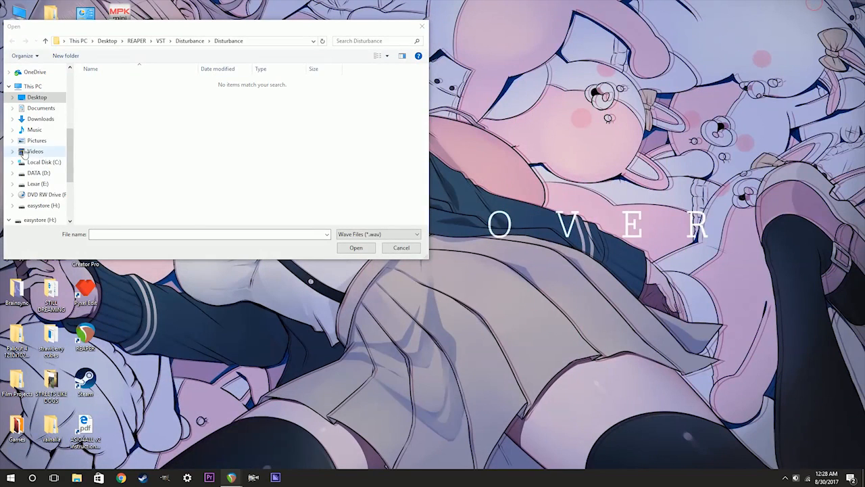
{"action": "left_click", "coordinate": [44, 110]}
{"action": "scroll", "coordinate": [112, 183], "scroll_direction": "down", "scroll_amount": 10}
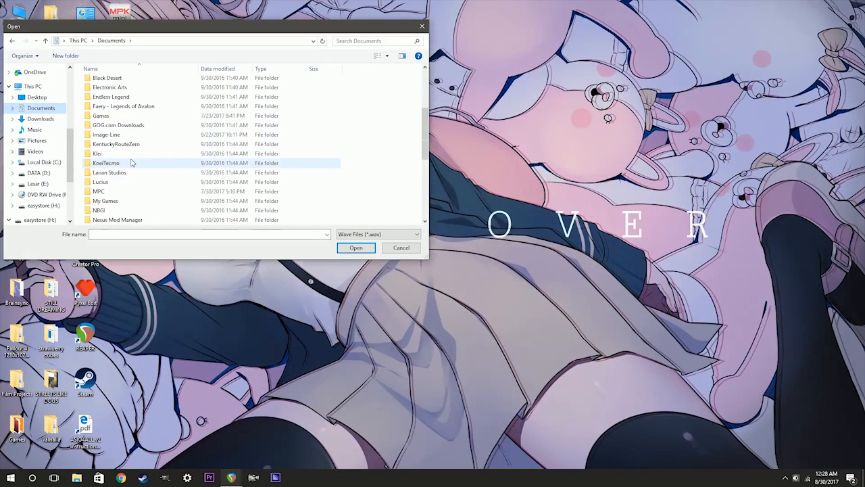
{"action": "scroll", "coordinate": [121, 206], "scroll_direction": "up", "scroll_amount": 1}
{"action": "left_click", "coordinate": [112, 194]}
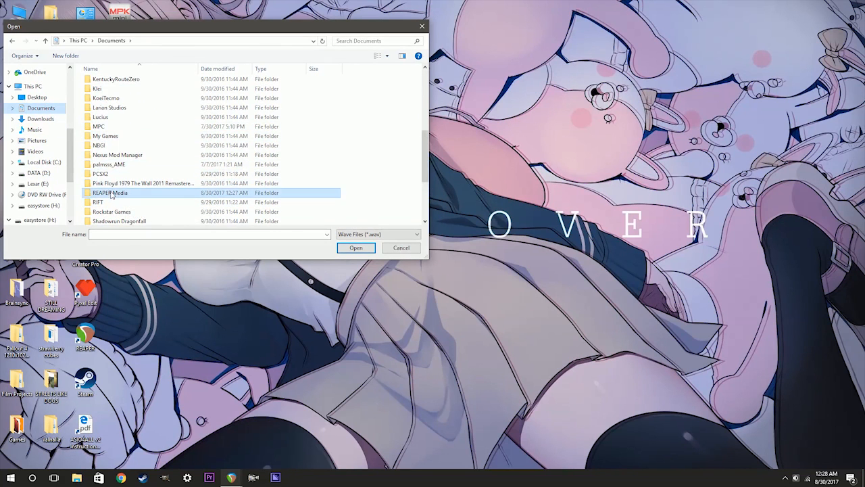
{"action": "double_click", "coordinate": [111, 194]}
Step: Load "Night & Day - Jazz Piano solo improvisation (1)-glued-02" into Disturbance and return to the project
{"action": "scroll", "coordinate": [139, 193], "scroll_direction": "down", "scroll_amount": 3}
{"action": "scroll", "coordinate": [143, 195], "scroll_direction": "down", "scroll_amount": 5}
{"action": "scroll", "coordinate": [143, 195], "scroll_direction": "down", "scroll_amount": 7}
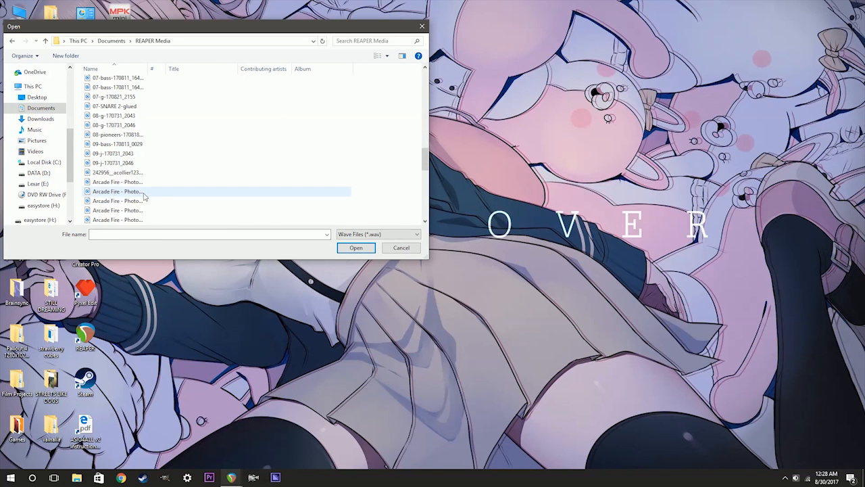
{"action": "scroll", "coordinate": [113, 211], "scroll_direction": "down", "scroll_amount": 3}
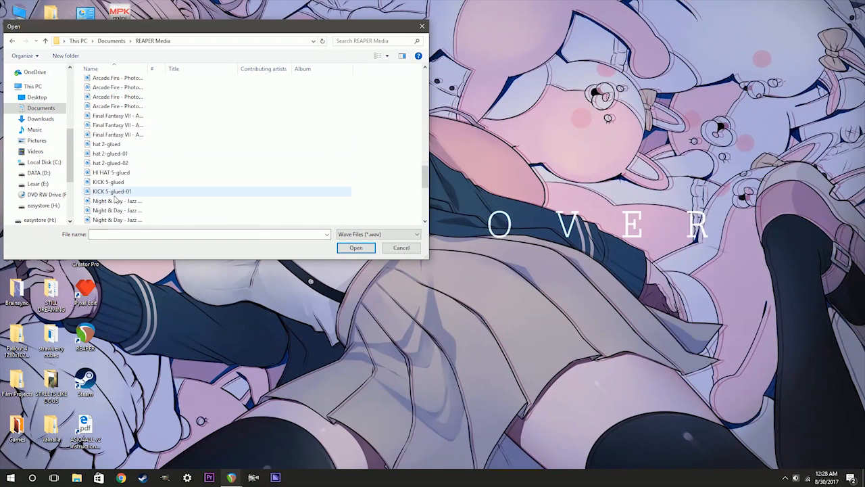
{"action": "scroll", "coordinate": [162, 212], "scroll_direction": "down", "scroll_amount": 4}
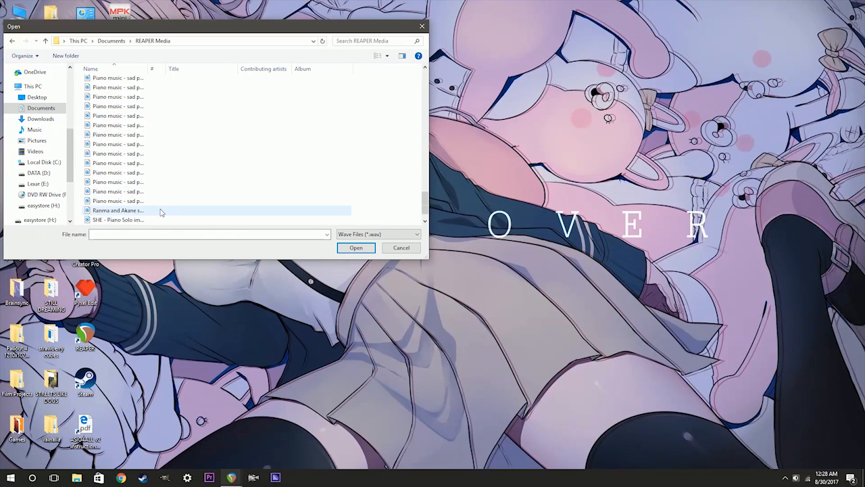
{"action": "scroll", "coordinate": [160, 213], "scroll_direction": "up", "scroll_amount": 4}
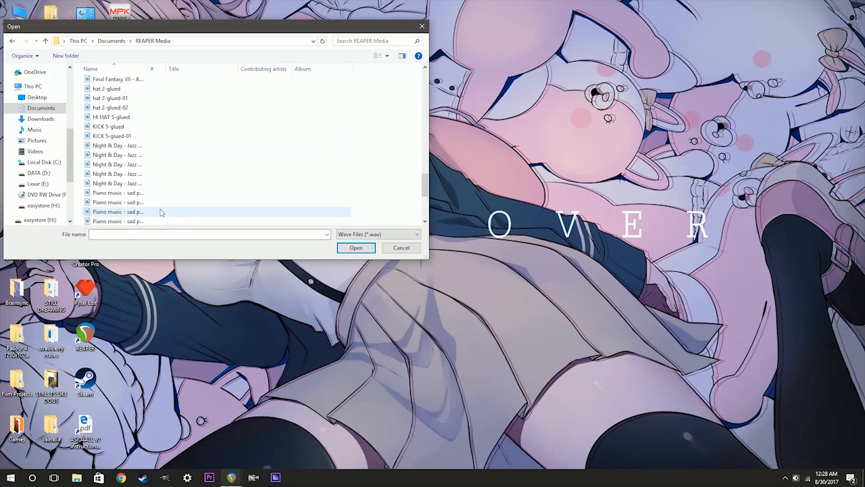
{"action": "left_click", "coordinate": [121, 183]}
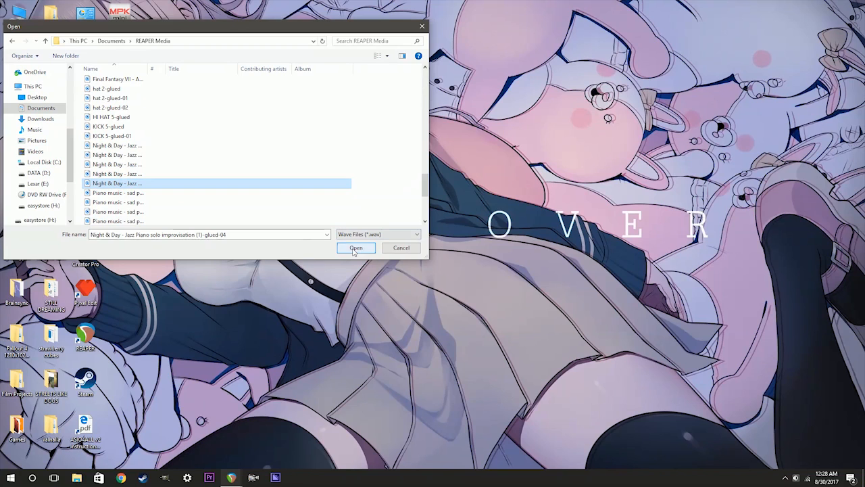
{"action": "left_click", "coordinate": [131, 166]}
{"action": "left_click", "coordinate": [356, 247]}
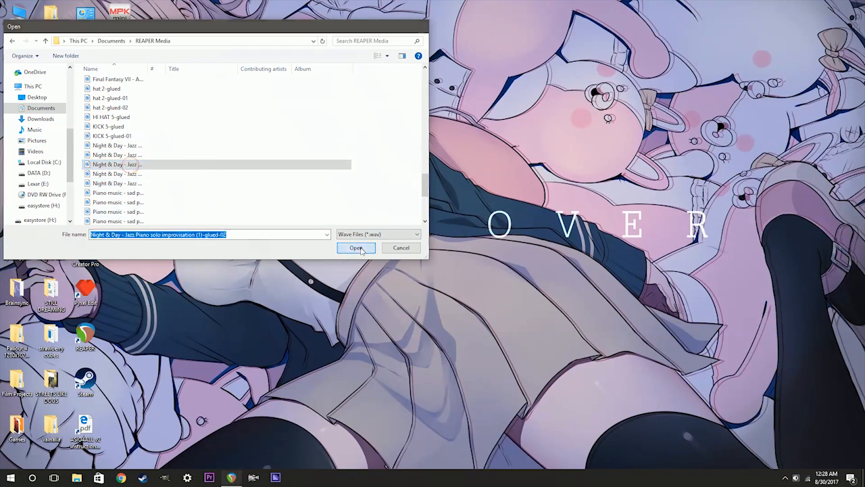
{"action": "left_click", "coordinate": [231, 477]}
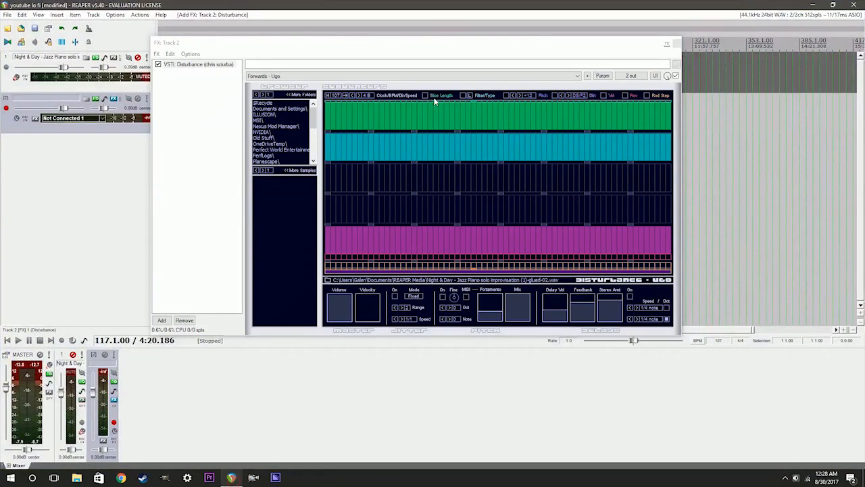
Step: Set track 2's record input to the MPKmini2 MIDI keyboard on all channels
{"action": "left_click", "coordinate": [100, 119]}
{"action": "mouse_move", "coordinate": [79, 148]}
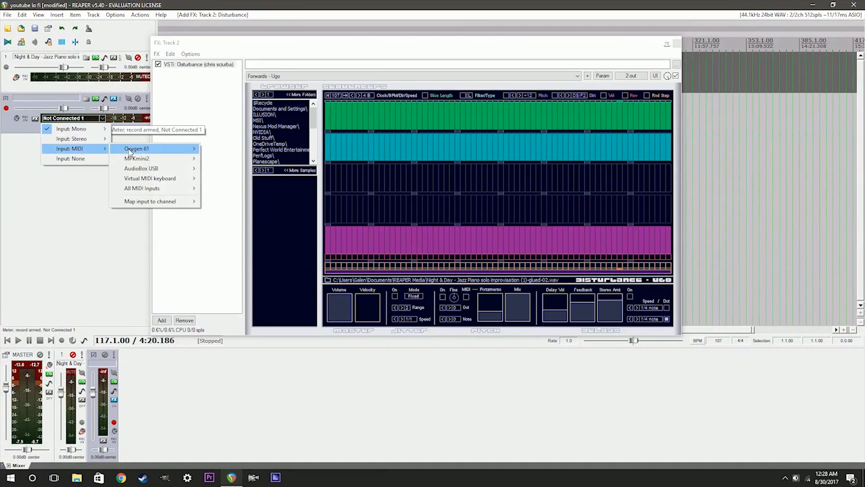
{"action": "mouse_move", "coordinate": [154, 160]}
{"action": "left_click", "coordinate": [216, 158]}
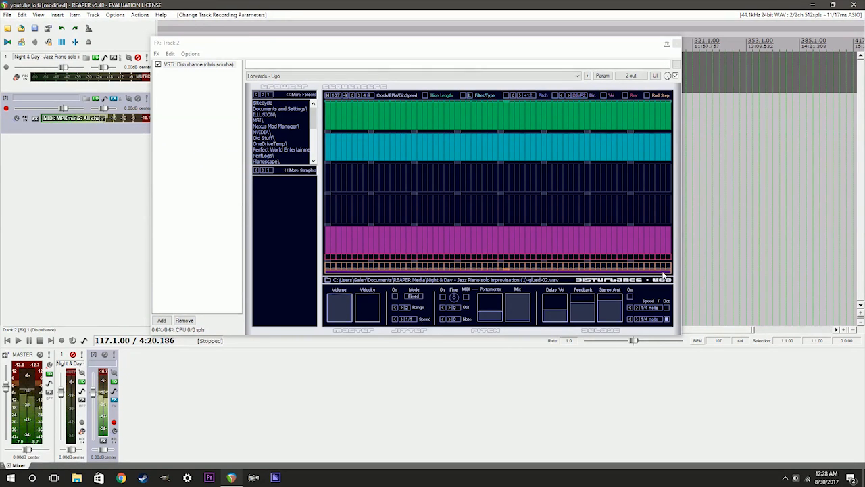
Step: Narrow Disturbance's sequencer loop range to a section right of the middle and draw a shallow dip in the filter lane near its end
{"action": "left_click_drag", "start_coordinate": [668, 273], "coordinate": [578, 274]}
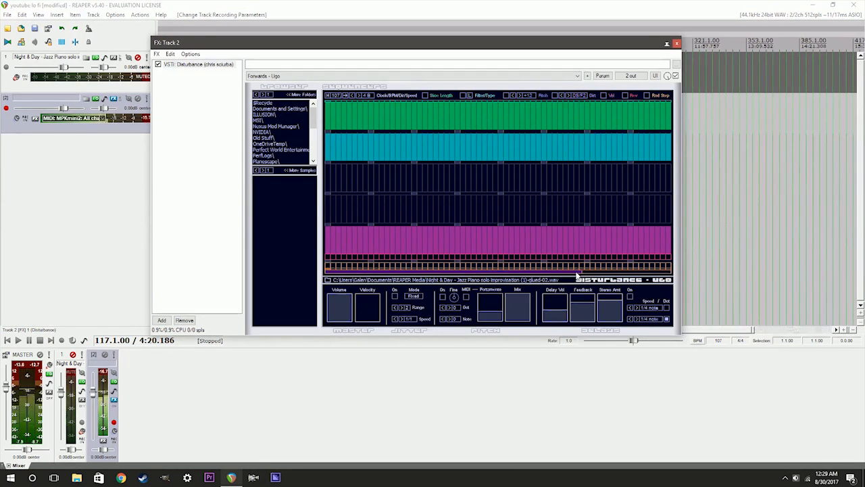
{"action": "left_click_drag", "start_coordinate": [326, 272], "coordinate": [450, 271]}
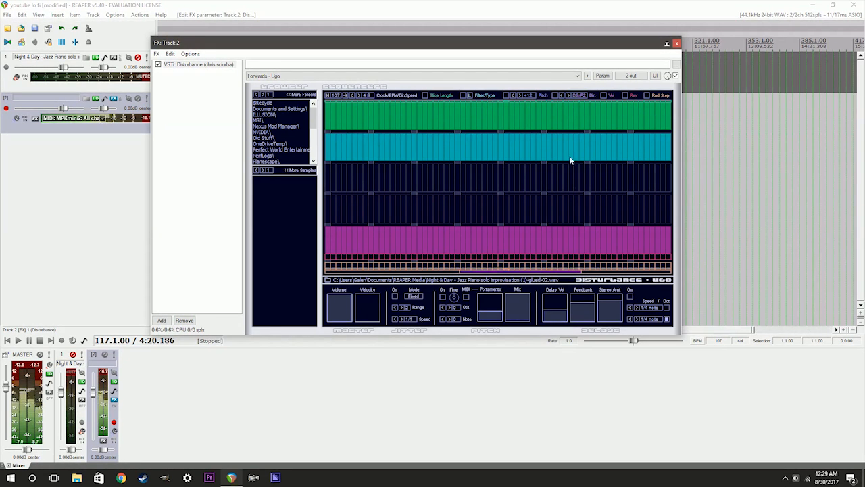
{"action": "mouse_move", "coordinate": [582, 134]}
{"action": "left_mouse_down"}
{"action": "mouse_move", "coordinate": [561, 150]}
{"action": "mouse_move", "coordinate": [537, 133]}
{"action": "left_mouse_up"}
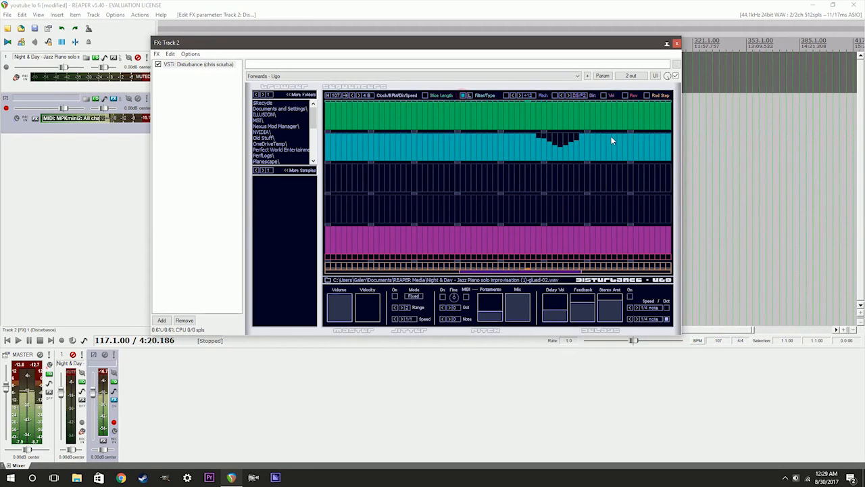
Step: Draw a curve with two shallow dips in Disturbance's filter lane, enable Slice Length and try shortening a few slices before restoring them
{"action": "left_click_drag", "start_coordinate": [611, 136], "coordinate": [569, 146]}
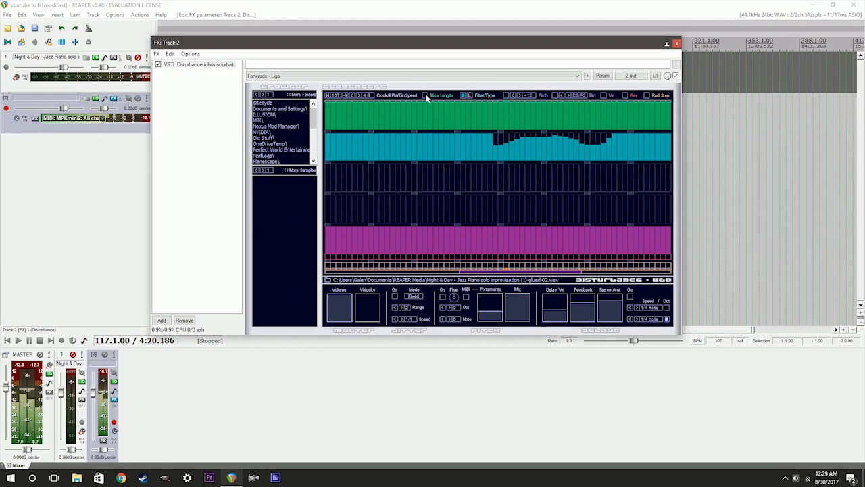
{"action": "mouse_move", "coordinate": [506, 104]}
{"action": "left_mouse_down"}
{"action": "mouse_move", "coordinate": [504, 129]}
{"action": "mouse_move", "coordinate": [513, 130]}
{"action": "mouse_move", "coordinate": [511, 102]}
{"action": "left_mouse_up"}
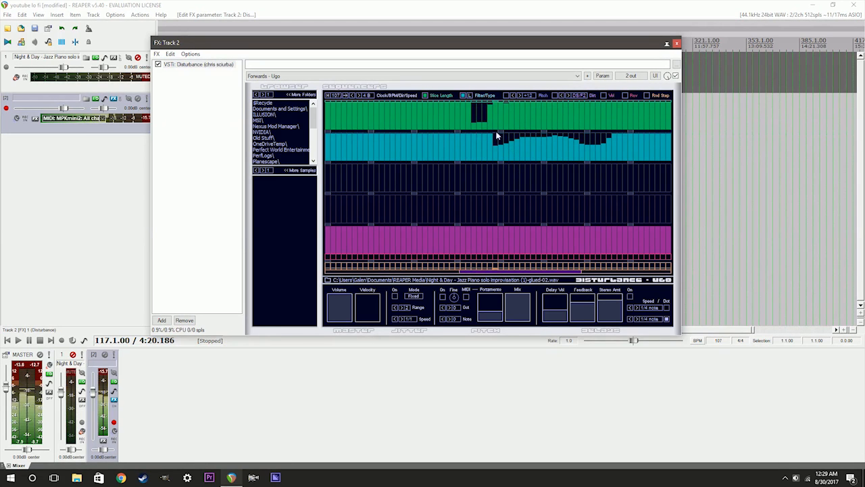
{"action": "left_click_drag", "start_coordinate": [476, 110], "coordinate": [484, 102]}
Step: Record a short MIDI take on track 2 from 117.1.00, close the effects window and save the recorded file
{"action": "left_click", "coordinate": [60, 345]}
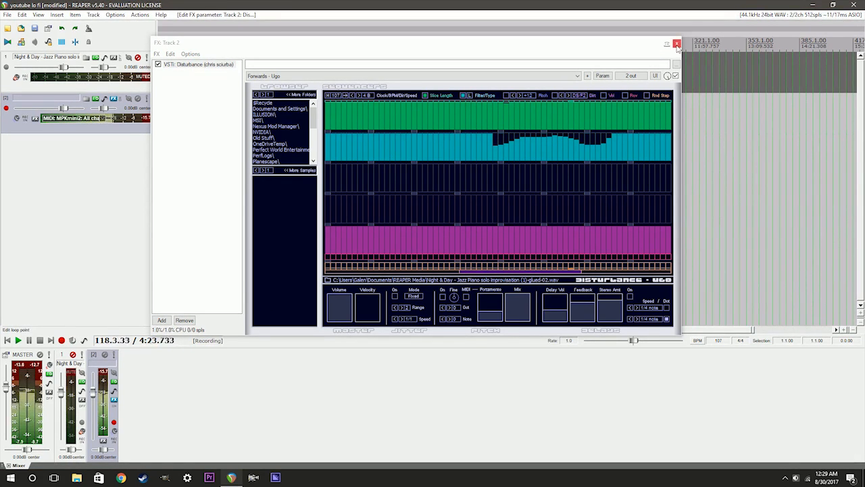
{"action": "left_click", "coordinate": [676, 45]}
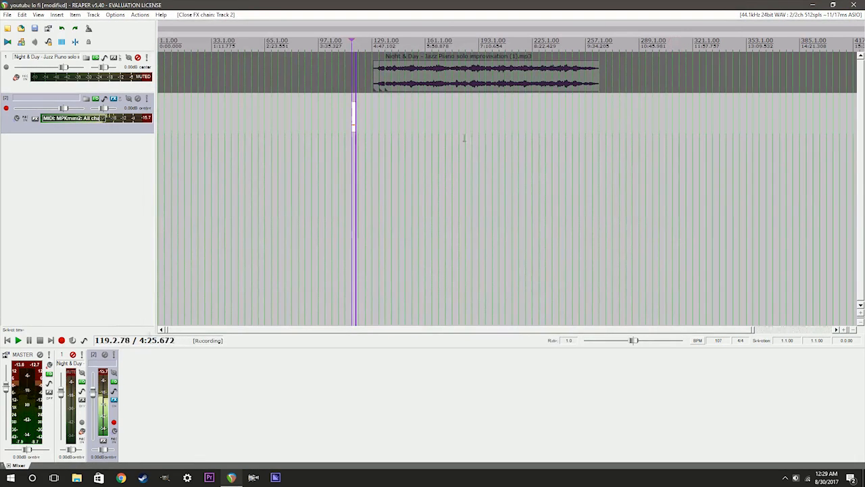
{"action": "key", "text": "space"}
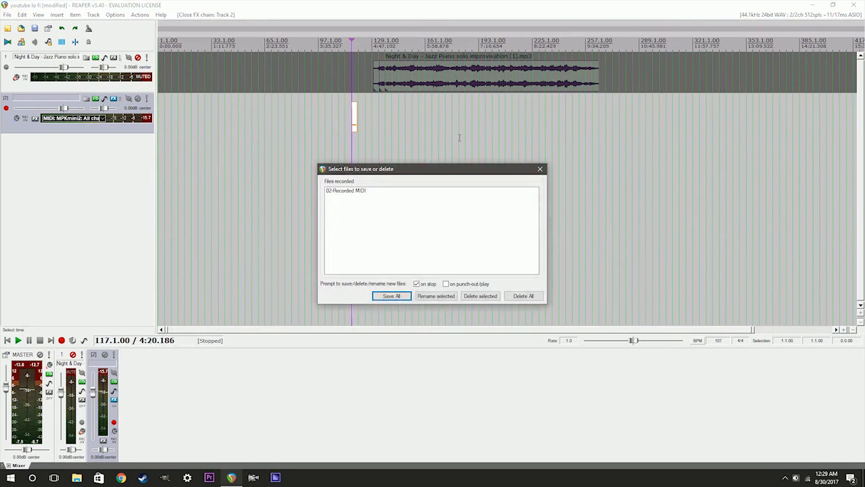
{"action": "left_click", "coordinate": [392, 296]}
Step: Split the recorded MIDI item at 118.1.00 and 119.1.00 and delete its first piece
{"action": "scroll", "coordinate": [520, 121], "scroll_direction": "up", "scroll_amount": 4}
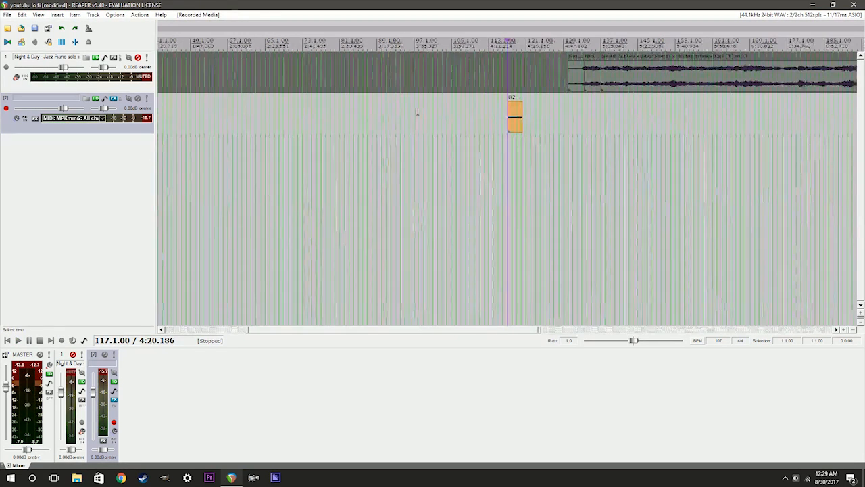
{"action": "scroll", "coordinate": [512, 119], "scroll_direction": "up", "scroll_amount": 3}
{"action": "left_click", "coordinate": [525, 112]}
{"action": "key", "text": "s"}
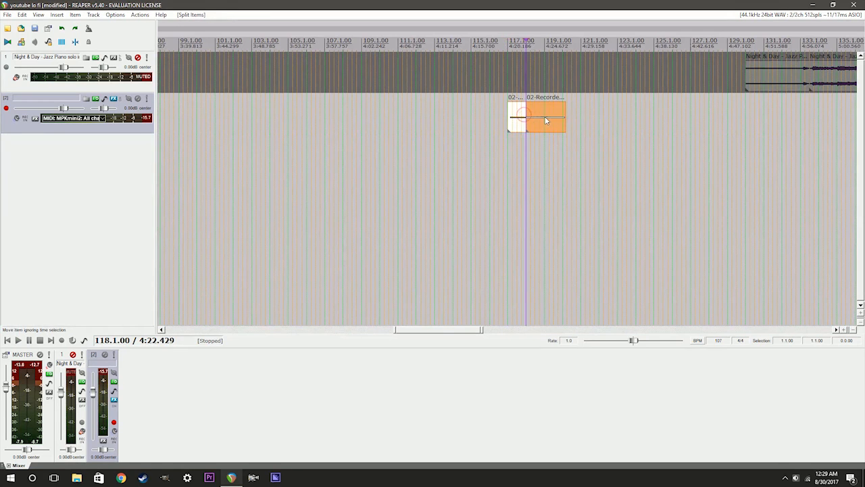
{"action": "left_click", "coordinate": [545, 121]}
{"action": "key", "text": "s"}
{"action": "left_click", "coordinate": [554, 117]}
{"action": "left_click", "coordinate": [516, 117], "text": "shift"}
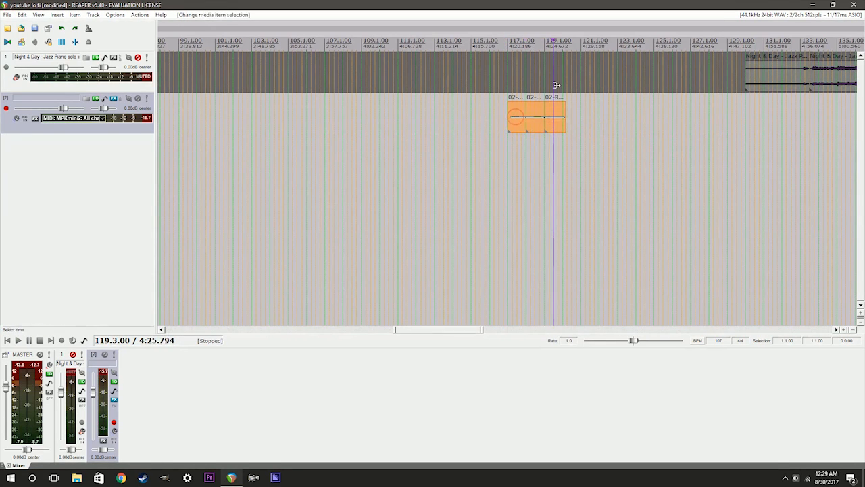
{"action": "left_click", "coordinate": [515, 119]}
{"action": "key", "text": "Delete"}
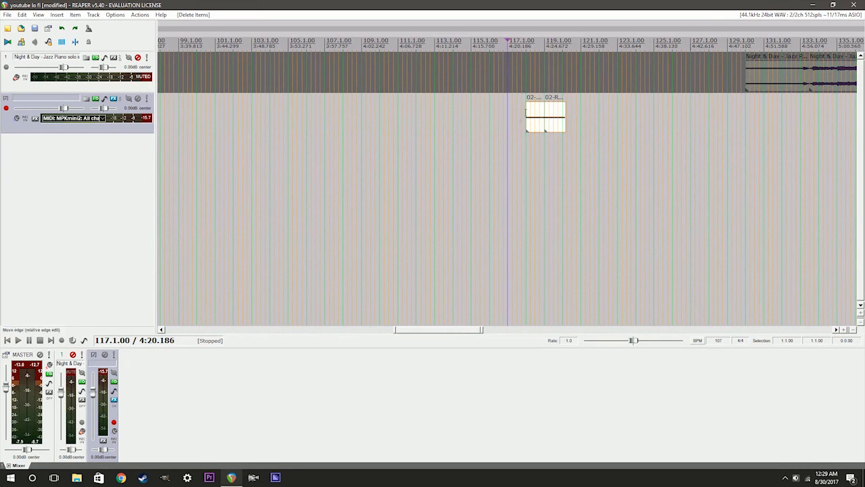
Step: Move the middle MIDI piece to start at 117.1.00, glue it, and delete the leftover last piece
{"action": "left_click_drag", "start_coordinate": [532, 122], "coordinate": [511, 120]}
{"action": "right_click", "coordinate": [511, 120]}
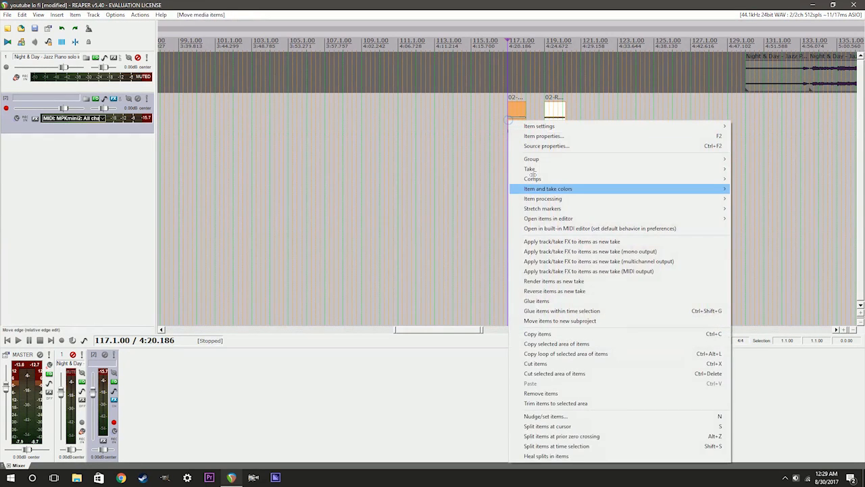
{"action": "left_click", "coordinate": [540, 300]}
{"action": "left_click", "coordinate": [562, 126]}
{"action": "key", "text": "Delete"}
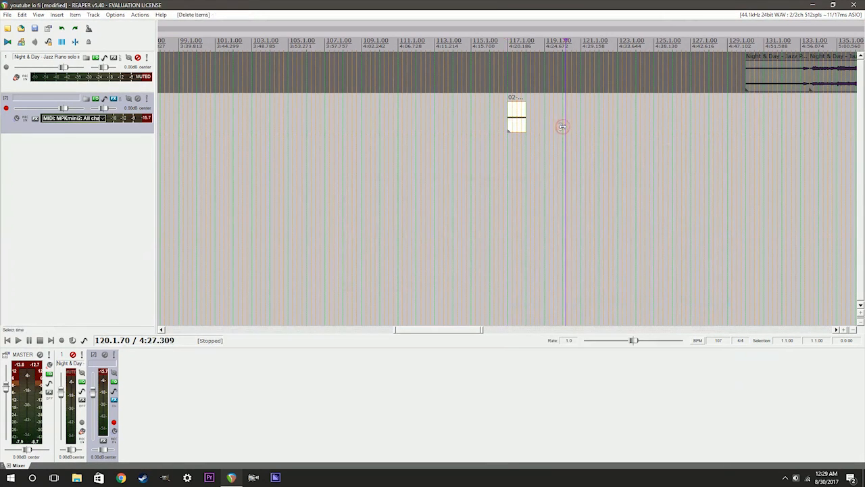
Step: Extend the end of the glued MIDI item past 161.1.00 and play it back
{"action": "scroll", "coordinate": [462, 128], "scroll_direction": "down", "scroll_amount": 4}
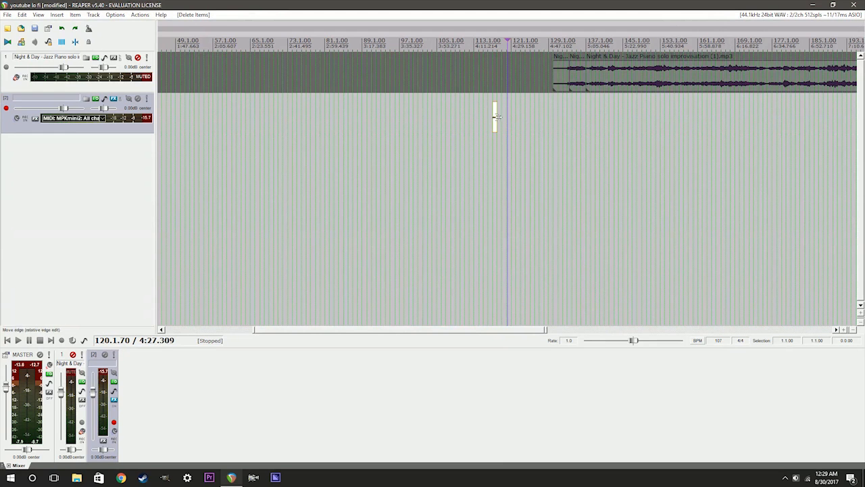
{"action": "left_click_drag", "start_coordinate": [495, 118], "coordinate": [689, 129]}
{"action": "scroll", "coordinate": [606, 149], "scroll_direction": "down", "scroll_amount": 3}
{"action": "scroll", "coordinate": [605, 149], "scroll_direction": "down", "scroll_amount": 2}
{"action": "key", "text": "space"}
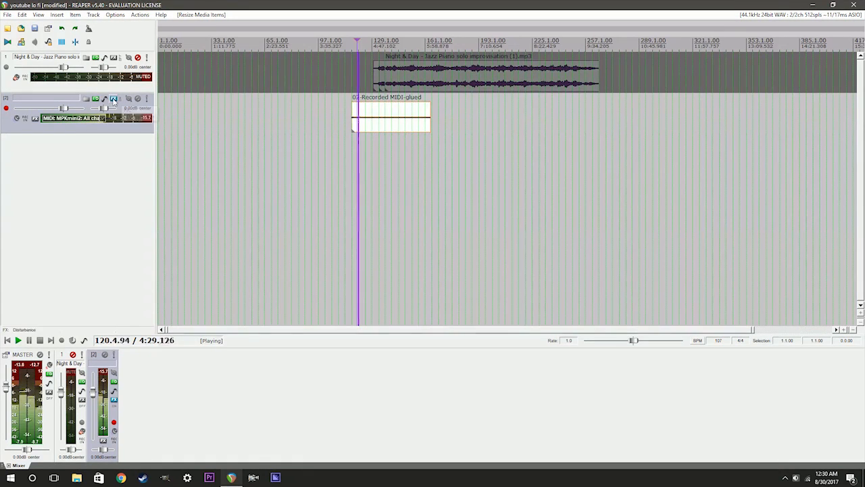
Step: Set a time selection from 117.1.00 to 149.1.00 over the MIDI item and turn on repeat playback
{"action": "left_click", "coordinate": [353, 98]}
{"action": "left_click_drag", "start_coordinate": [354, 100], "coordinate": [404, 101]}
{"action": "left_click", "coordinate": [73, 340]}
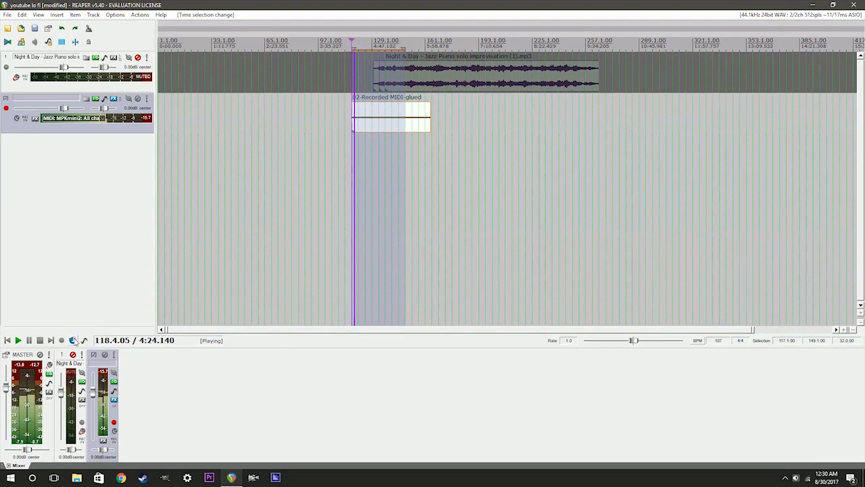
Step: Reopen Disturbance on track 2 and draw a narrow and a wider group of shortened slices in the Slice Length lane
{"action": "left_click", "coordinate": [113, 99]}
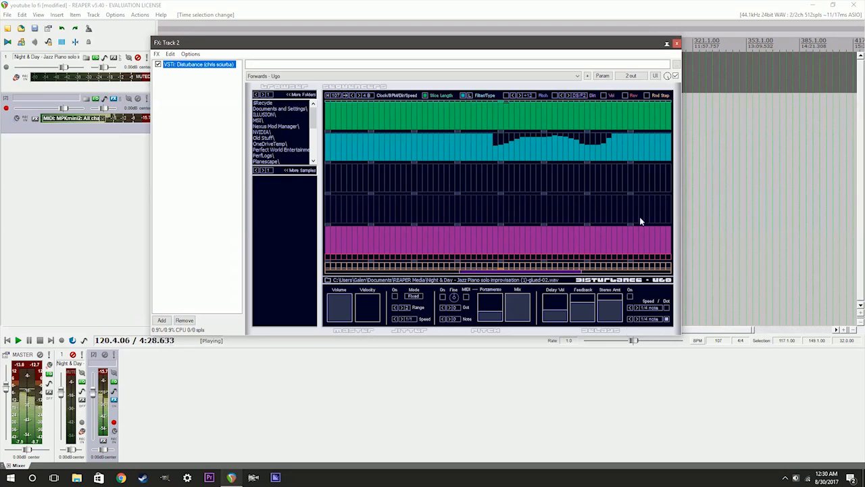
{"action": "left_click", "coordinate": [345, 97]}
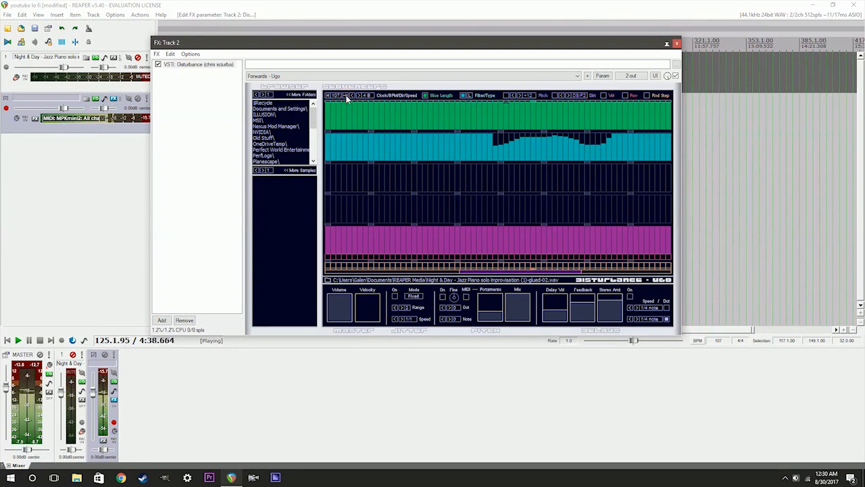
{"action": "mouse_move", "coordinate": [590, 118]}
{"action": "left_mouse_down"}
{"action": "mouse_move", "coordinate": [522, 127]}
{"action": "mouse_move", "coordinate": [561, 131]}
{"action": "left_mouse_up"}
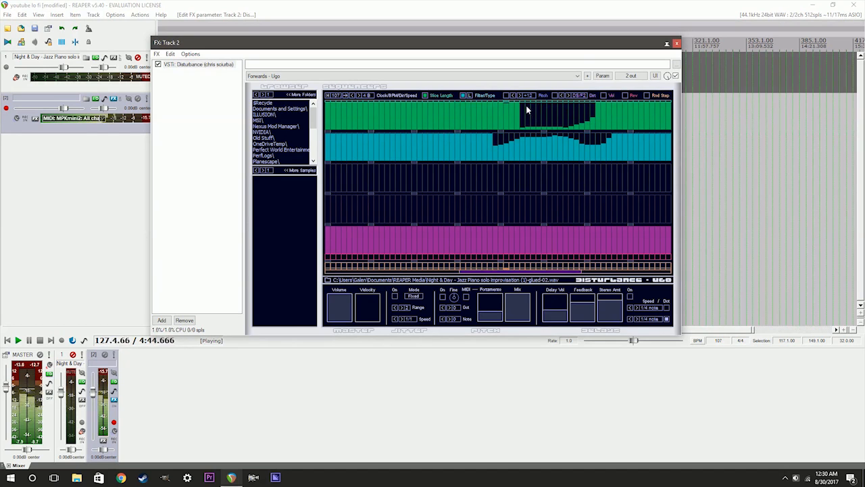
{"action": "left_click_drag", "start_coordinate": [522, 110], "coordinate": [577, 101]}
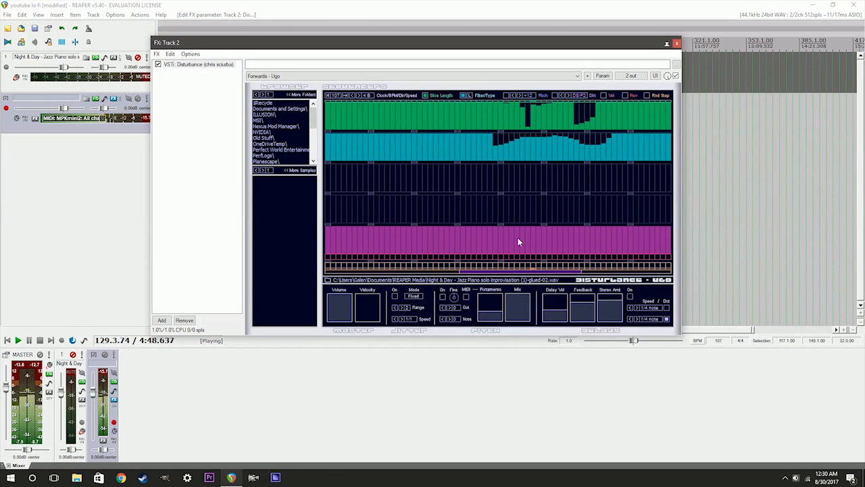
Step: Enable Disturbance's Vol sequencer, try adjusting a few volume steps, close the effects window and stop playback
{"action": "left_click", "coordinate": [602, 95]}
{"action": "left_click_drag", "start_coordinate": [505, 235], "coordinate": [509, 262]}
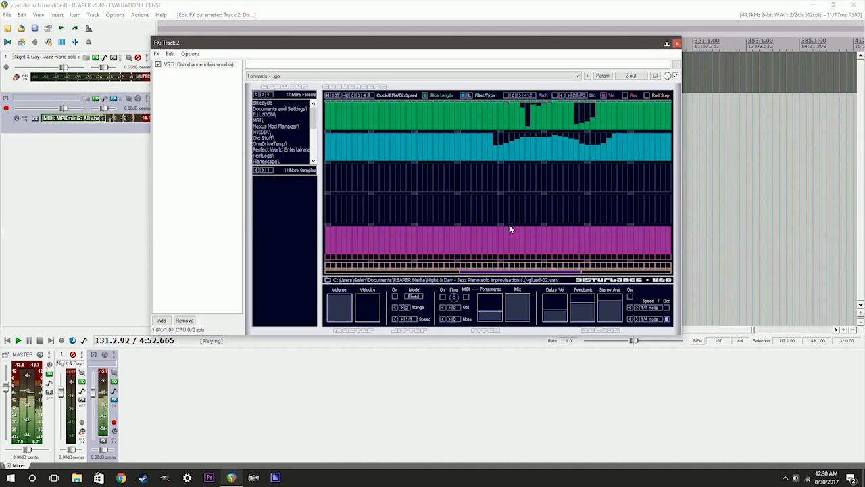
{"action": "left_click", "coordinate": [677, 45]}
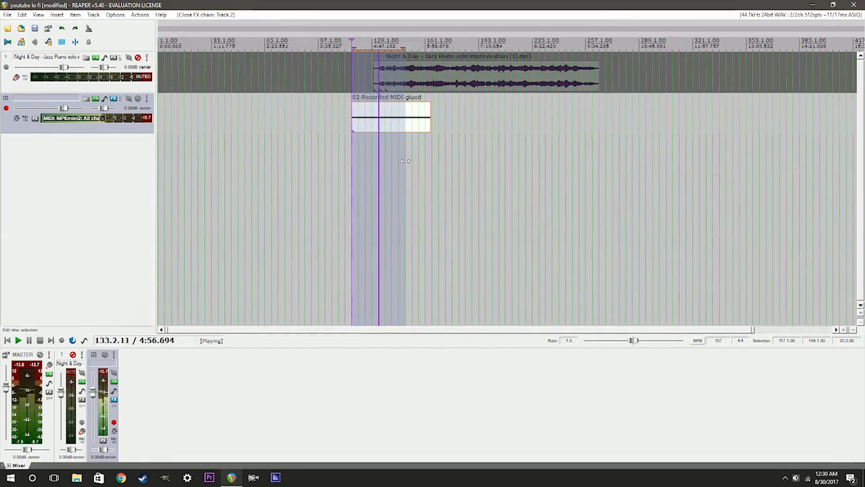
{"action": "key", "text": "space"}
Step: Insert four new empty tracks below track 2
{"action": "right_click", "coordinate": [36, 156]}
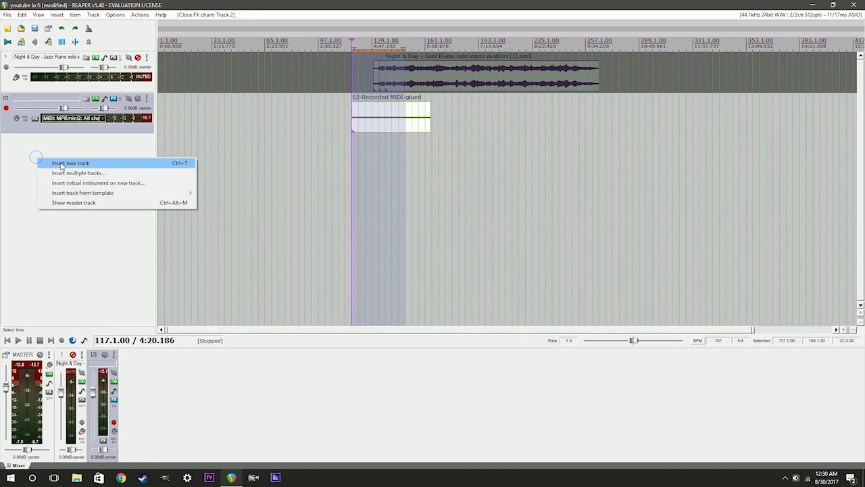
{"action": "left_click", "coordinate": [61, 165]}
{"action": "right_click", "coordinate": [37, 180]}
{"action": "left_click", "coordinate": [51, 188]}
{"action": "right_click", "coordinate": [39, 223]}
{"action": "left_click", "coordinate": [44, 228]}
{"action": "right_click", "coordinate": [55, 262]}
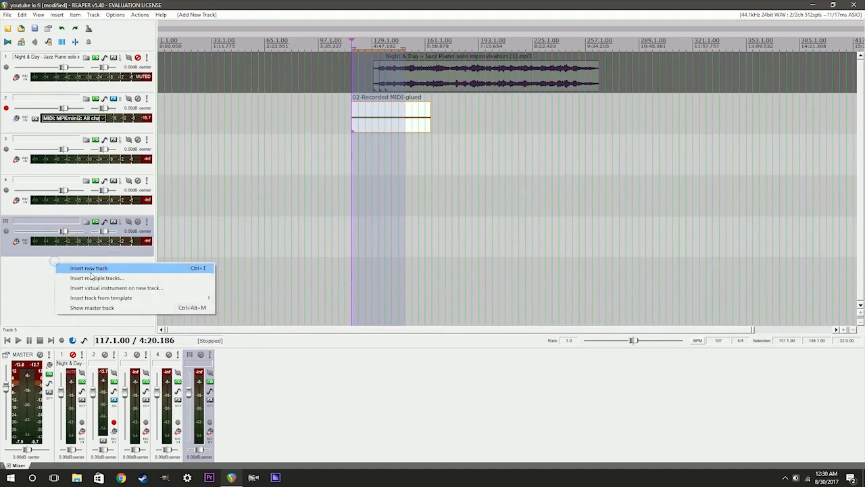
{"action": "left_click", "coordinate": [91, 270]}
Step: Make track 3 a folder named DRUMS and name its child tracks HAT, SNARE and KICK
{"action": "left_click", "coordinate": [86, 139]}
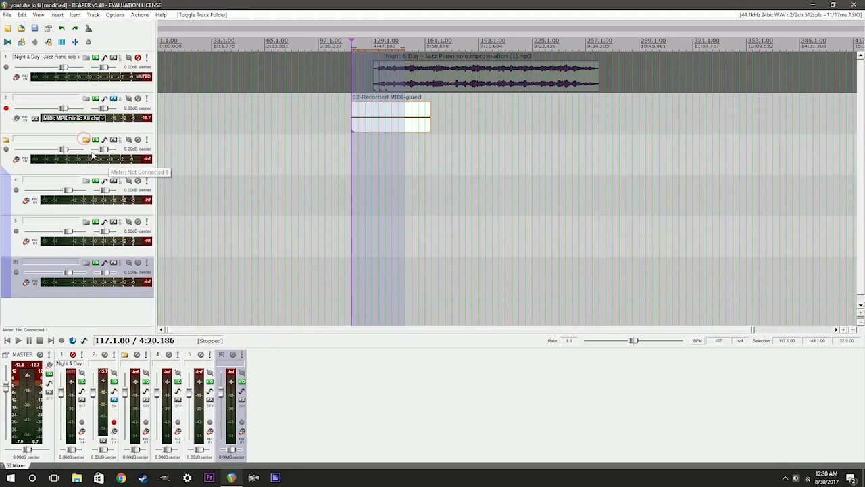
{"action": "left_click", "coordinate": [37, 139]}
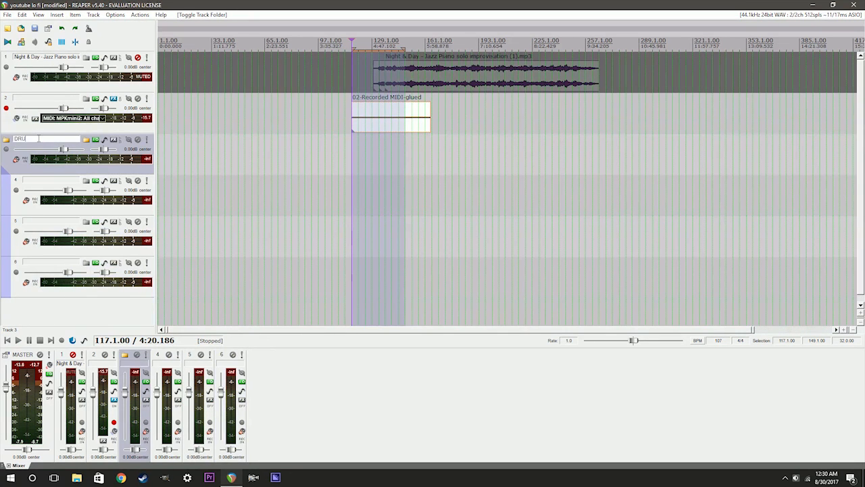
{"action": "double_click", "coordinate": [43, 179]}
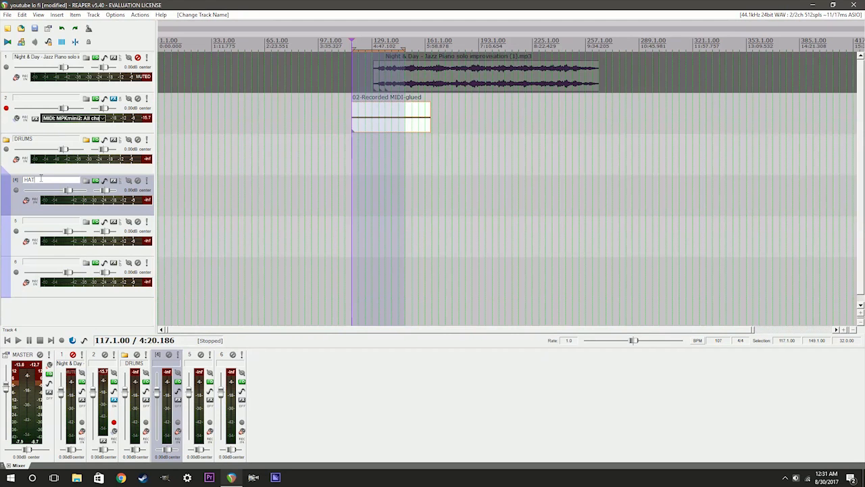
{"action": "double_click", "coordinate": [38, 218]}
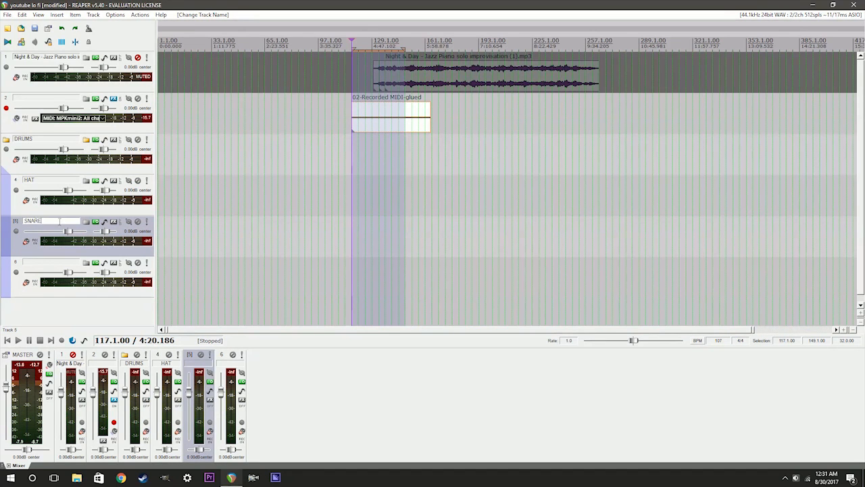
{"action": "double_click", "coordinate": [32, 261]}
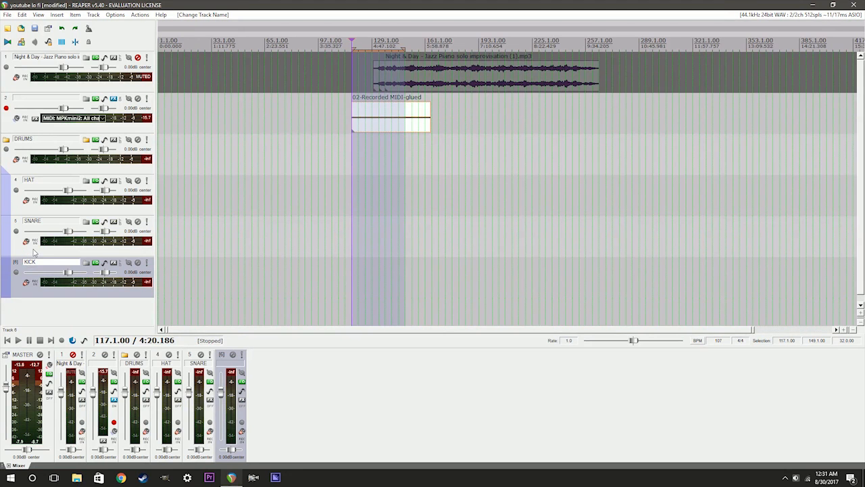
{"action": "key", "text": "Return"}
{"action": "key", "text": "alt+b"}
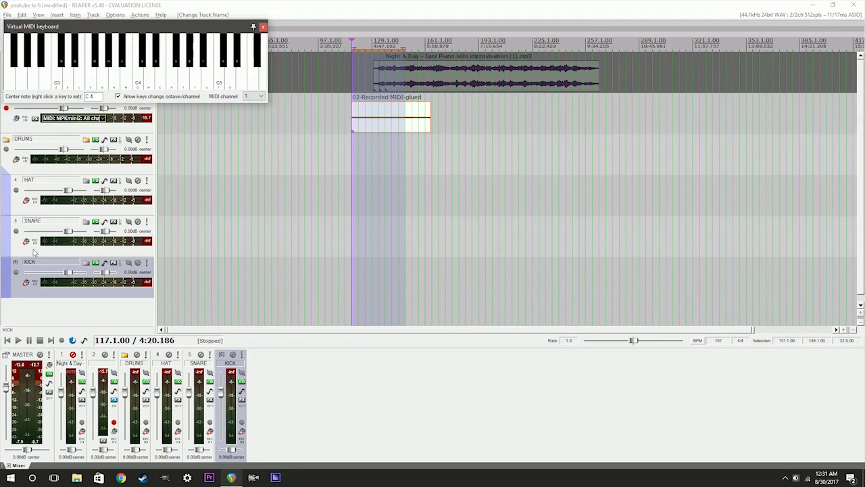
{"action": "left_click", "coordinate": [263, 28]}
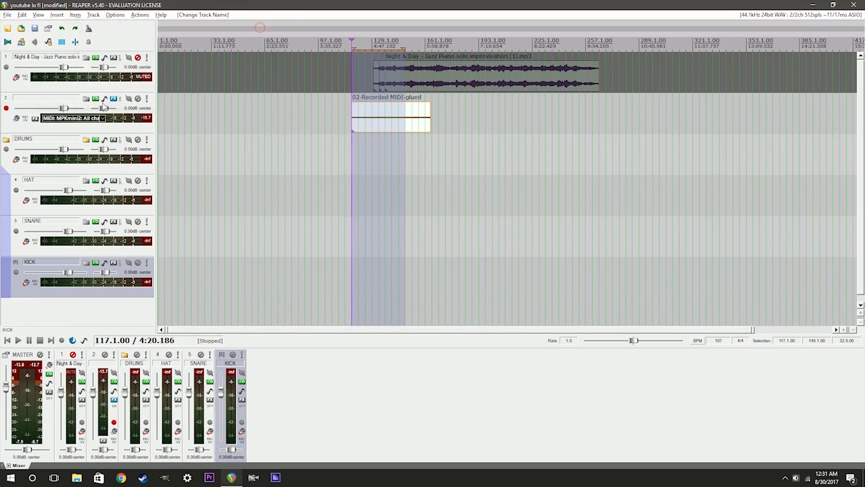
Step: Find the Cassette 808 instrument with the filter 808 and add it to the HAT track
{"action": "left_click", "coordinate": [113, 180]}
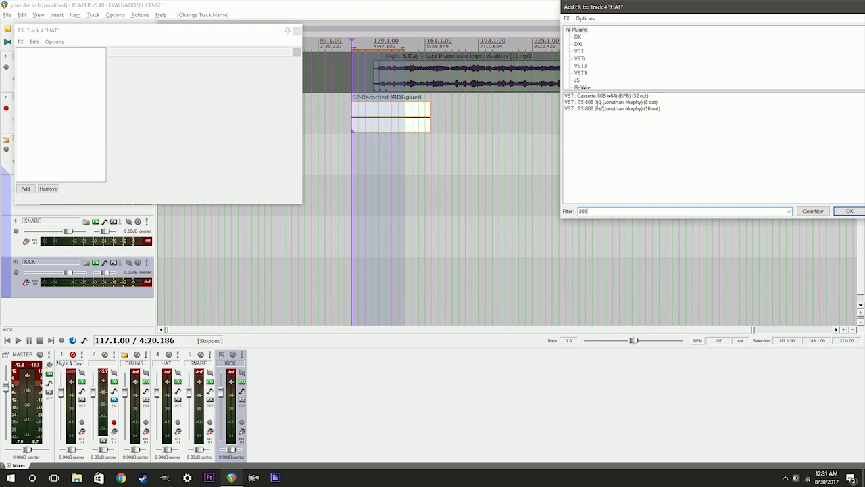
{"action": "left_click", "coordinate": [603, 96]}
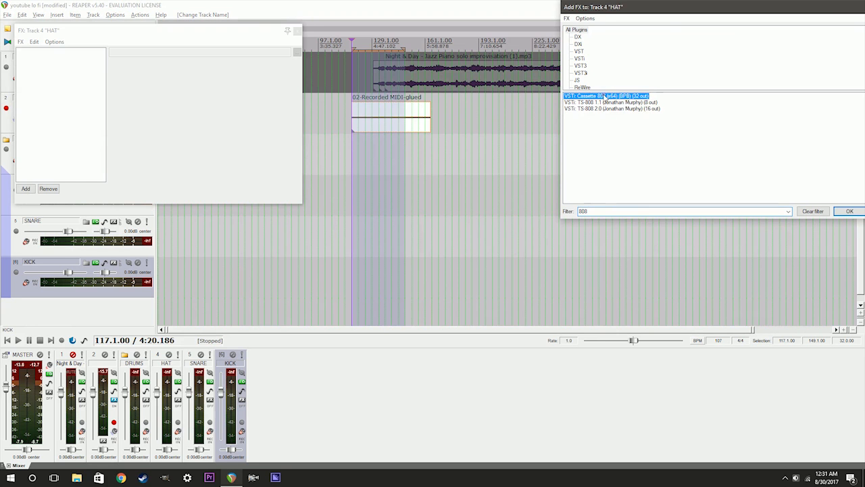
{"action": "left_click", "coordinate": [850, 212]}
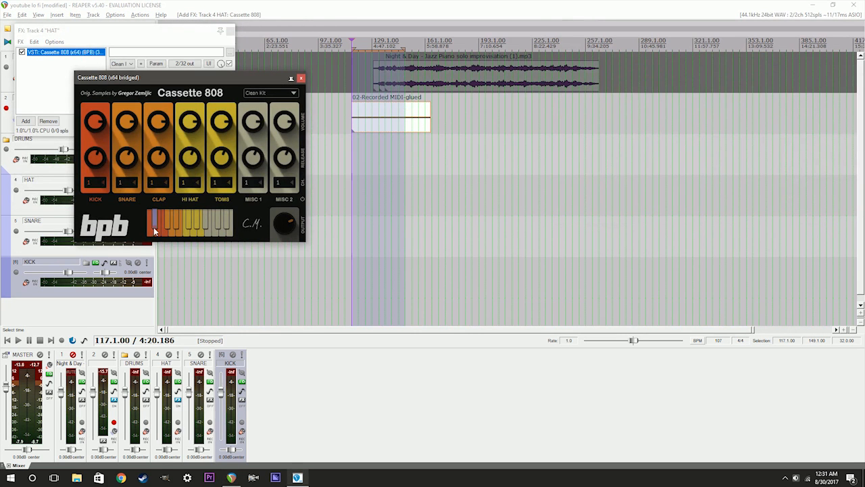
Step: Audition the Cassette 808 drum sounds on its built-in keyboard and close the instrument and effects windows
{"action": "left_click", "coordinate": [155, 232]}
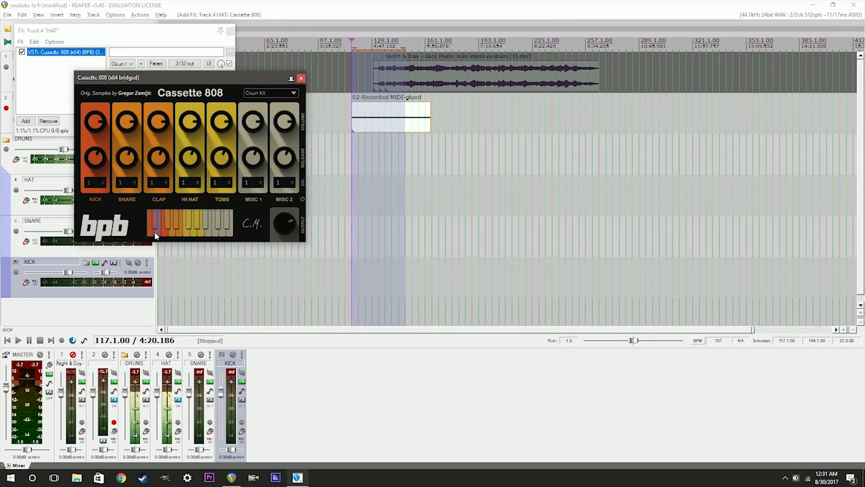
{"action": "left_click", "coordinate": [217, 221]}
{"action": "left_click_drag", "start_coordinate": [218, 224], "coordinate": [150, 232]}
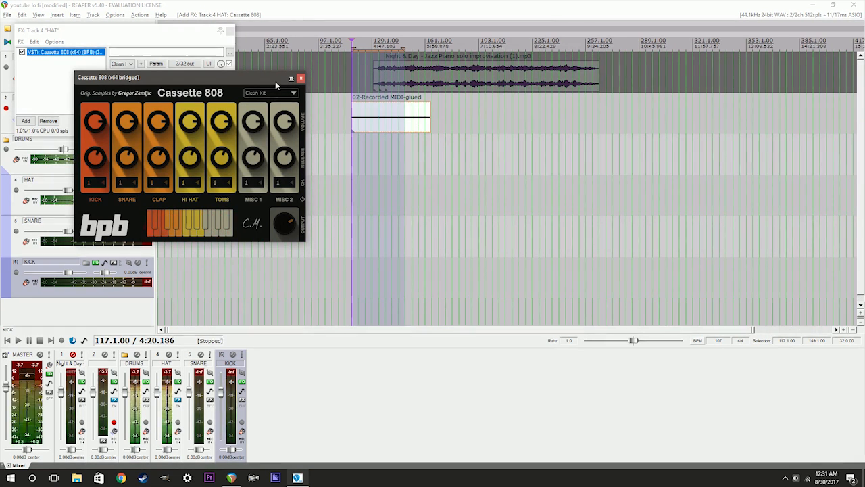
{"action": "left_click", "coordinate": [300, 78]}
{"action": "left_click", "coordinate": [230, 31]}
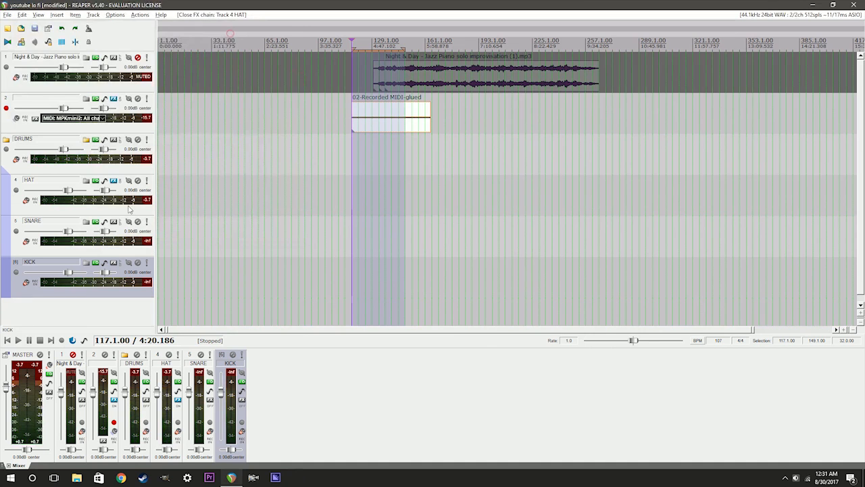
Step: Add the Cassette 808 (x64) instrument to the SNARE track and close its instrument and effects windows
{"action": "left_click", "coordinate": [113, 222]}
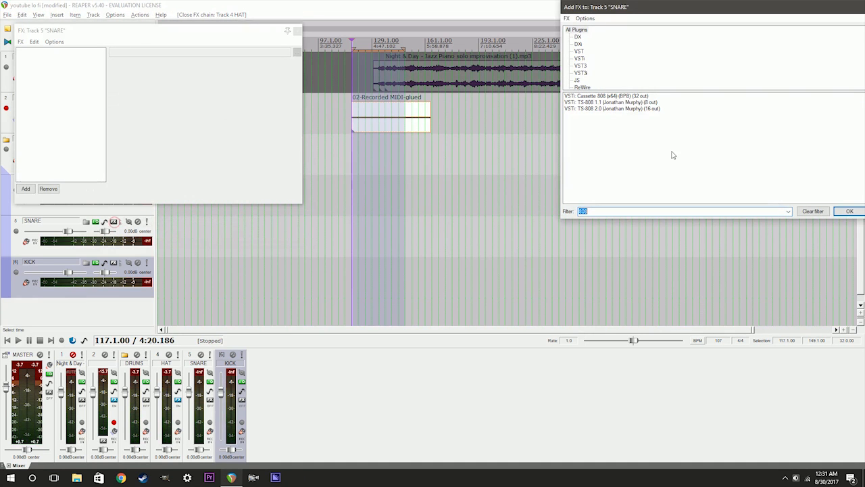
{"action": "left_click", "coordinate": [600, 98]}
{"action": "left_click", "coordinate": [849, 211]}
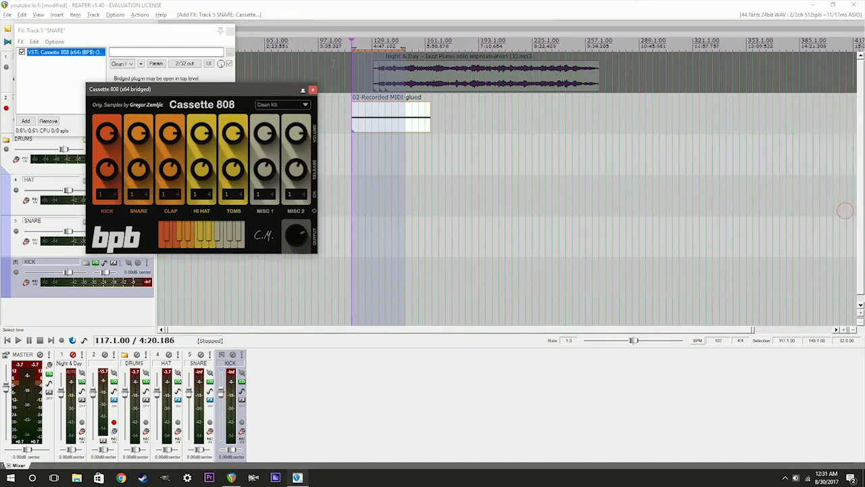
{"action": "left_click", "coordinate": [312, 89]}
{"action": "left_click", "coordinate": [230, 31]}
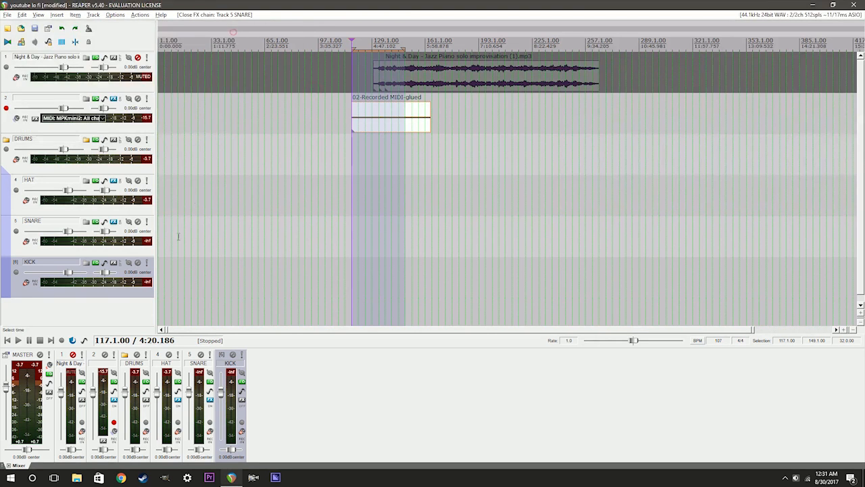
Step: Add the Cassette 808 (x64) instrument to the KICK track and close its instrument and effects windows
{"action": "left_click", "coordinate": [113, 263]}
{"action": "left_click", "coordinate": [605, 96]}
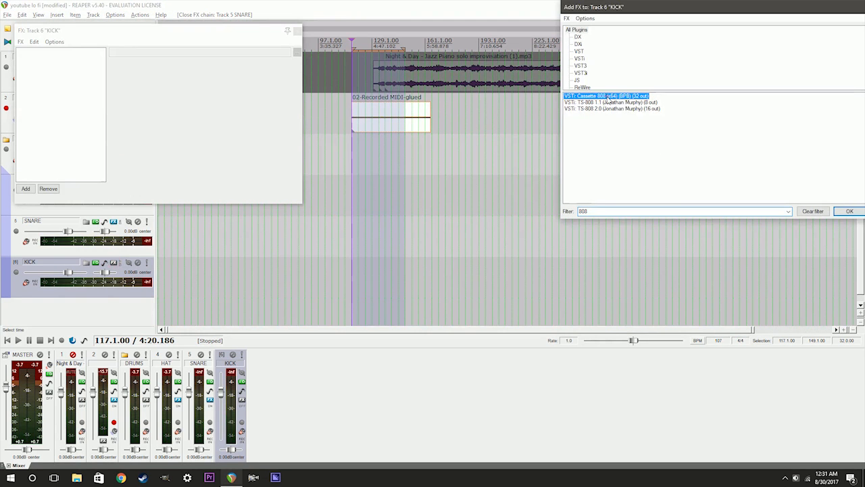
{"action": "left_click", "coordinate": [849, 211]}
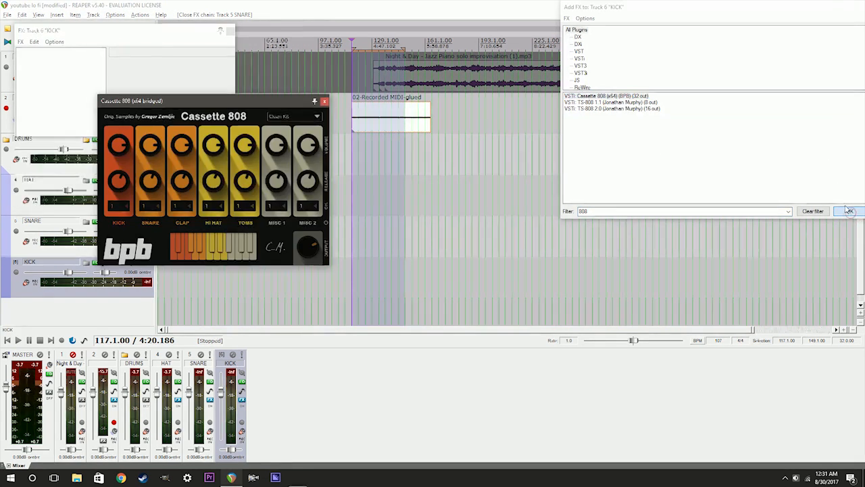
{"action": "left_click", "coordinate": [324, 101]}
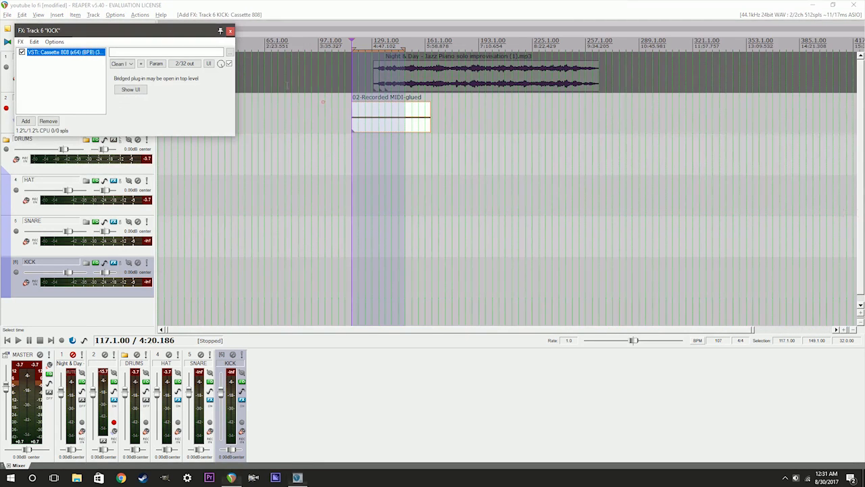
{"action": "left_click", "coordinate": [229, 30]}
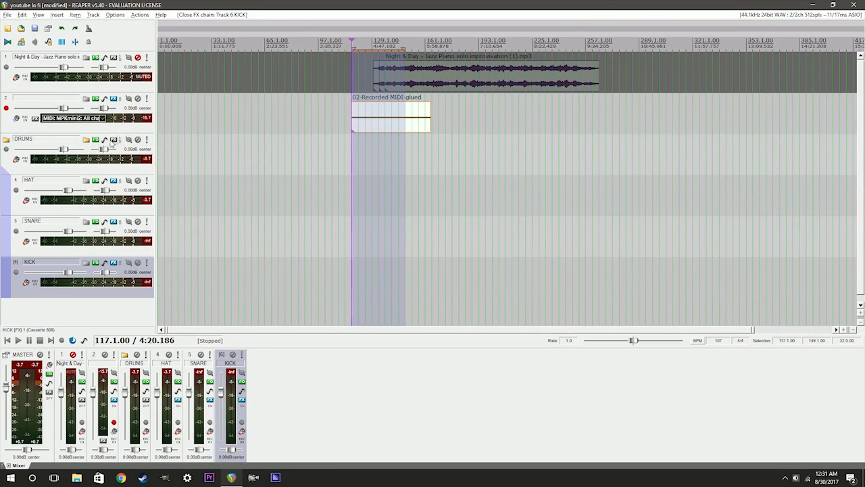
{"action": "left_click", "coordinate": [114, 139]}
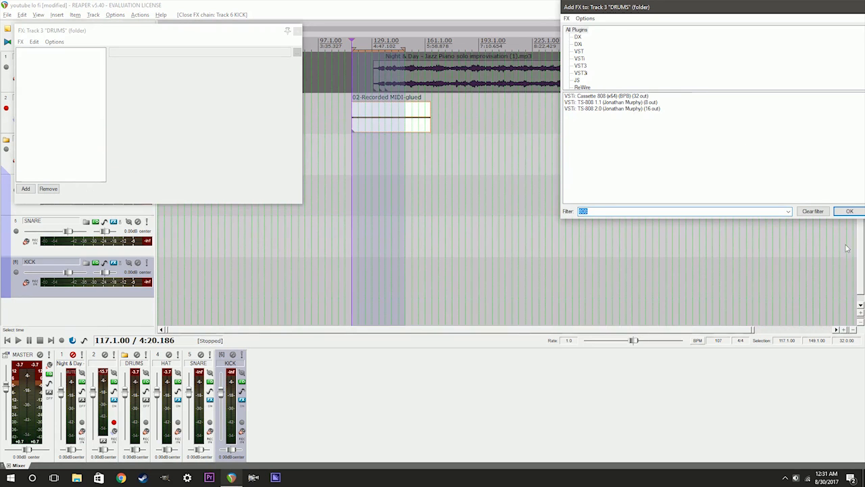
{"action": "left_click_drag", "start_coordinate": [826, 8], "coordinate": [746, 22]}
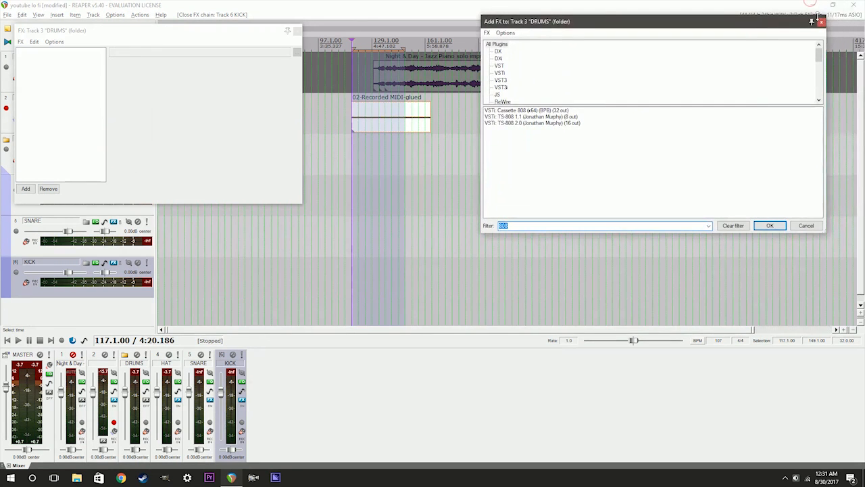
{"action": "left_click", "coordinate": [820, 19]}
{"action": "left_click", "coordinate": [290, 31]}
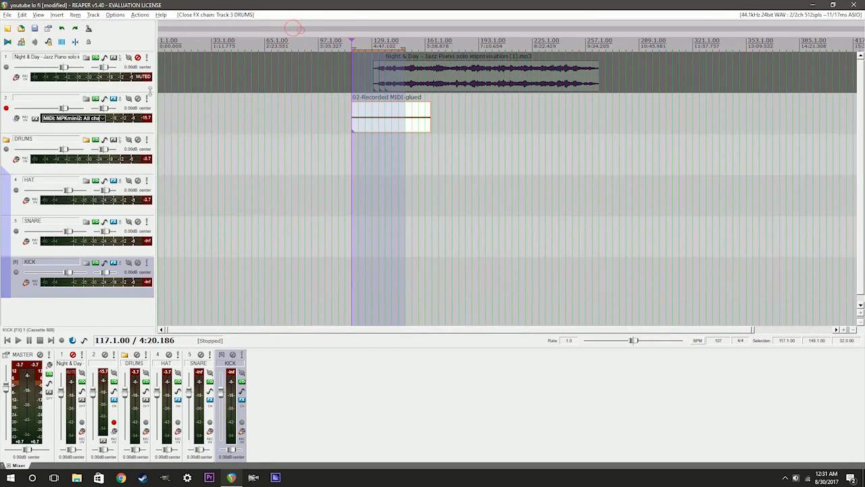
Step: Find BlueARP (x64) with the filter blue, add it to the HAT track's effects chain and close the plug-in windows
{"action": "left_click", "coordinate": [113, 181]}
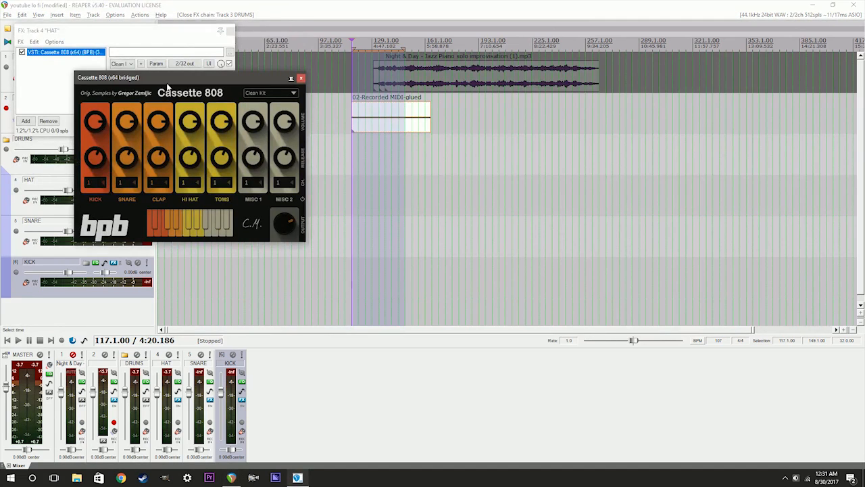
{"action": "left_click", "coordinate": [26, 121]}
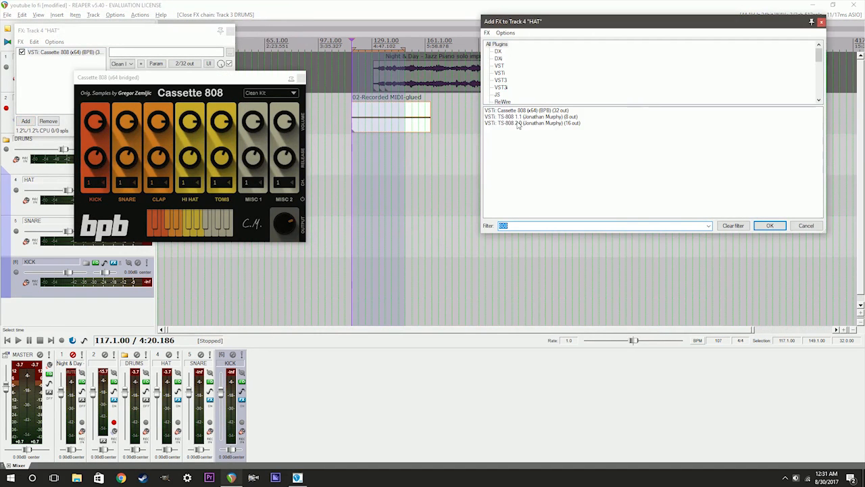
{"action": "type", "text": "blue"}
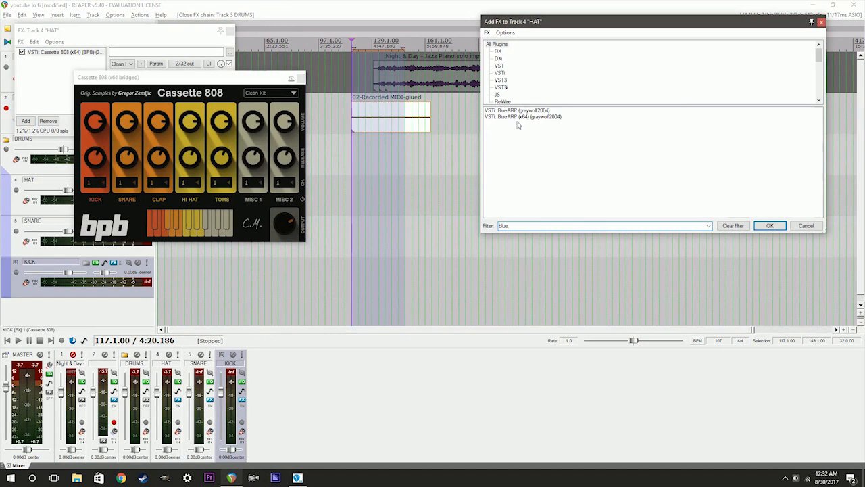
{"action": "left_click", "coordinate": [520, 117]}
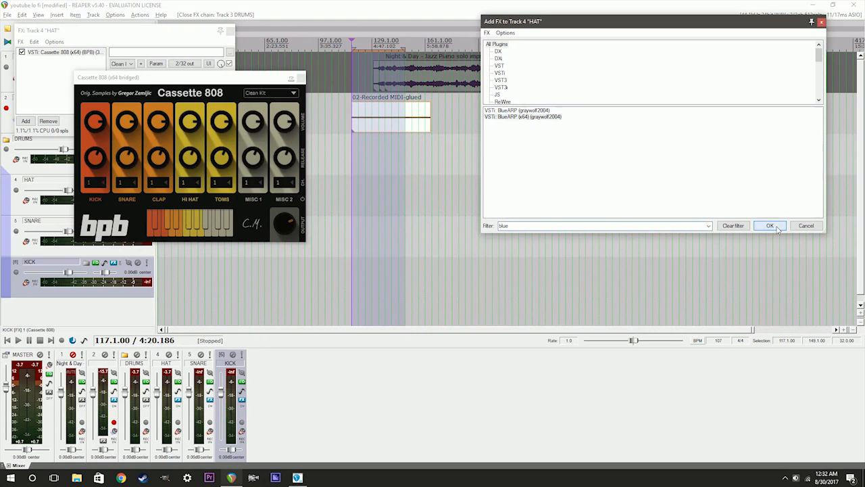
{"action": "left_click", "coordinate": [770, 226]}
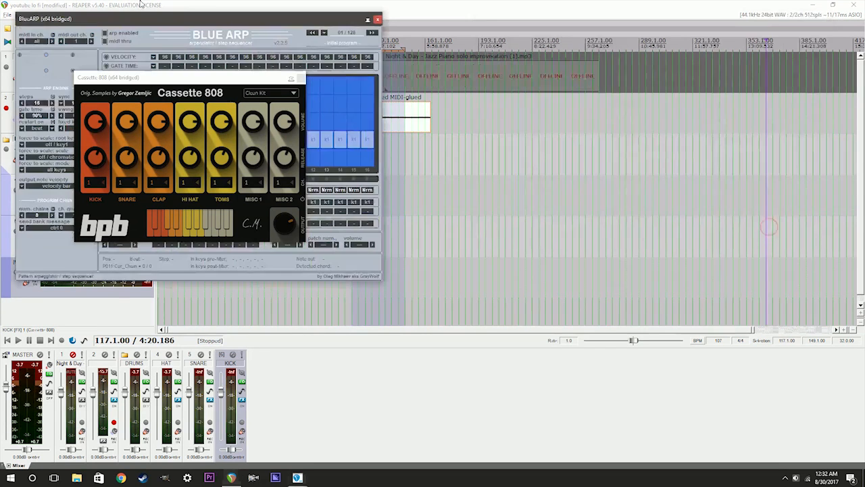
{"action": "left_click", "coordinate": [378, 21]}
{"action": "left_click", "coordinate": [302, 78]}
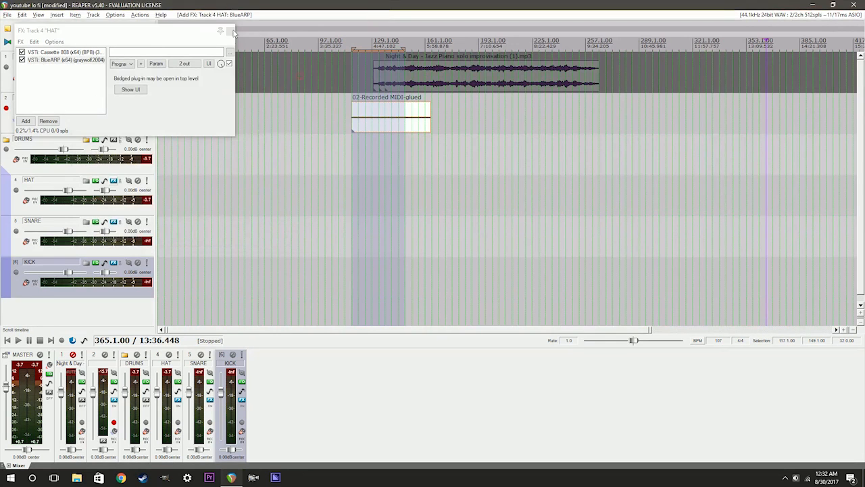
{"action": "left_click", "coordinate": [232, 29]}
Step: Add BlueARP (x64) to the SNARE track's effects chain and close the arpeggiator and effects windows
{"action": "left_click", "coordinate": [114, 222]}
{"action": "left_click", "coordinate": [27, 121]}
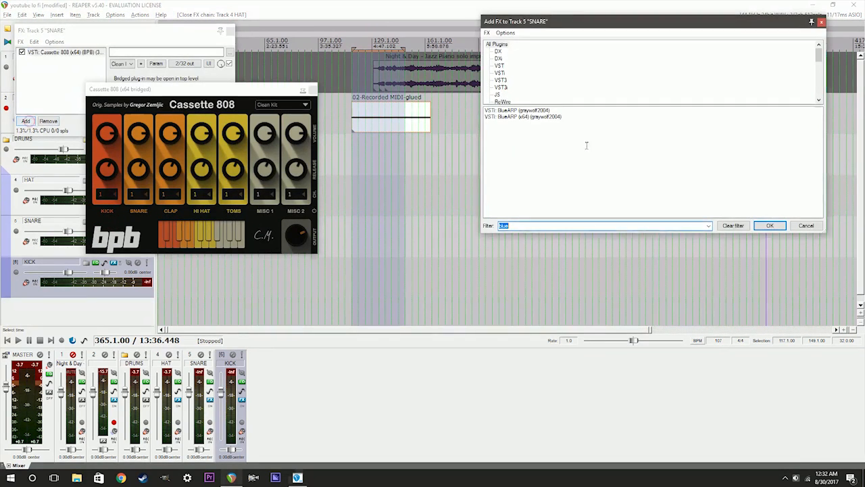
{"action": "left_click", "coordinate": [529, 117]}
{"action": "left_click", "coordinate": [770, 225]}
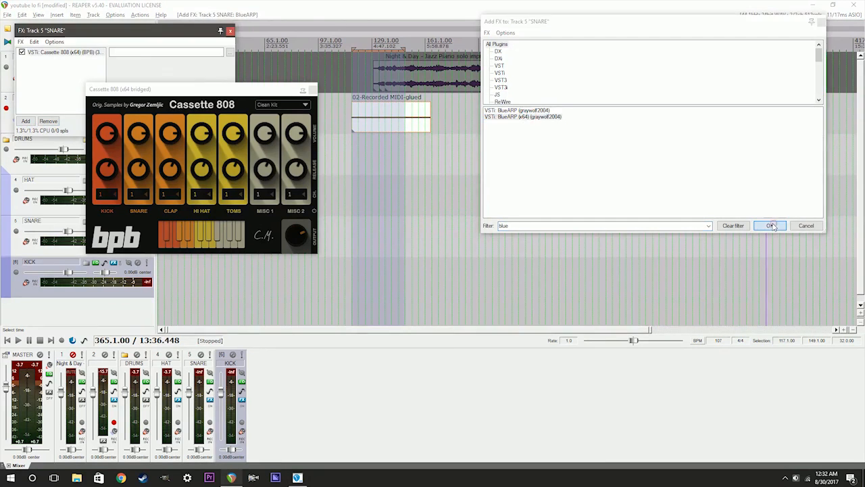
{"action": "left_click", "coordinate": [389, 32]}
{"action": "left_click", "coordinate": [229, 30]}
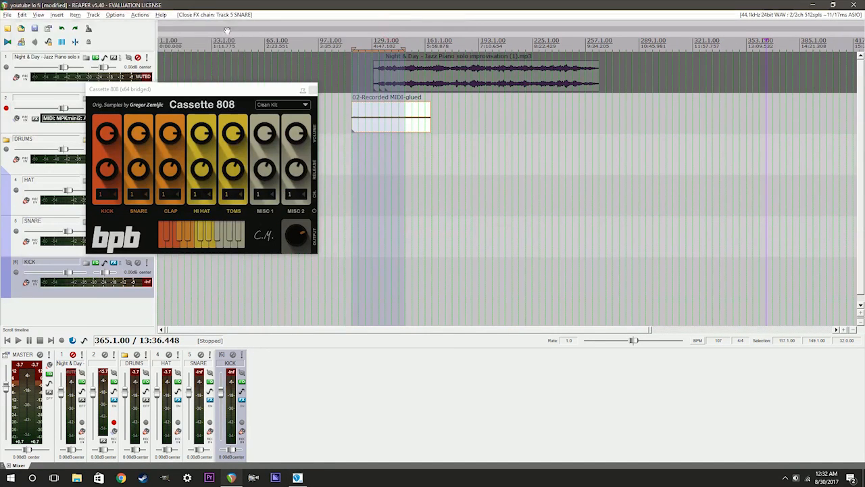
Step: Add BlueARP (x64) after Cassette 808 on the KICK track and close the plug-in and effects windows
{"action": "left_click", "coordinate": [114, 264]}
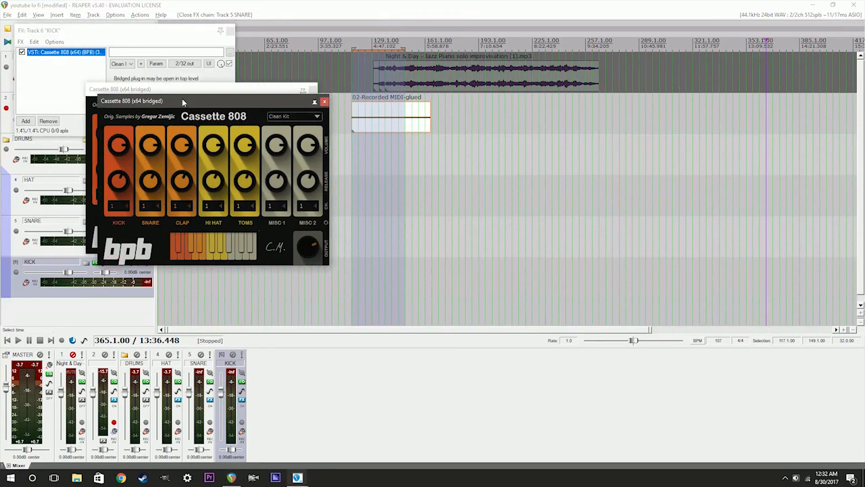
{"action": "left_click", "coordinate": [326, 103]}
{"action": "left_click", "coordinate": [324, 102]}
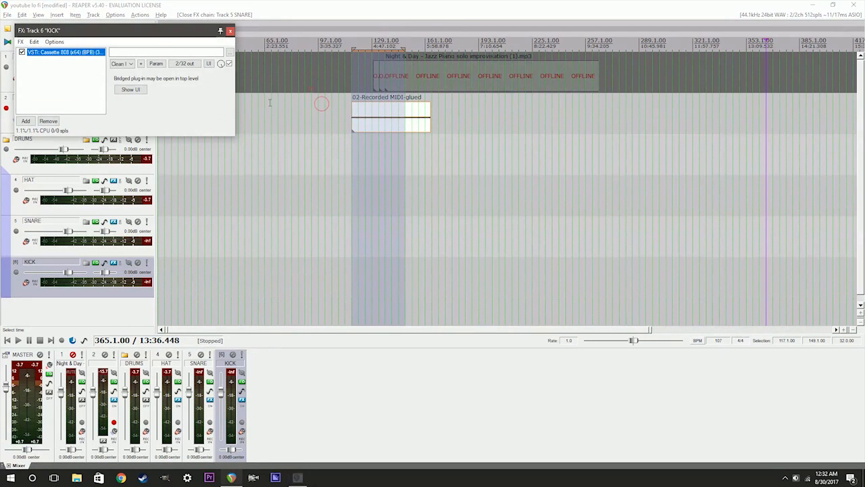
{"action": "left_click", "coordinate": [25, 120]}
{"action": "left_click", "coordinate": [534, 111]}
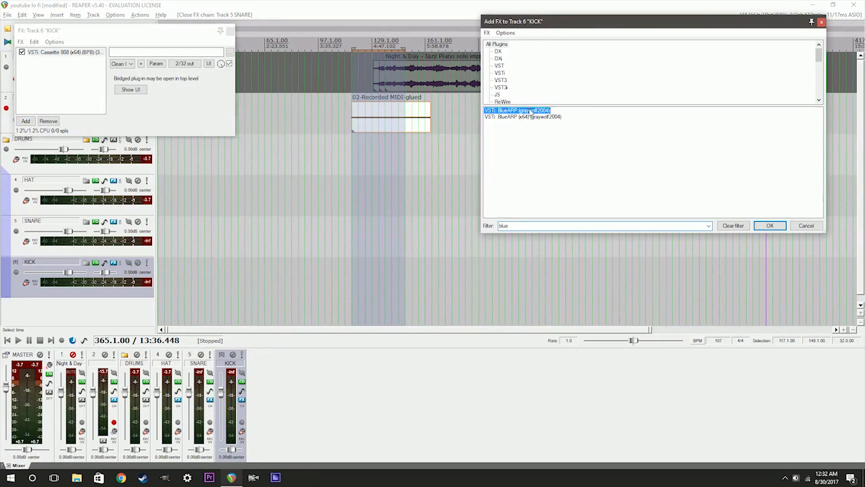
{"action": "left_click", "coordinate": [547, 117]}
{"action": "left_click", "coordinate": [769, 225]}
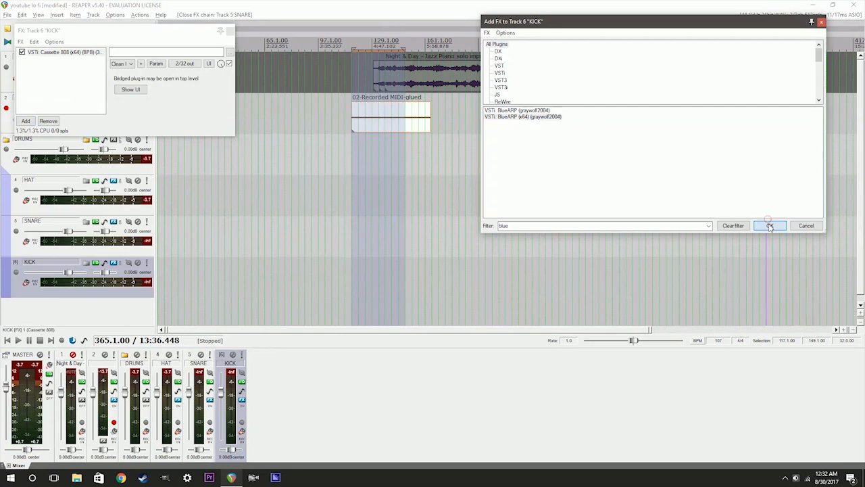
{"action": "left_click", "coordinate": [413, 54]}
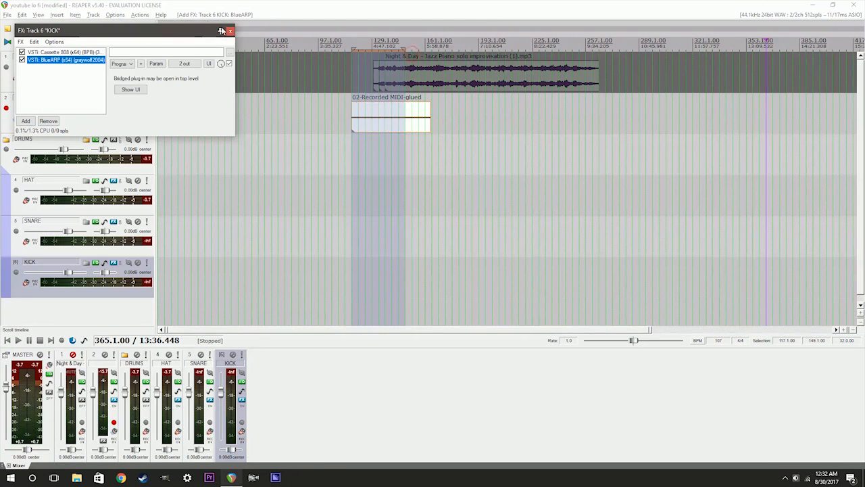
{"action": "left_click", "coordinate": [229, 30]}
Step: Place the edit cursor at 117.1.00 and move BlueARP above Cassette 808 in the HAT track's effects chain
{"action": "left_click", "coordinate": [352, 146]}
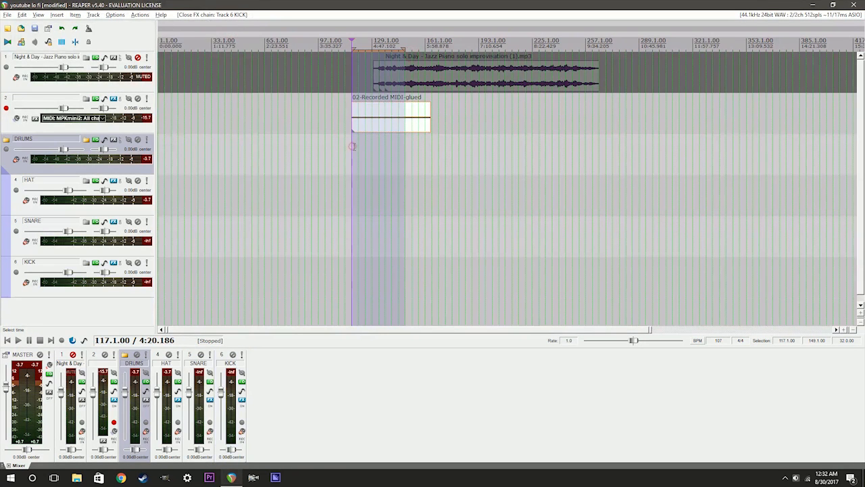
{"action": "left_click", "coordinate": [114, 182]}
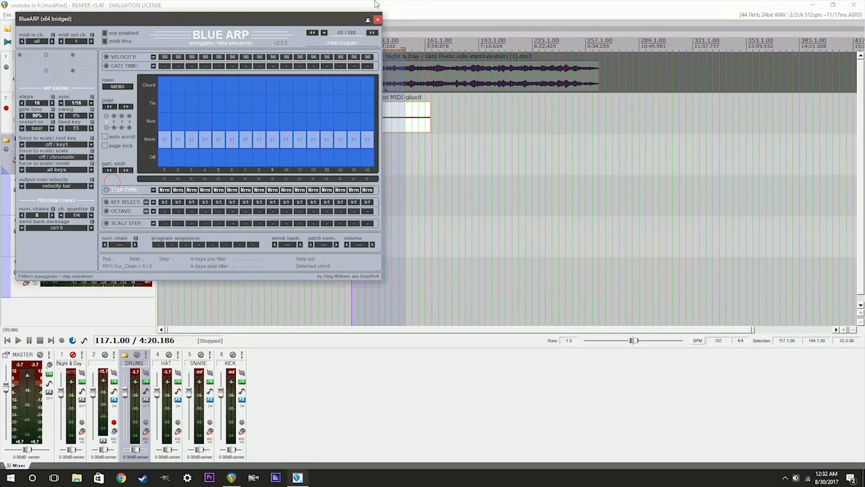
{"action": "left_click", "coordinate": [376, 17]}
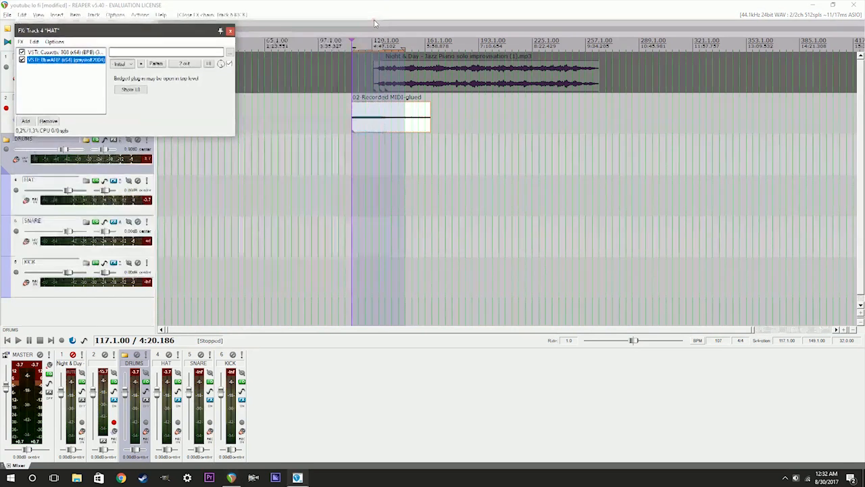
{"action": "left_click", "coordinate": [54, 52]}
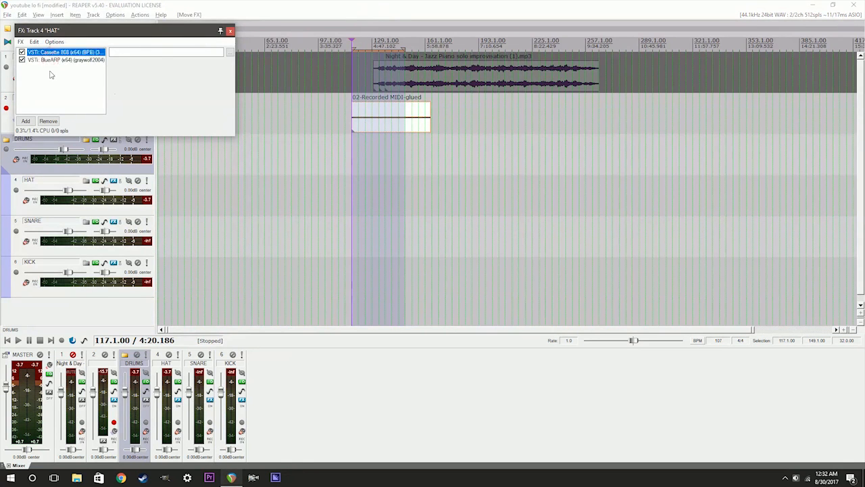
{"action": "left_click", "coordinate": [301, 79]}
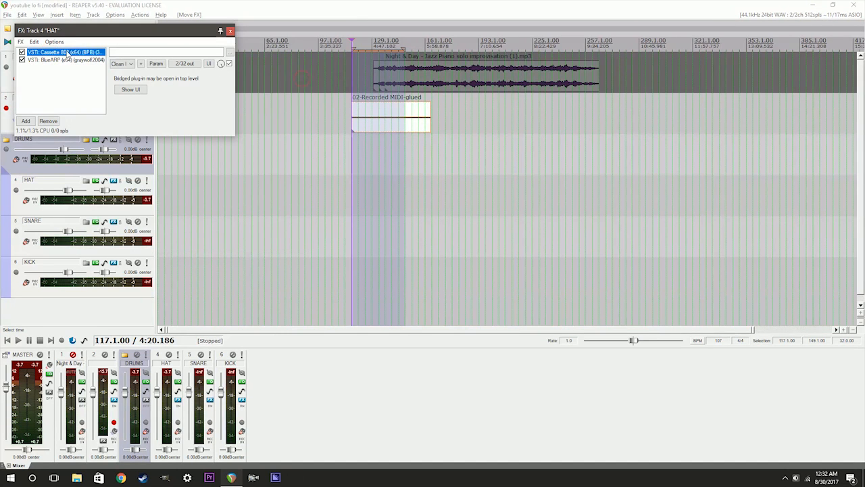
{"action": "left_click_drag", "start_coordinate": [66, 66], "coordinate": [66, 67]}
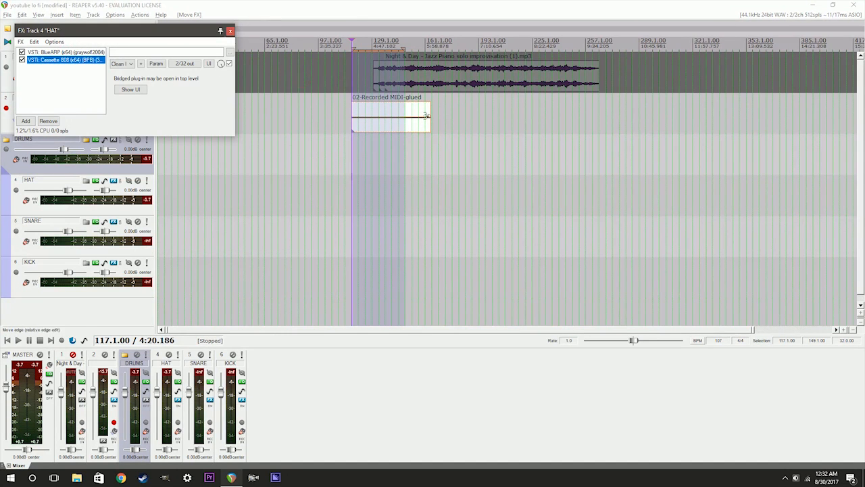
Step: Start playback and open the HAT track's BlueARP window, placing it clear of the effects list
{"action": "key", "text": "space"}
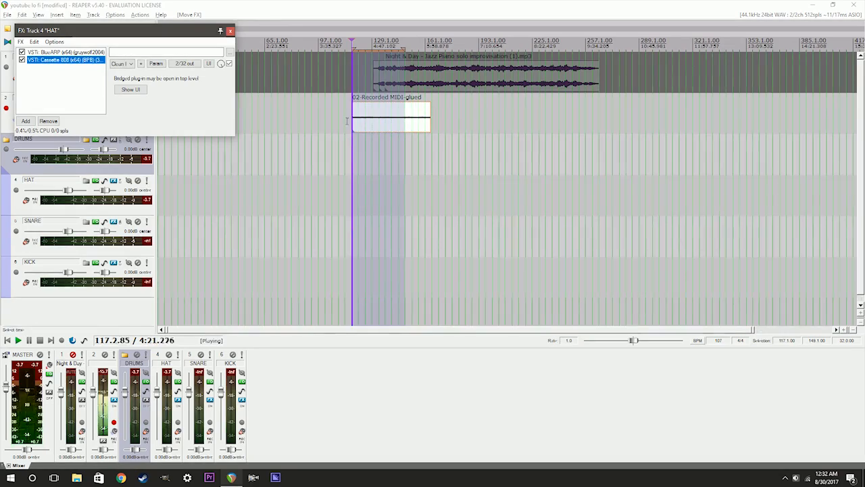
{"action": "double_click", "coordinate": [47, 52]}
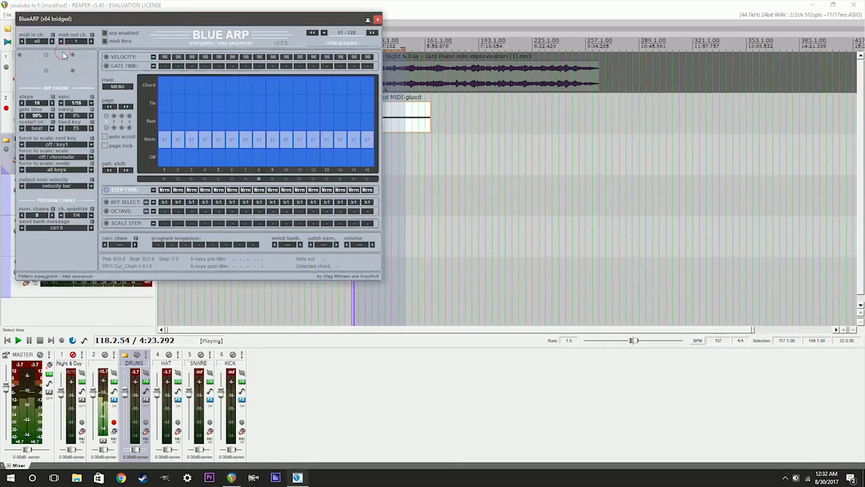
{"action": "left_click_drag", "start_coordinate": [220, 10], "coordinate": [378, 14]}
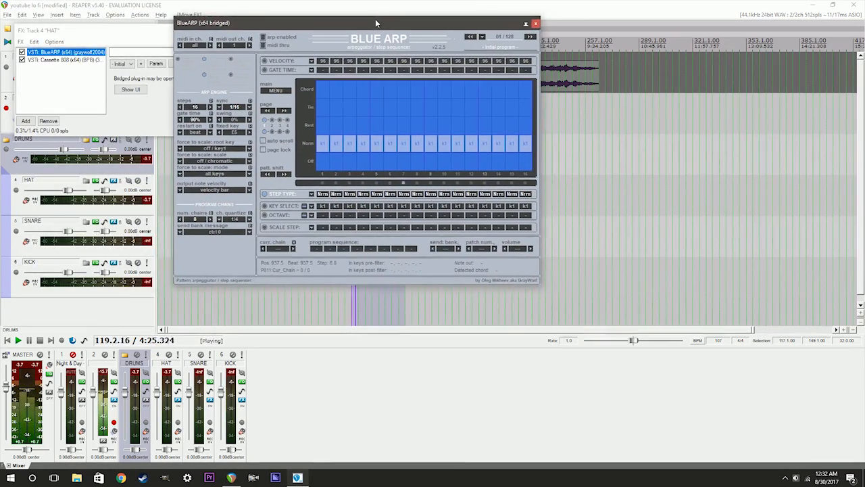
Step: Bypass BlueARP on the HAT track, arm the track for recording and set its MIDI input to MPKmini2, All Channels
{"action": "left_click", "coordinate": [21, 52]}
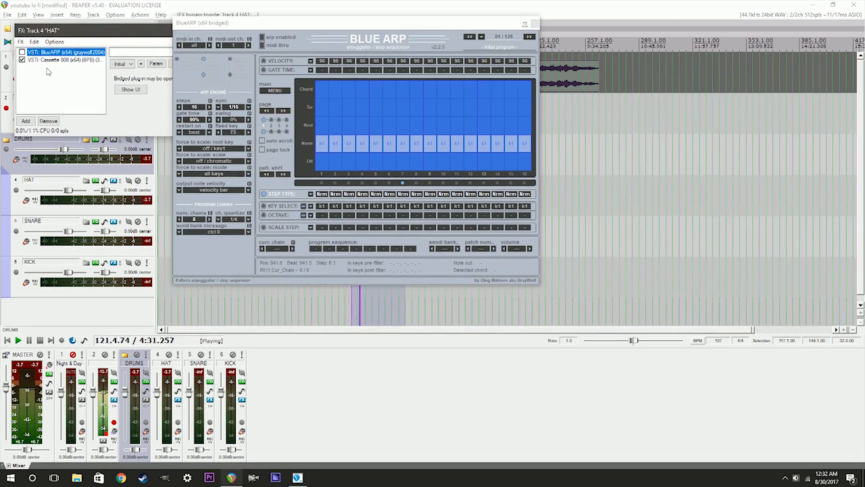
{"action": "left_click", "coordinate": [16, 190]}
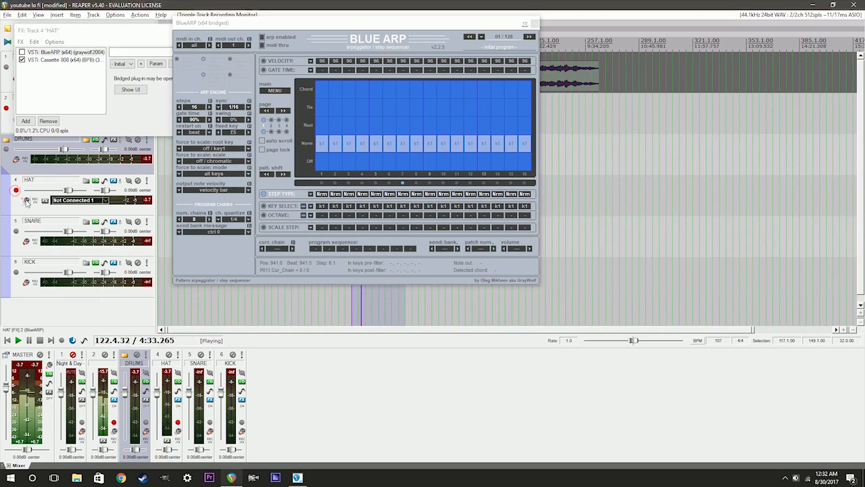
{"action": "left_click", "coordinate": [105, 200]}
{"action": "mouse_move", "coordinate": [106, 232]}
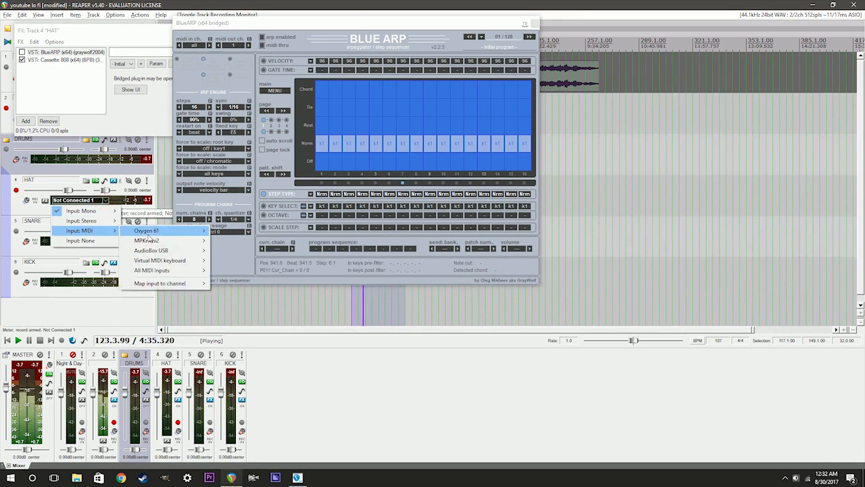
{"action": "mouse_move", "coordinate": [170, 245]}
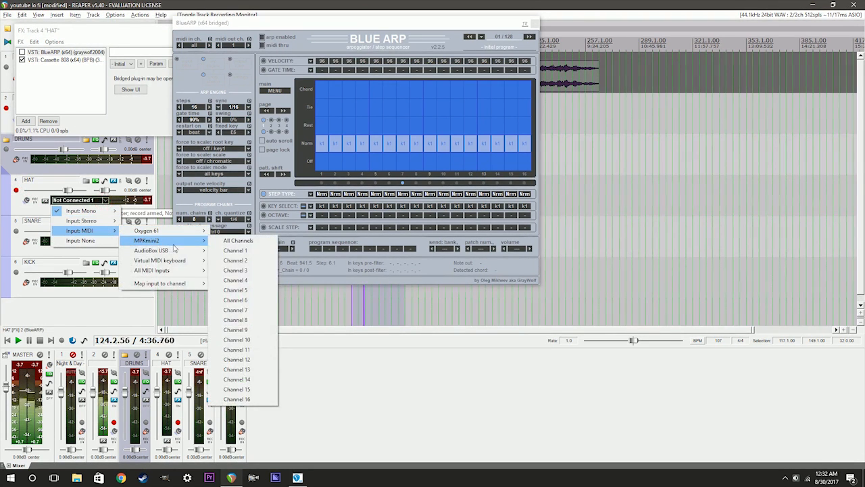
{"action": "left_click", "coordinate": [238, 240]}
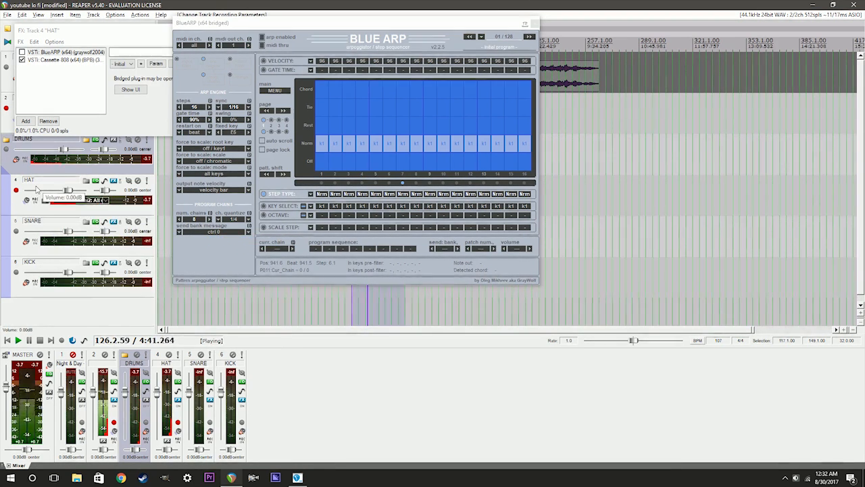
Step: Disarm track 2 and audition Cassette 808's hi-hat sounds on the HAT track with the plug-in placed above BlueARP
{"action": "left_click", "coordinate": [54, 61]}
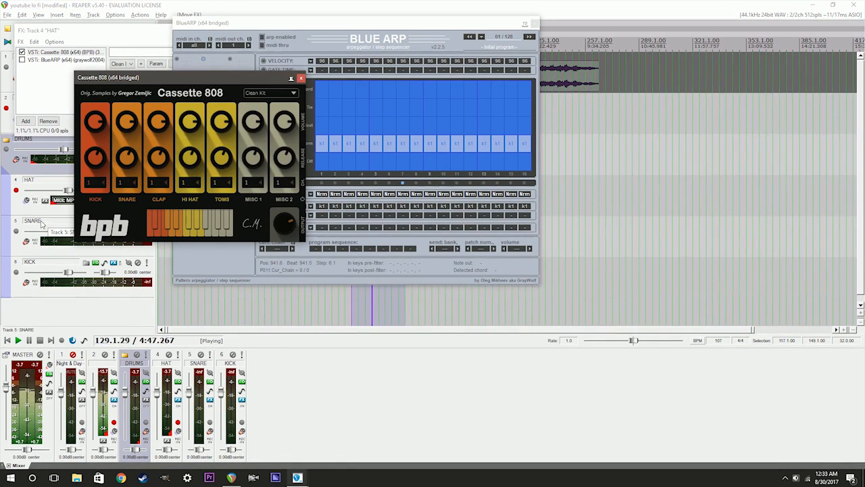
{"action": "left_click", "coordinate": [114, 423]}
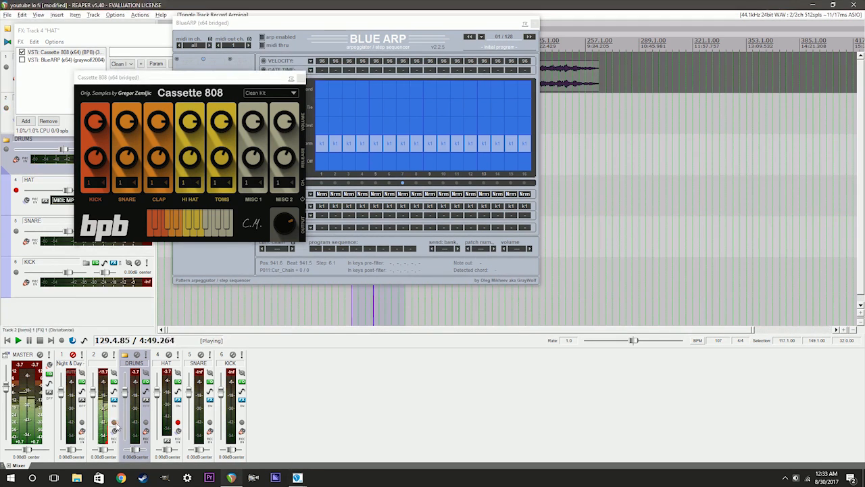
{"action": "left_click", "coordinate": [163, 230]}
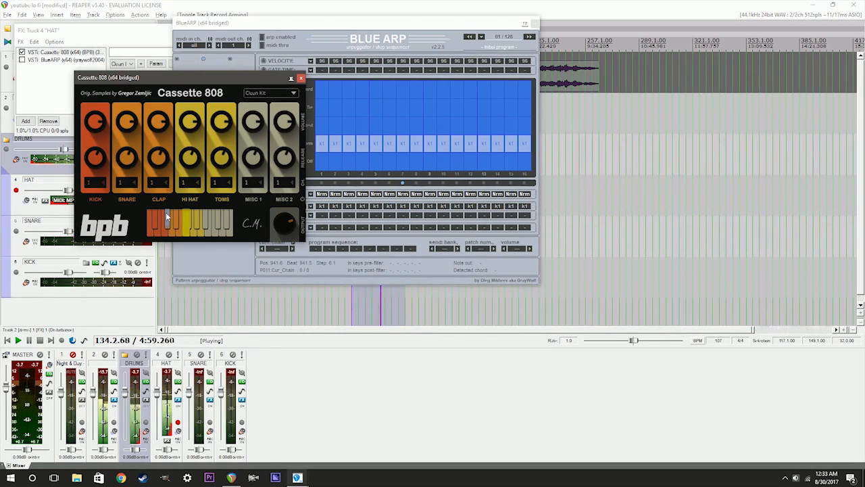
{"action": "left_click", "coordinate": [302, 79]}
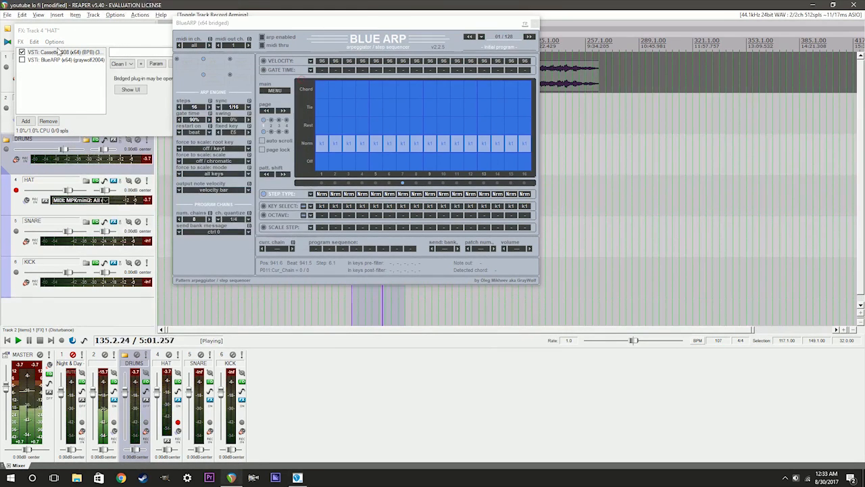
Step: Re-enable BlueARP and move it back above Cassette 808 in the HAT track's effects chain
{"action": "left_click", "coordinate": [22, 59]}
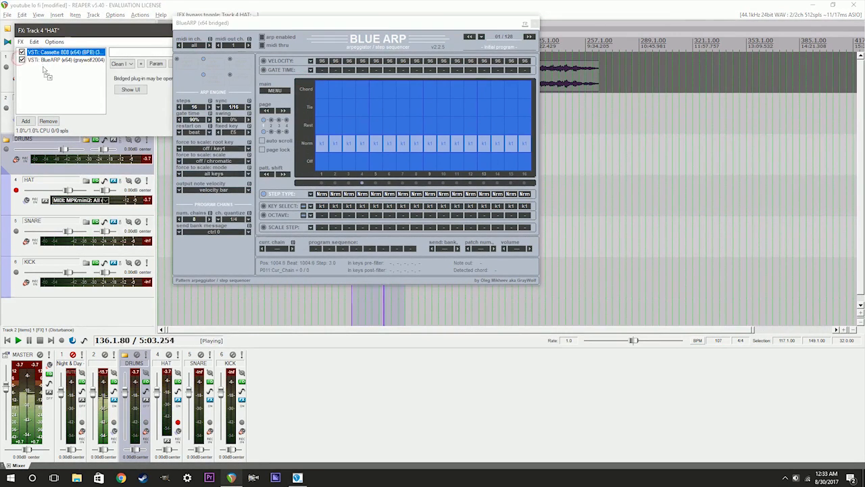
{"action": "left_click_drag", "start_coordinate": [46, 73], "coordinate": [46, 68]}
{"action": "left_click", "coordinate": [333, 146]}
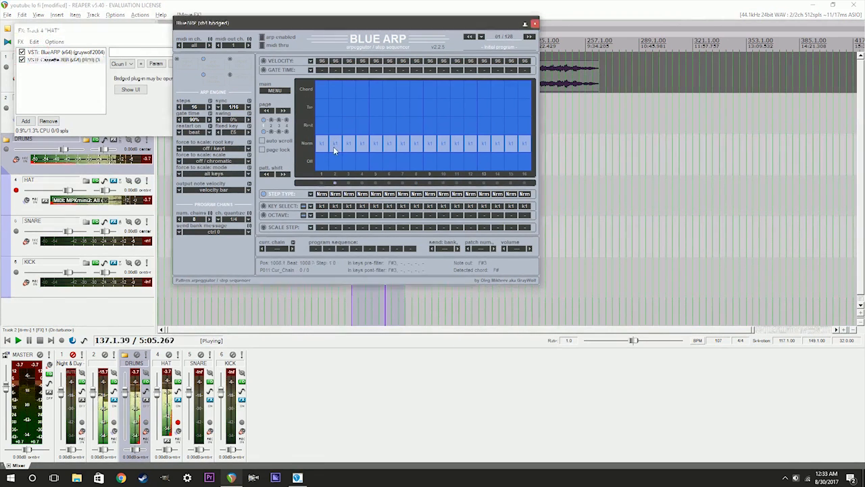
Step: Edit the HAT arpeggiator's octave row, raising every even-numbered step from 2 to 16 to +1
{"action": "left_click", "coordinate": [298, 215]}
{"action": "left_click", "coordinate": [336, 112]}
{"action": "left_click", "coordinate": [362, 112]}
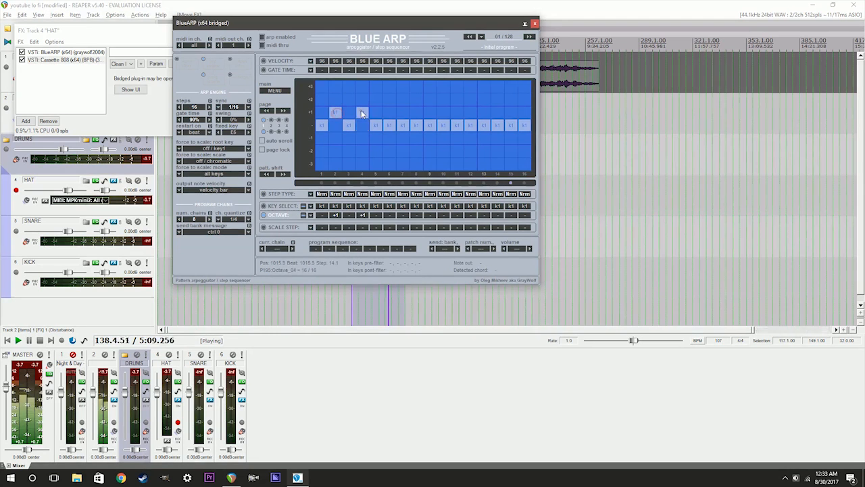
{"action": "left_click", "coordinate": [390, 112]}
{"action": "left_click", "coordinate": [416, 112]}
{"action": "left_click", "coordinate": [443, 112]}
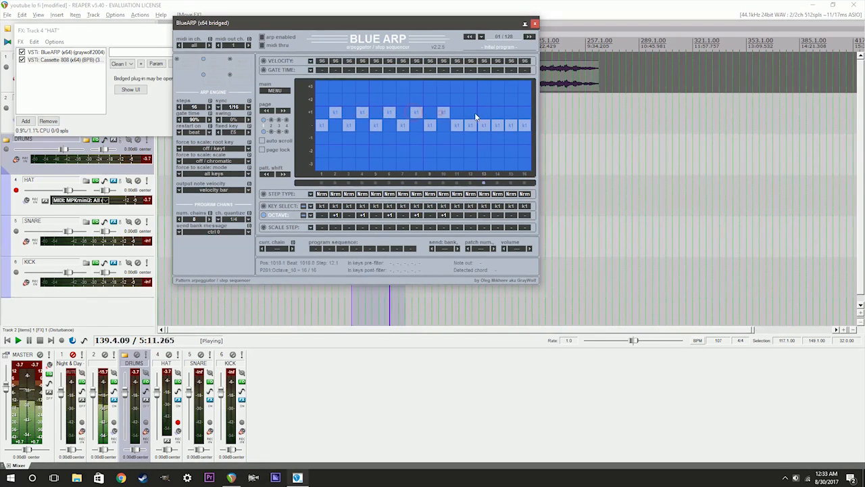
{"action": "left_click", "coordinate": [470, 112]}
{"action": "left_click", "coordinate": [498, 112]}
{"action": "left_click", "coordinate": [525, 112]}
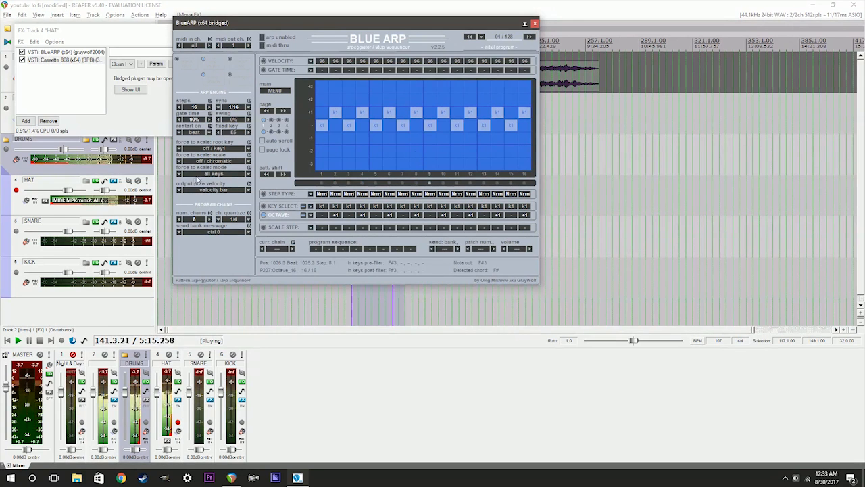
Step: Raise octave steps 3, 7 and 11 to +1 in the HAT pattern, leaving step 15 at the base octave
{"action": "left_click", "coordinate": [349, 112]}
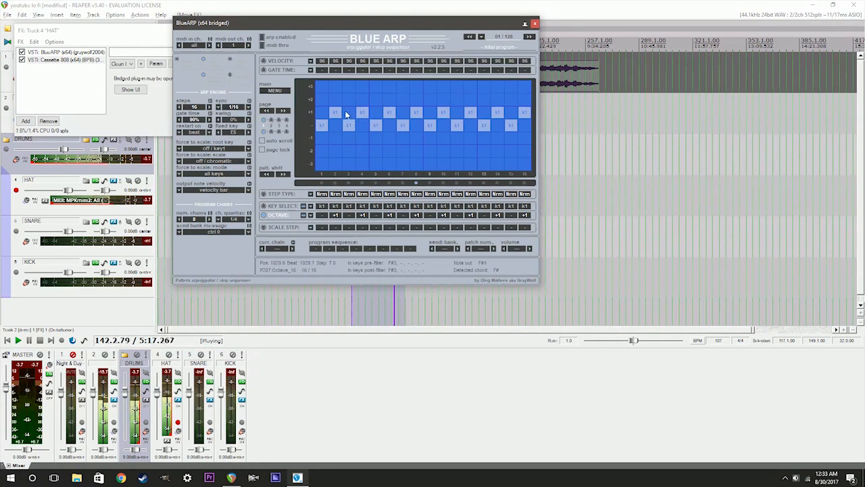
{"action": "left_click", "coordinate": [403, 113]}
{"action": "left_click", "coordinate": [455, 112]}
{"action": "left_click", "coordinate": [512, 112]}
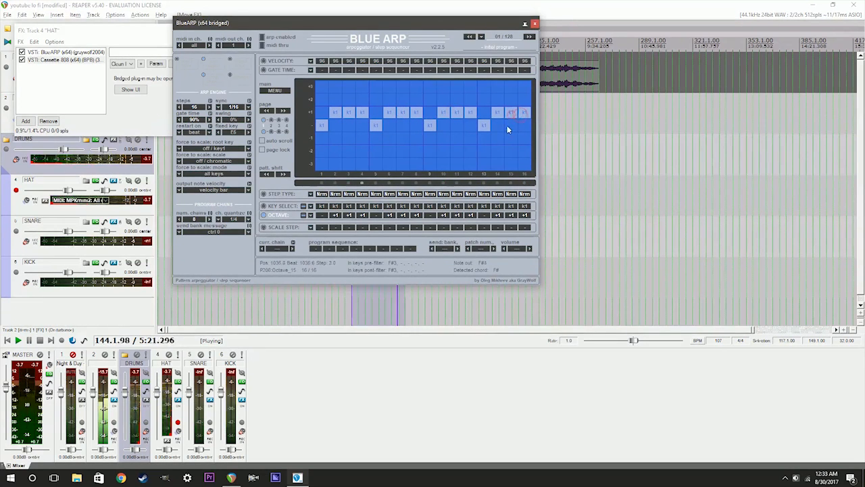
{"action": "left_click", "coordinate": [510, 126]}
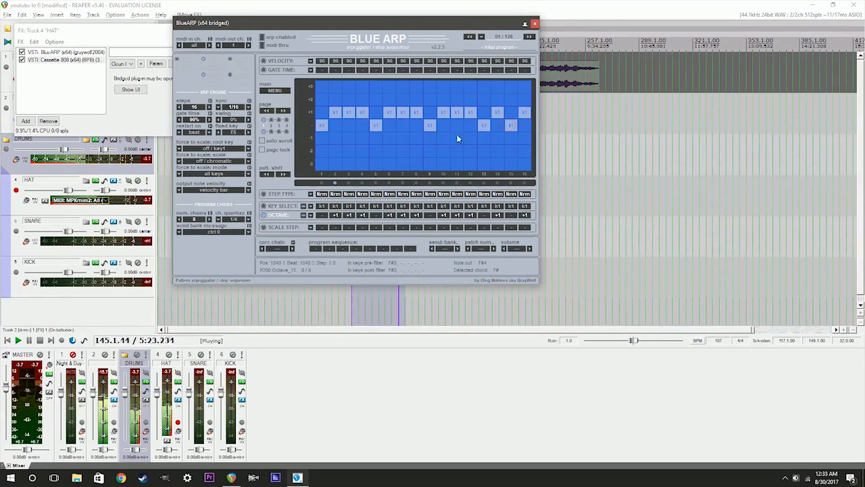
Step: Record a short HAT take, close the BlueARP and effects windows, and stop recording, saving the recorded media
{"action": "left_click", "coordinate": [62, 340]}
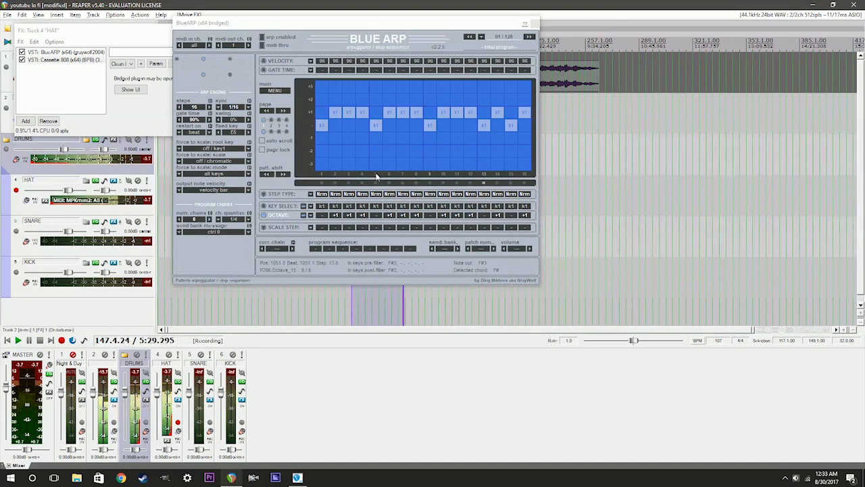
{"action": "left_click", "coordinate": [539, 27]}
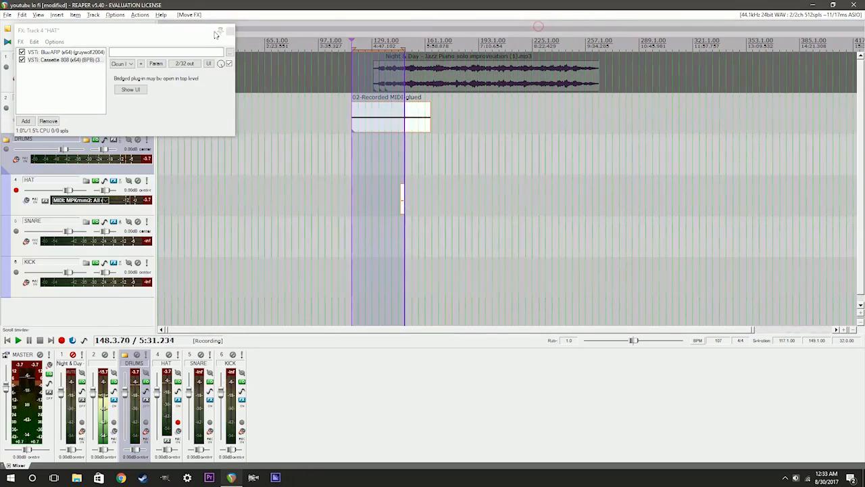
{"action": "left_click", "coordinate": [228, 30]}
{"action": "key", "text": "space"}
{"action": "left_click", "coordinate": [388, 295]}
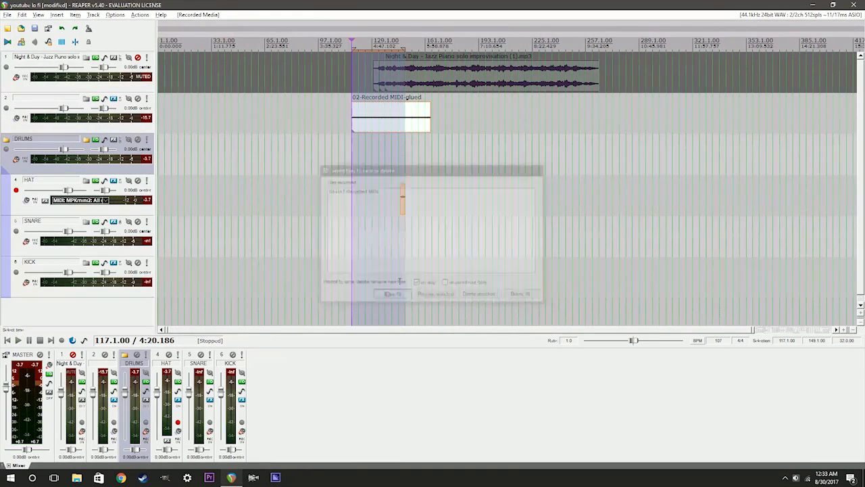
Step: Move the recorded HAT clip back to around bar 117, split it and delete its leading piece
{"action": "scroll", "coordinate": [560, 206], "scroll_direction": "up", "scroll_amount": 3}
{"action": "left_click_drag", "start_coordinate": [648, 200], "coordinate": [504, 194]}
{"action": "key", "text": "ctrl+z"}
{"action": "left_click", "coordinate": [508, 197]}
{"action": "key", "text": "s"}
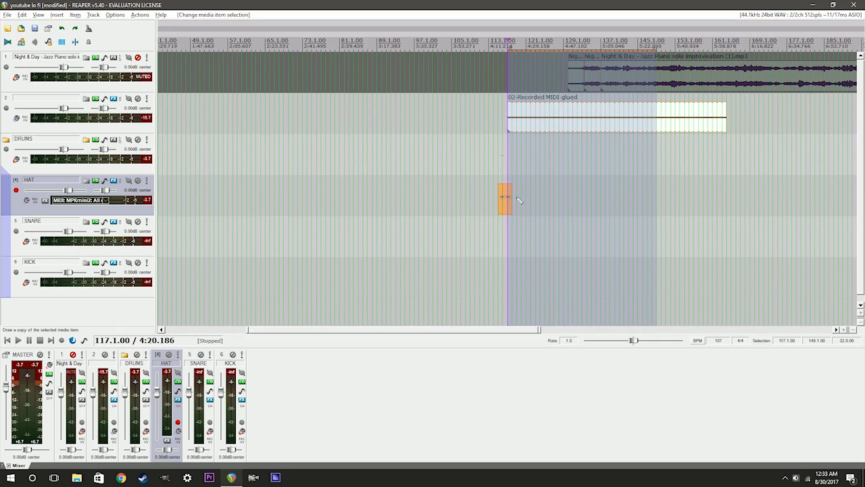
{"action": "left_click", "coordinate": [498, 198]}
{"action": "key", "text": "Delete"}
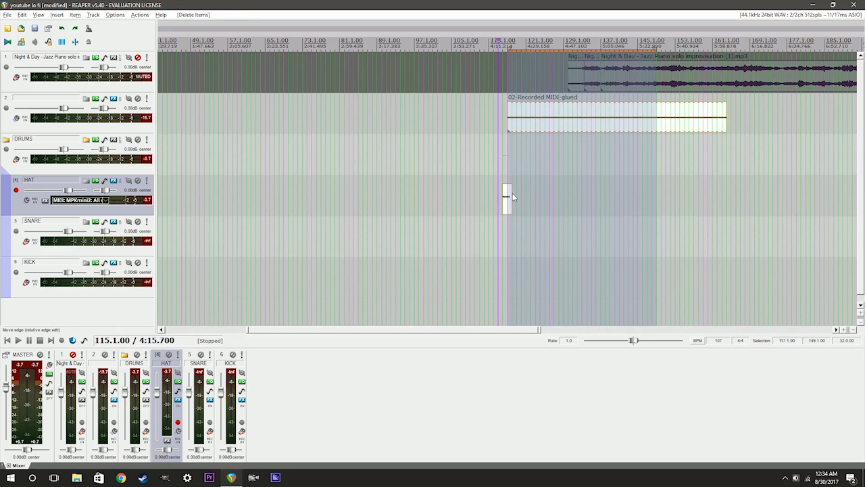
Step: Delete unwanted MIDI events from the HAT clip, and glue it into a clip starting at 117.1.00
{"action": "double_click", "coordinate": [507, 204]}
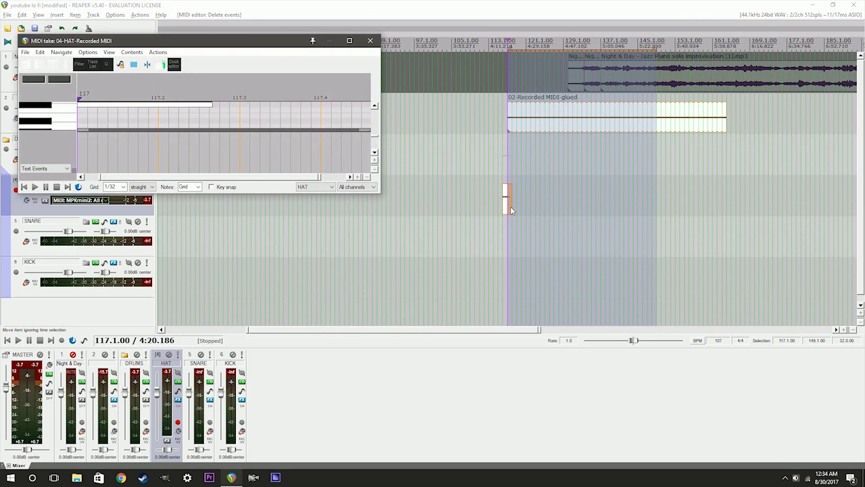
{"action": "left_click", "coordinate": [370, 42]}
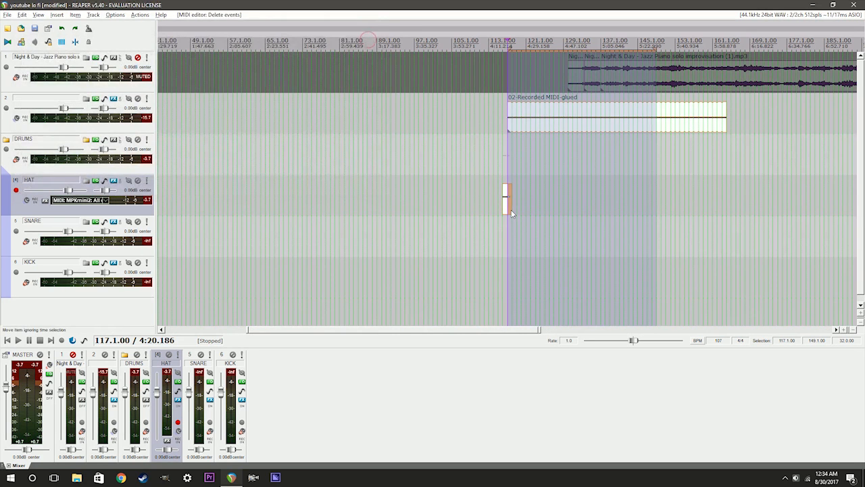
{"action": "left_click_drag", "start_coordinate": [503, 200], "coordinate": [512, 199]}
{"action": "scroll", "coordinate": [512, 199], "scroll_direction": "up", "scroll_amount": 3}
{"action": "right_click", "coordinate": [514, 199]}
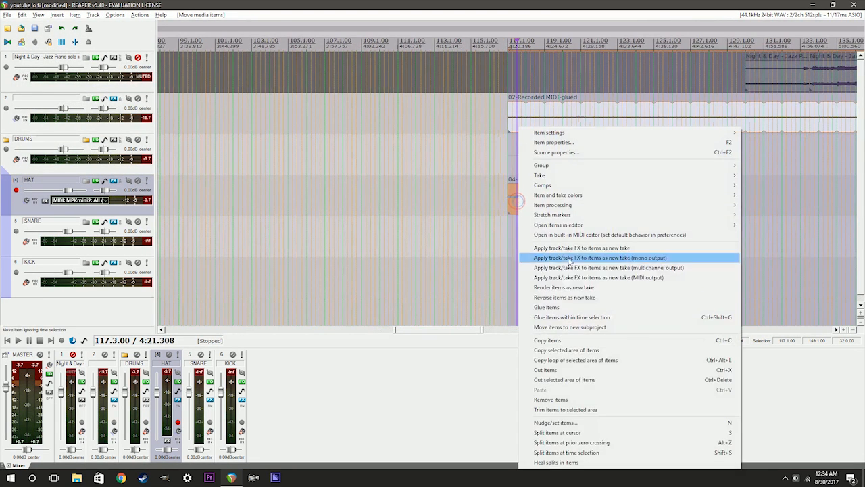
{"action": "left_click", "coordinate": [567, 307]}
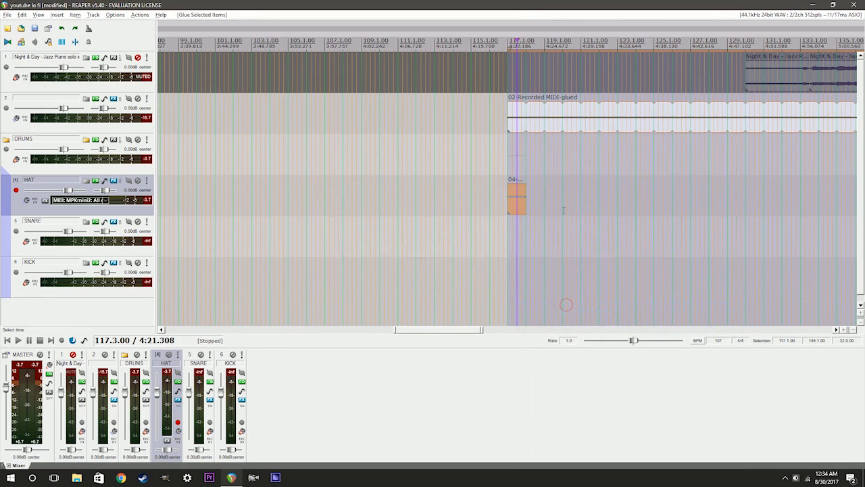
Step: Extend the glued HAT clip so it loops across most of the 117–149 selection, previewing it during playback
{"action": "left_click_drag", "start_coordinate": [523, 204], "coordinate": [812, 210]}
{"action": "key", "text": "space"}
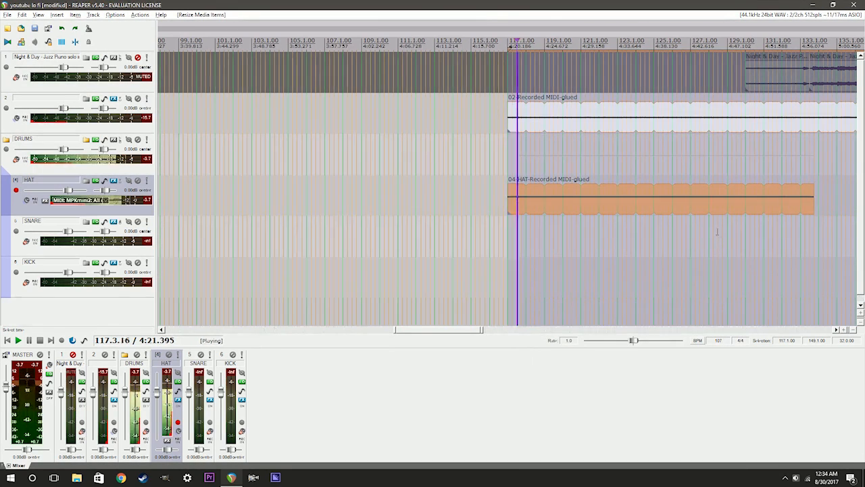
{"action": "scroll", "coordinate": [643, 210], "scroll_direction": "down", "scroll_amount": 4}
{"action": "left_click_drag", "start_coordinate": [582, 200], "coordinate": [638, 201]}
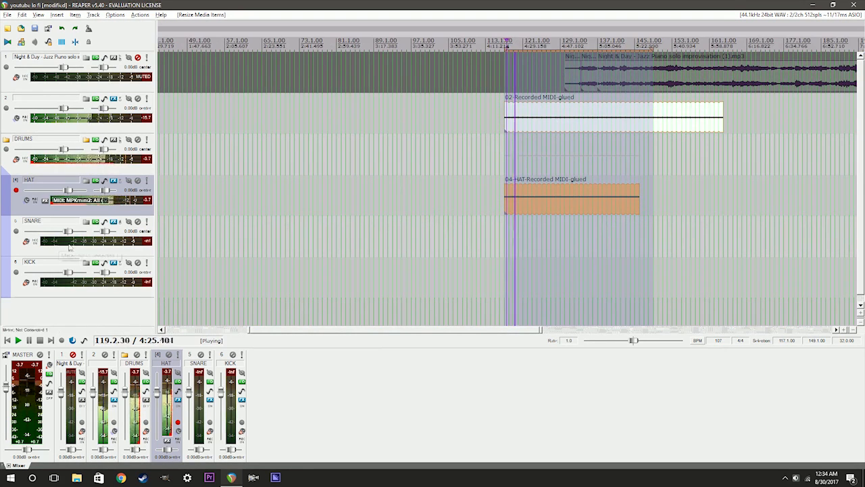
{"action": "key", "text": "space"}
Step: Disarm the HAT track, then arm the KICK track and set its MIDI input to MPKmini2, All Channels
{"action": "left_click", "coordinate": [15, 231]}
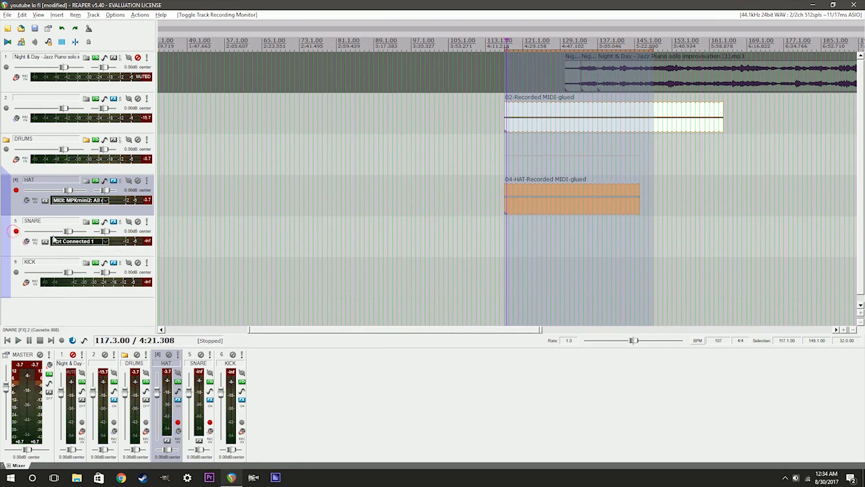
{"action": "left_click", "coordinate": [16, 190]}
{"action": "left_click", "coordinate": [16, 231]}
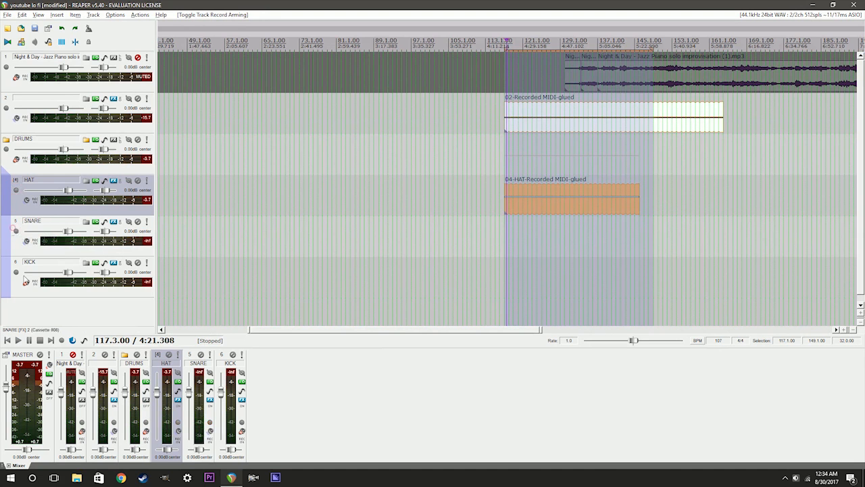
{"action": "left_click", "coordinate": [15, 272]}
{"action": "left_click", "coordinate": [104, 284]}
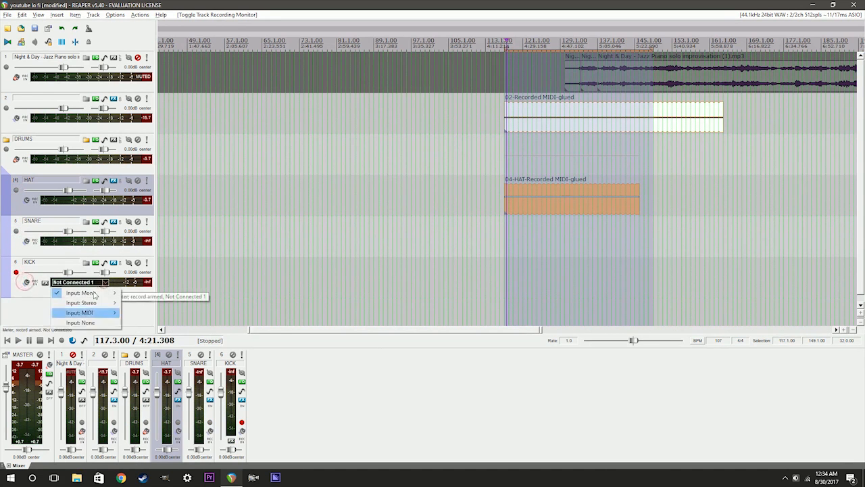
{"action": "mouse_move", "coordinate": [101, 312]}
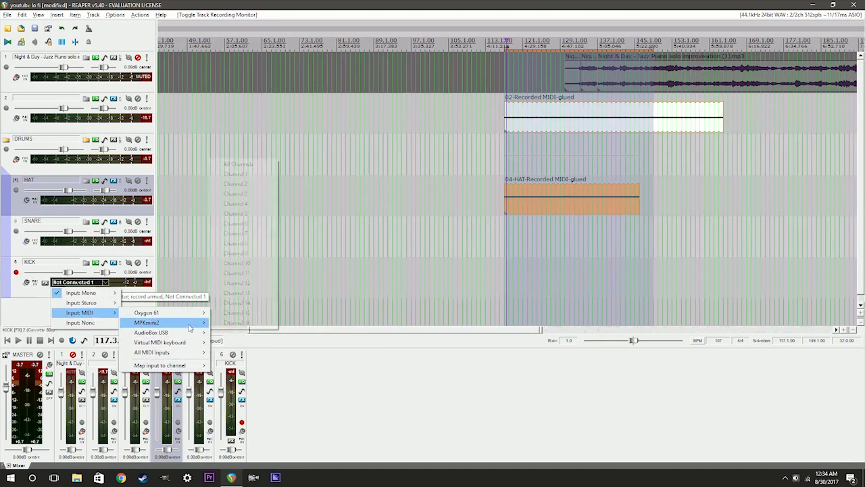
{"action": "mouse_move", "coordinate": [181, 322]}
{"action": "left_click", "coordinate": [258, 165]}
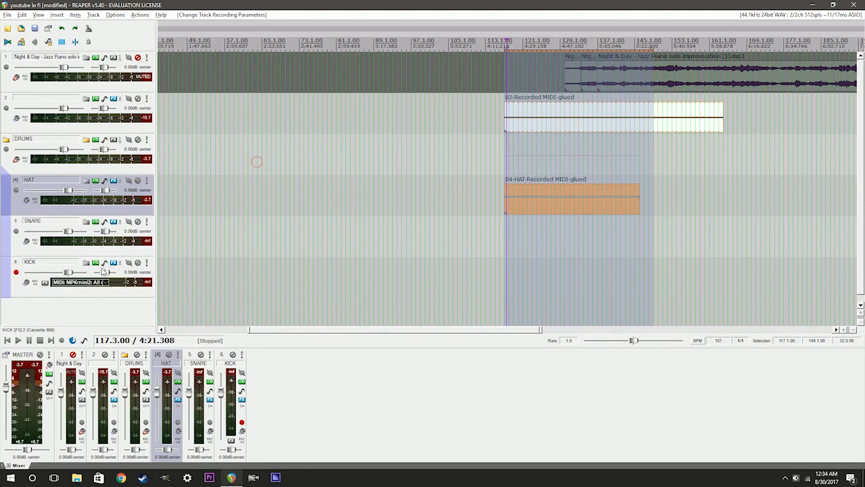
Step: Open the KICK track's effects chain, set the BlueARP window clear of the list, and move BlueARP above Cassette 808
{"action": "left_click", "coordinate": [113, 263]}
{"action": "left_click_drag", "start_coordinate": [147, 57], "coordinate": [252, 36]}
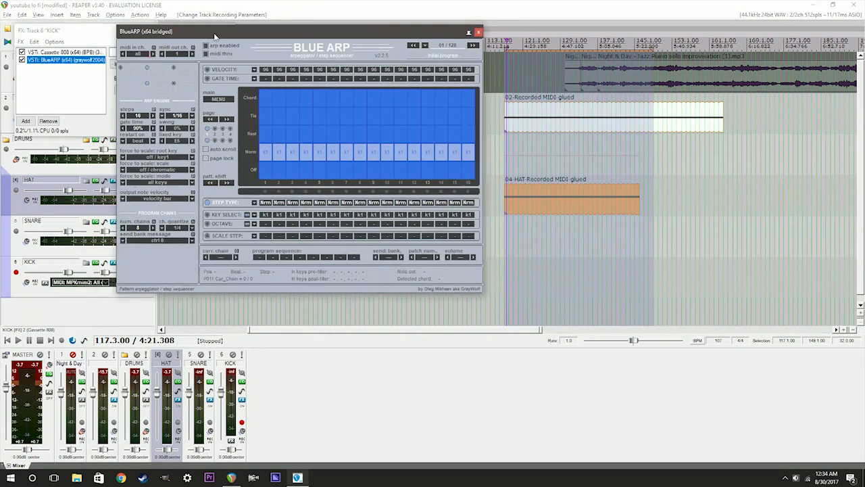
{"action": "left_click_drag", "start_coordinate": [73, 52], "coordinate": [70, 60]}
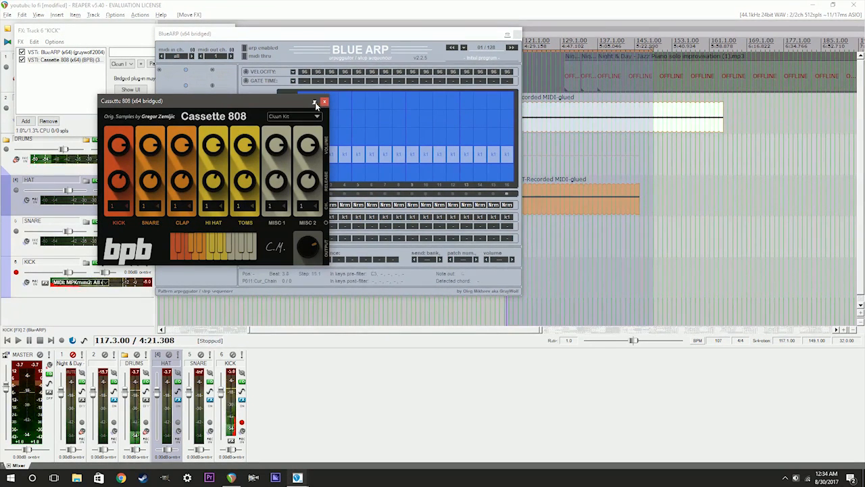
Step: Program the KICK BlueARP key selection with k1 on steps 1, 7, 9 and 13 and k4 on all other steps
{"action": "left_click", "coordinate": [325, 102]}
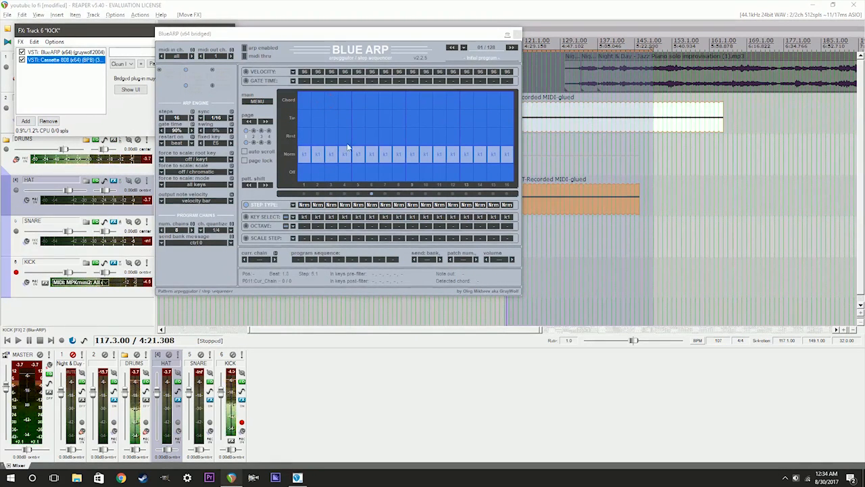
{"action": "left_click", "coordinate": [264, 216]}
{"action": "left_click_drag", "start_coordinate": [302, 113], "coordinate": [507, 118]}
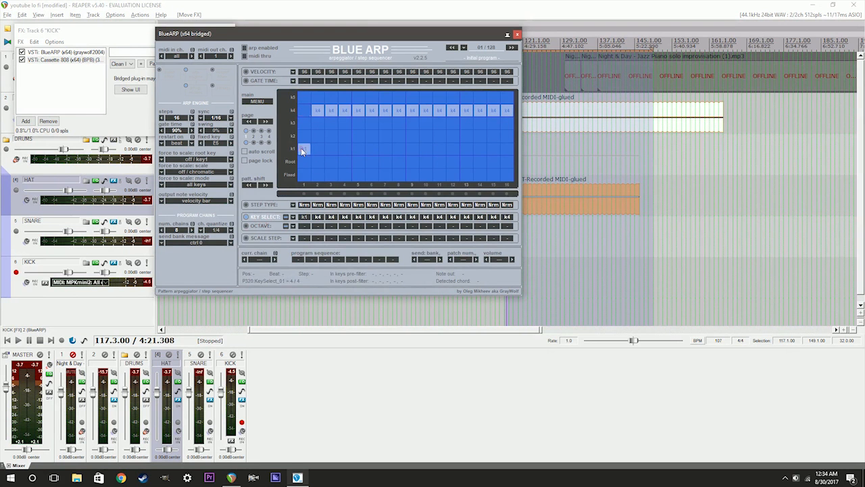
{"action": "left_click", "coordinate": [385, 148]}
{"action": "left_click", "coordinate": [411, 148]}
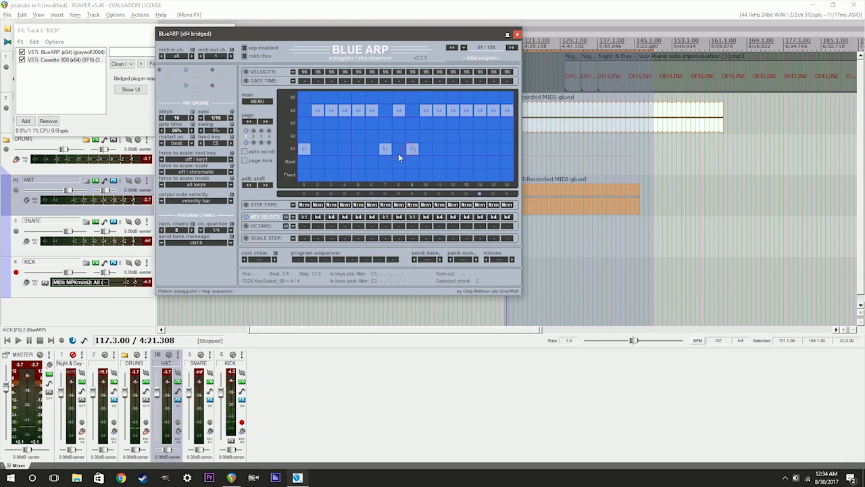
{"action": "left_click", "coordinate": [467, 151]}
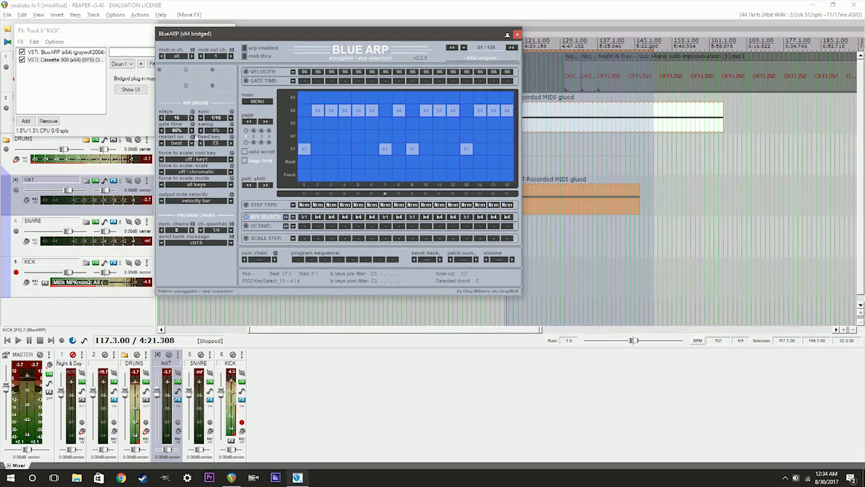
Step: Close the KICK plug-in windows and record about two bars of the arpeggiated kick from 117.3.00
{"action": "left_click", "coordinate": [517, 34]}
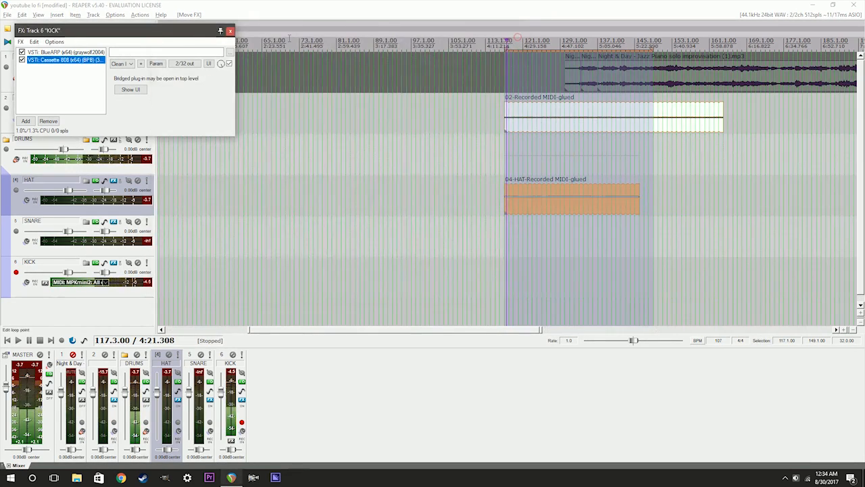
{"action": "left_click", "coordinate": [230, 30]}
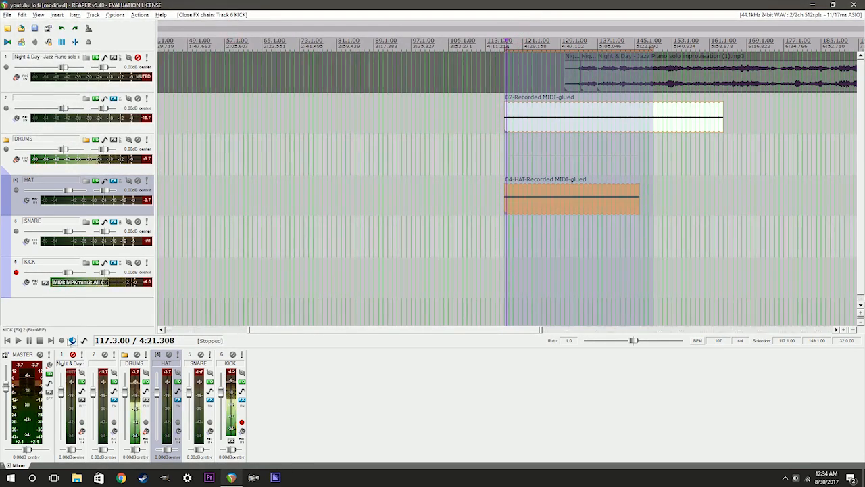
{"action": "left_click", "coordinate": [62, 340]}
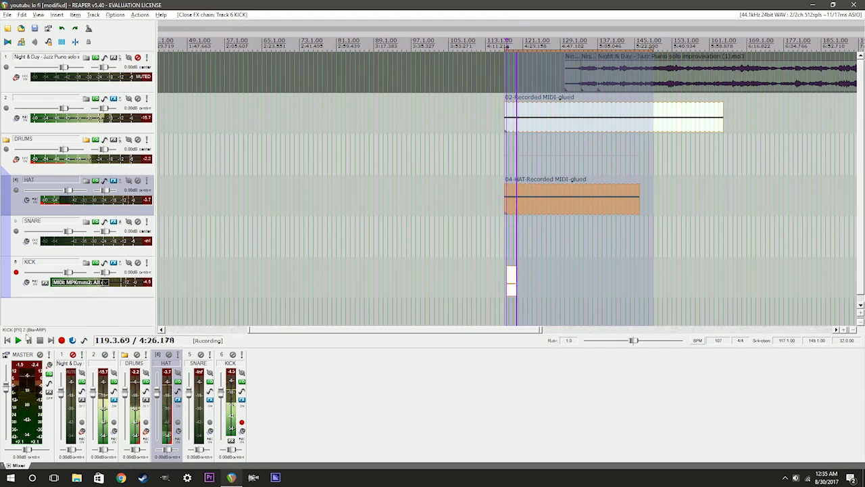
{"action": "left_click", "coordinate": [39, 340]}
{"action": "left_click", "coordinate": [399, 298]}
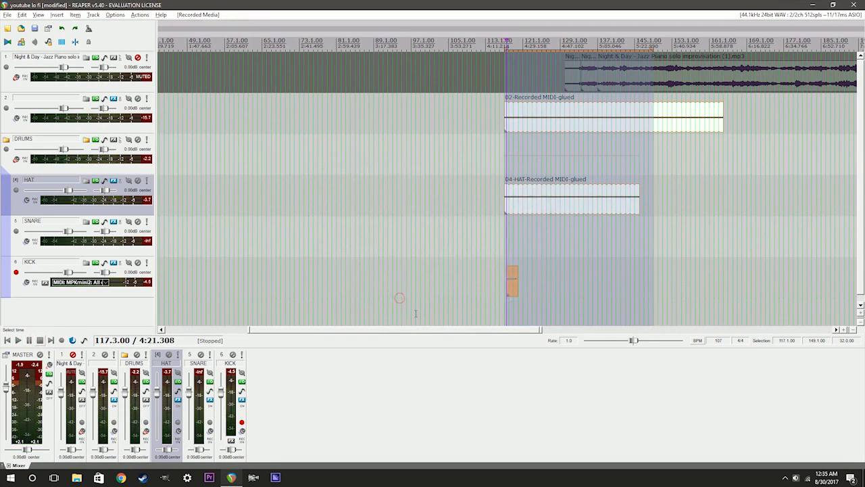
Step: Split the KICK recording at 118.1.00 and again about one bar further on, and delete the trailing remainder
{"action": "left_click", "coordinate": [512, 285]}
{"action": "scroll", "coordinate": [509, 285], "scroll_direction": "up", "scroll_amount": 5}
{"action": "key", "text": "s"}
{"action": "left_click", "coordinate": [522, 287]}
{"action": "key", "text": "s"}
{"action": "left_click", "coordinate": [525, 289]}
{"action": "key", "text": "Delete"}
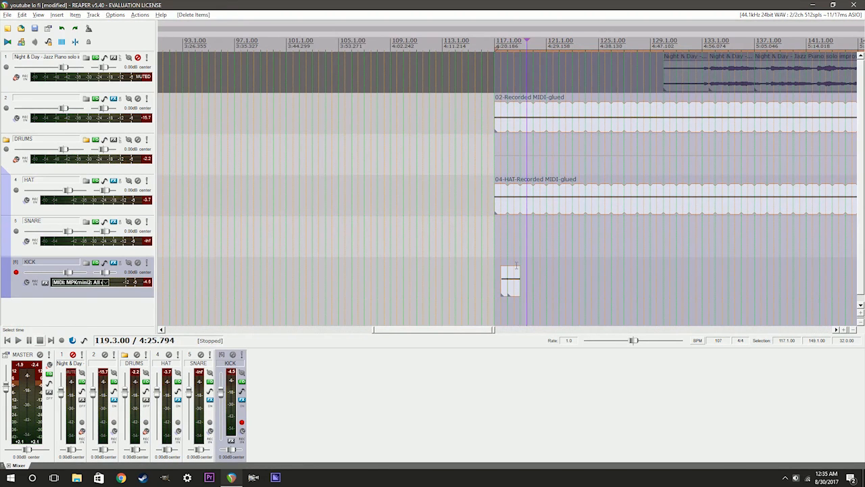
Step: Glue the KICK piece starting at 118.1.00 and extend it so it loops to 145.1.00
{"action": "right_click", "coordinate": [517, 281]}
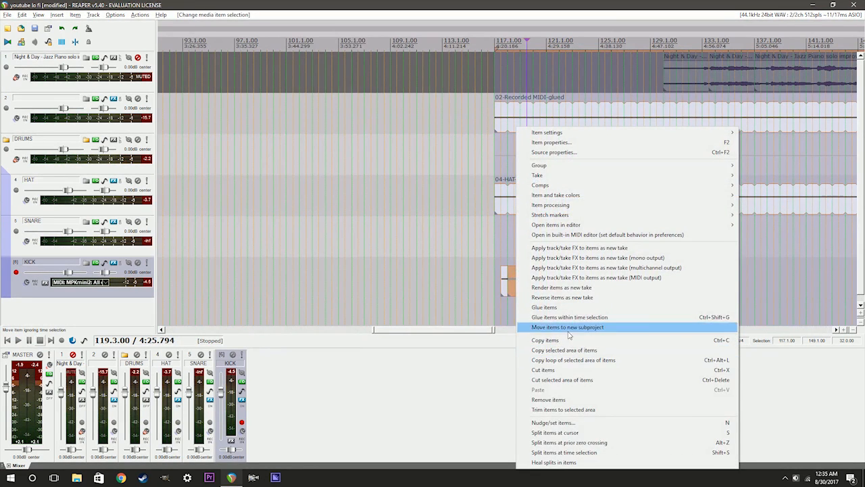
{"action": "left_click", "coordinate": [564, 309]}
{"action": "scroll", "coordinate": [563, 309], "scroll_direction": "down", "scroll_amount": 3}
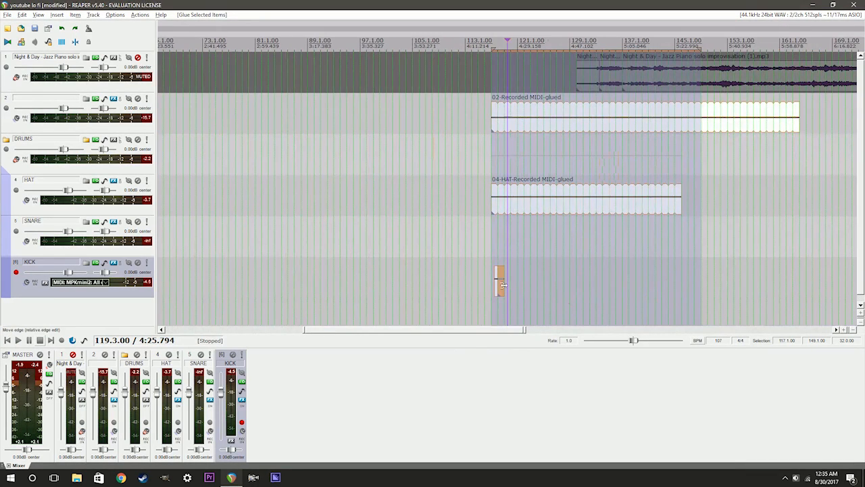
{"action": "left_click_drag", "start_coordinate": [559, 289], "coordinate": [676, 295]}
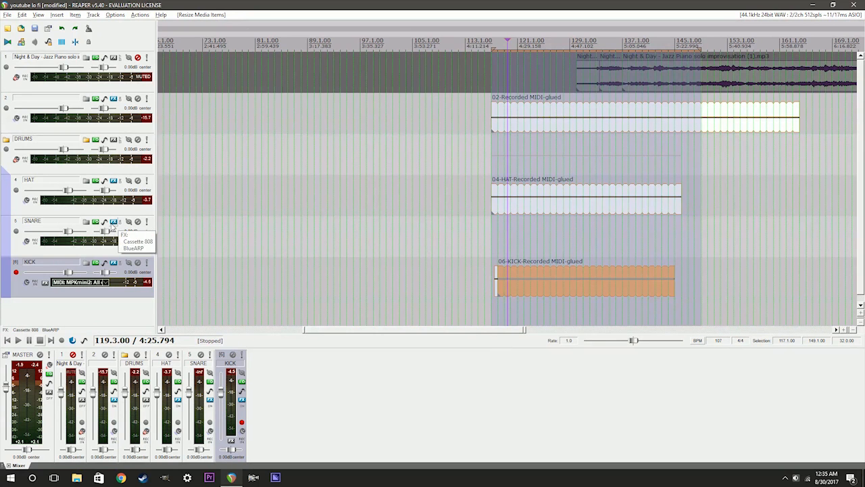
Step: Open the SNARE track's effects chain, move BlueARP above Cassette 808, and show the BlueARP window
{"action": "left_click", "coordinate": [113, 225]}
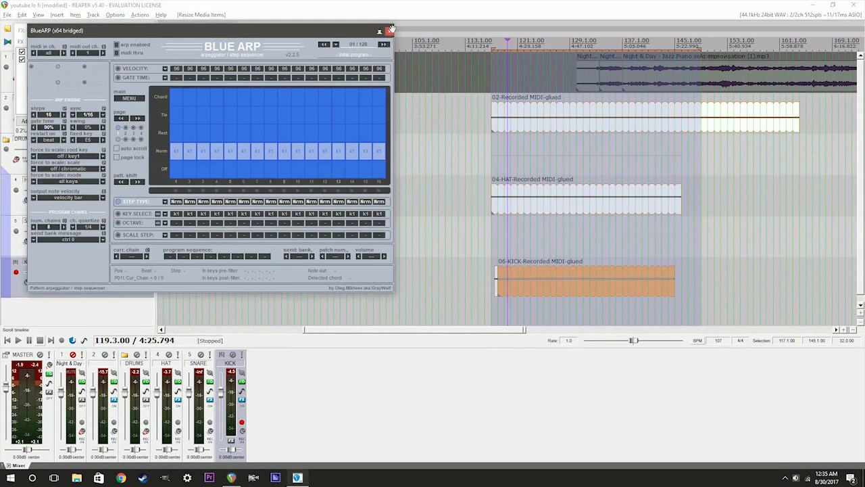
{"action": "left_click", "coordinate": [389, 32]}
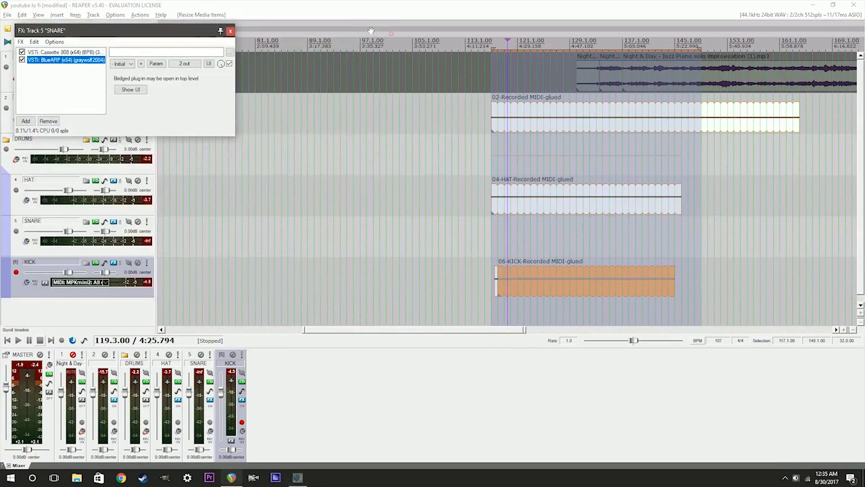
{"action": "left_click", "coordinate": [77, 51]}
{"action": "left_click_drag", "start_coordinate": [64, 51], "coordinate": [69, 76]}
{"action": "left_click", "coordinate": [76, 52]}
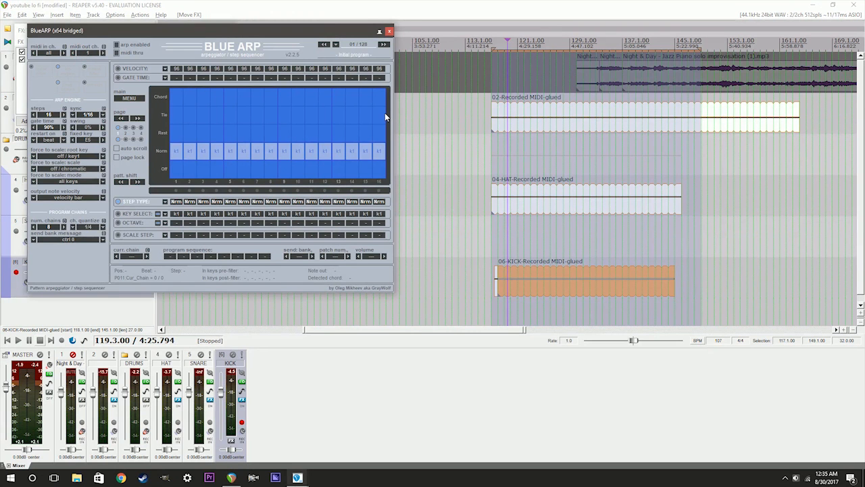
Step: Play back the looped hat and kick clips together with the melody from around 127.1.00
{"action": "left_click", "coordinate": [8, 340]}
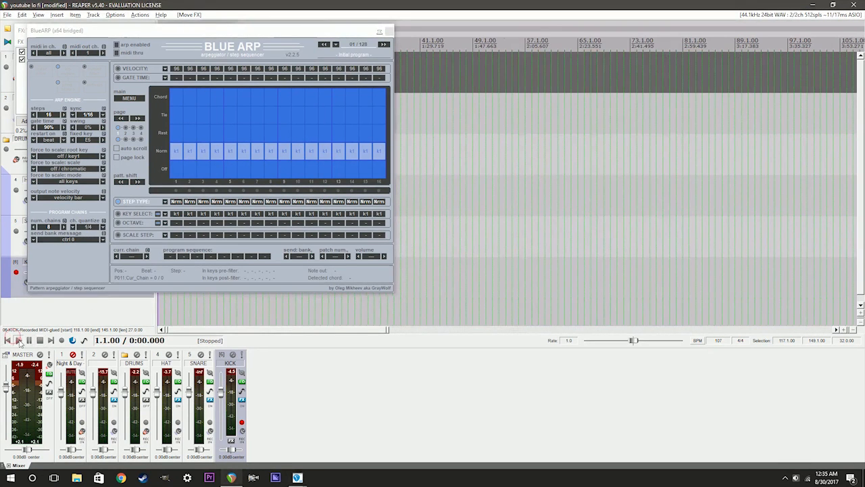
{"action": "left_click", "coordinate": [18, 341]}
{"action": "scroll", "coordinate": [398, 279], "scroll_direction": "down", "scroll_amount": 4}
{"action": "left_click", "coordinate": [454, 174]}
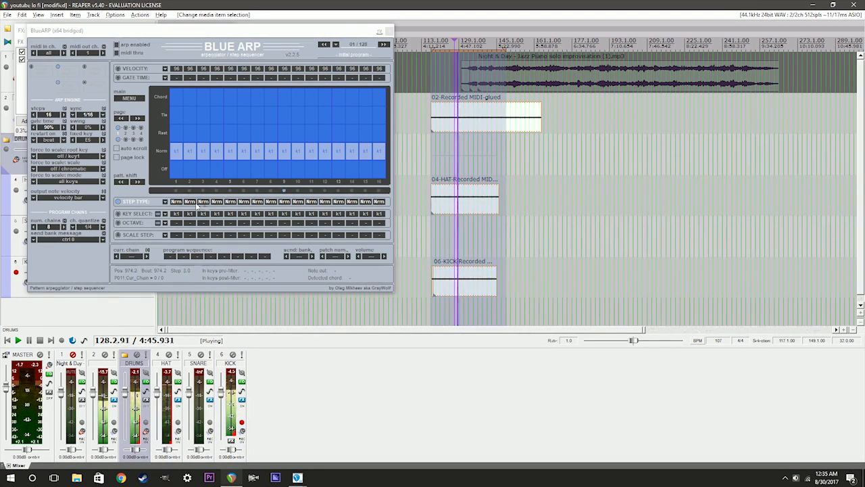
{"action": "key", "text": "space"}
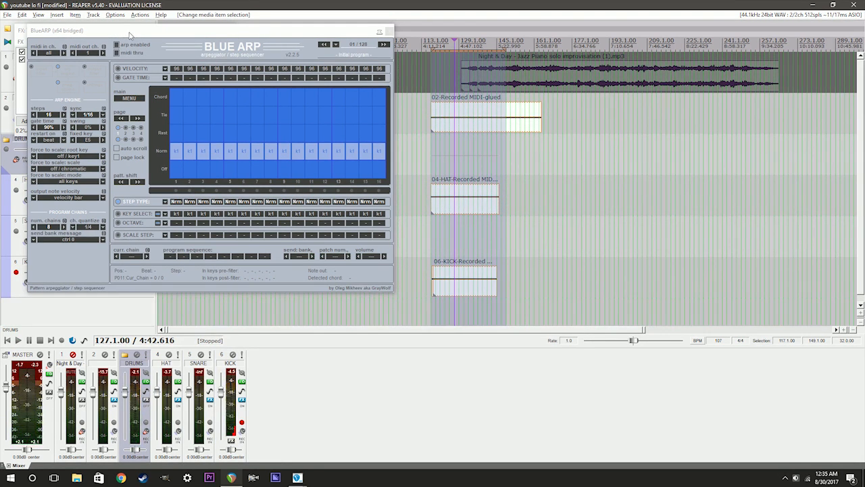
Step: Show BlueARP's key selection for SNARE, switch record arming from KICK to SNARE, and set its MIDI input to MPKmini2, All Channels
{"action": "left_click_drag", "start_coordinate": [141, 29], "coordinate": [238, 25]}
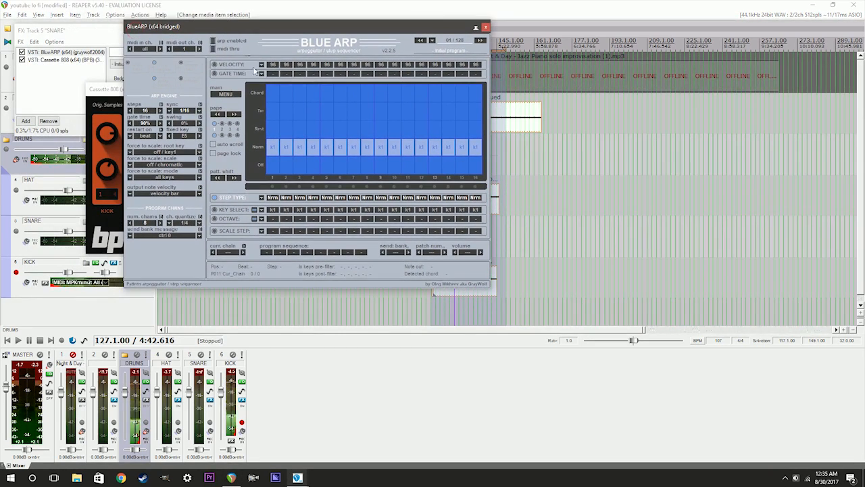
{"action": "left_click", "coordinate": [233, 211]}
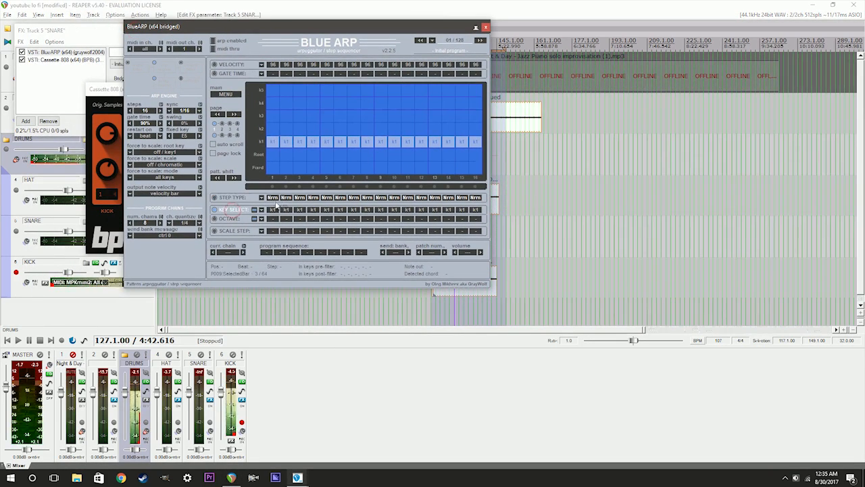
{"action": "left_click", "coordinate": [16, 231]}
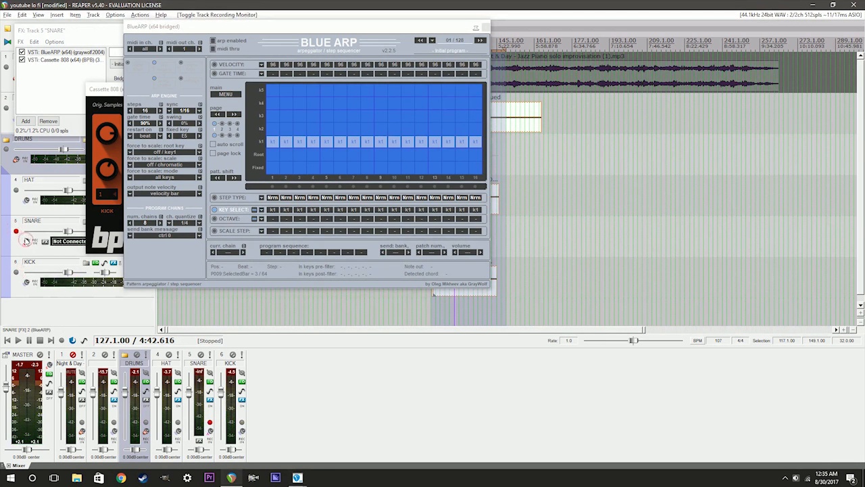
{"action": "left_click", "coordinate": [70, 242]}
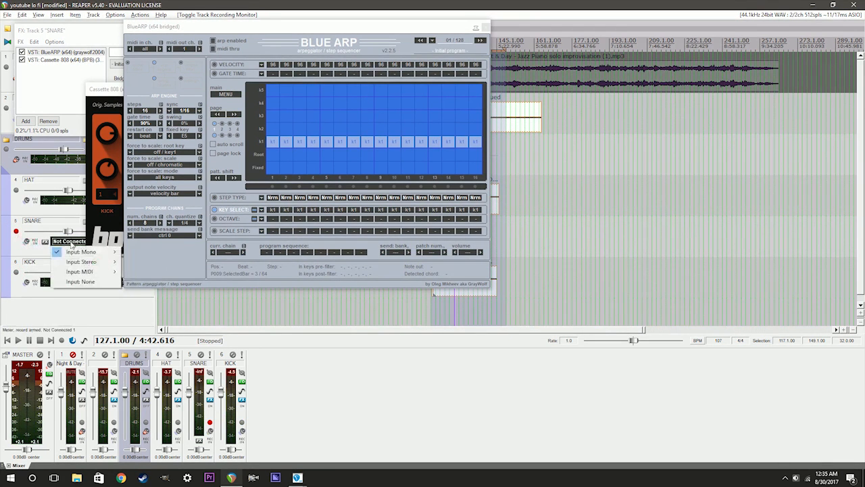
{"action": "mouse_move", "coordinate": [84, 272]}
{"action": "mouse_move", "coordinate": [162, 281]}
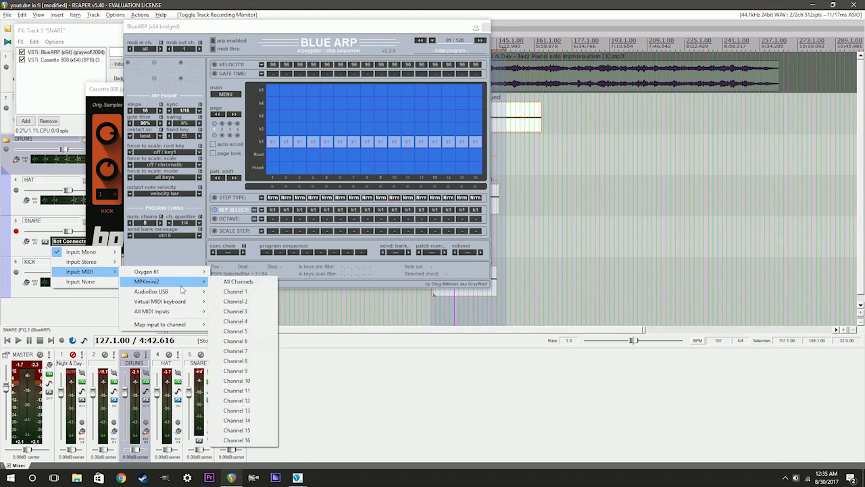
{"action": "left_click", "coordinate": [239, 282]}
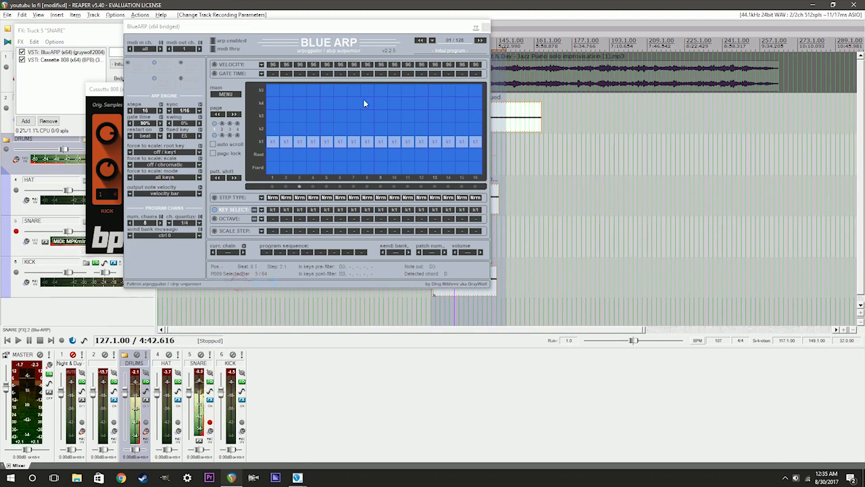
Step: Set all 16 SNARE key-selection steps to k4, and put step 5 on k1 while the loops play
{"action": "left_click_drag", "start_coordinate": [269, 105], "coordinate": [467, 108]}
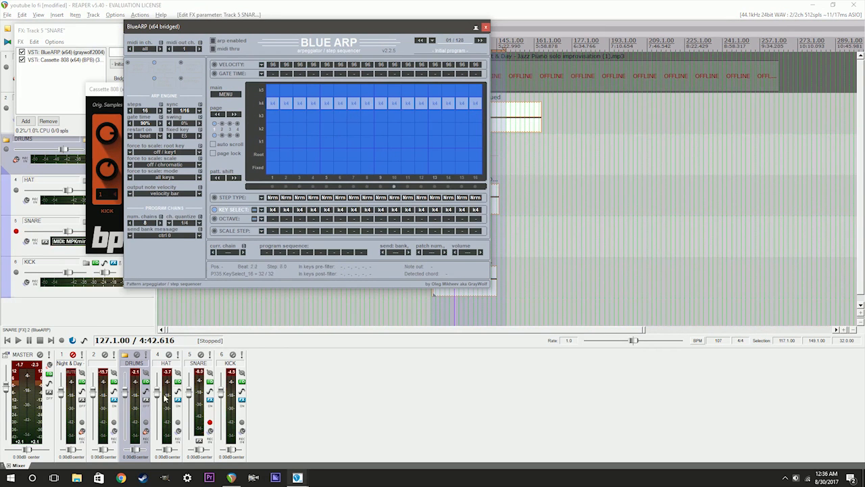
{"action": "left_click", "coordinate": [18, 340]}
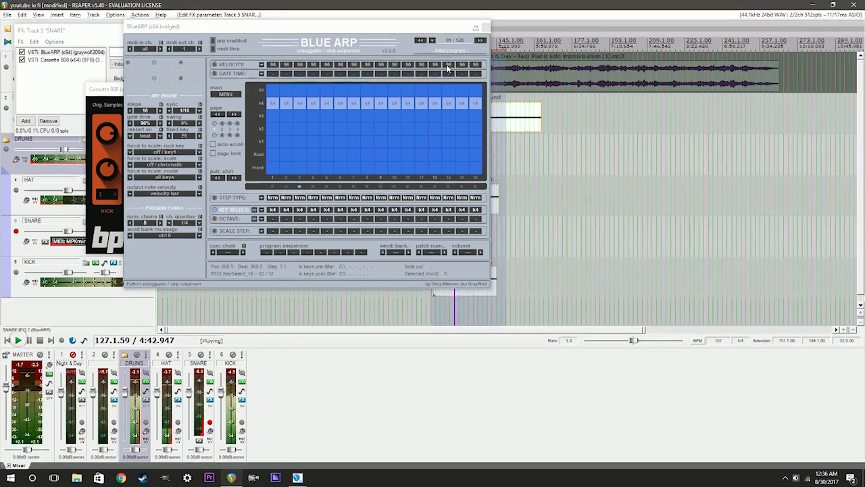
{"action": "left_click", "coordinate": [313, 128]}
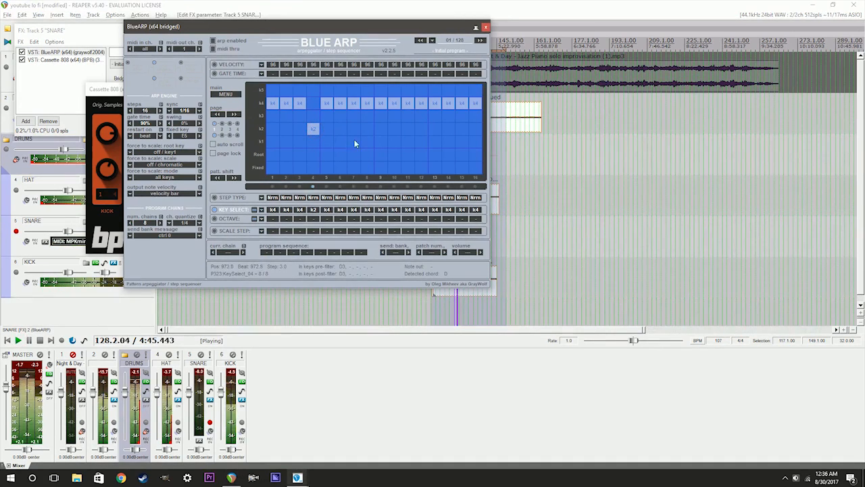
{"action": "left_click", "coordinate": [312, 142]}
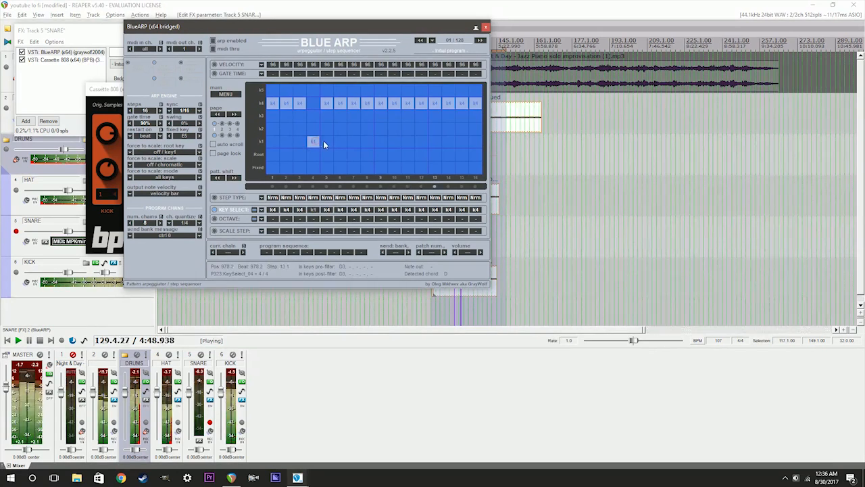
{"action": "left_click", "coordinate": [325, 142]}
{"action": "left_click", "coordinate": [317, 103]}
{"action": "left_click", "coordinate": [312, 142]}
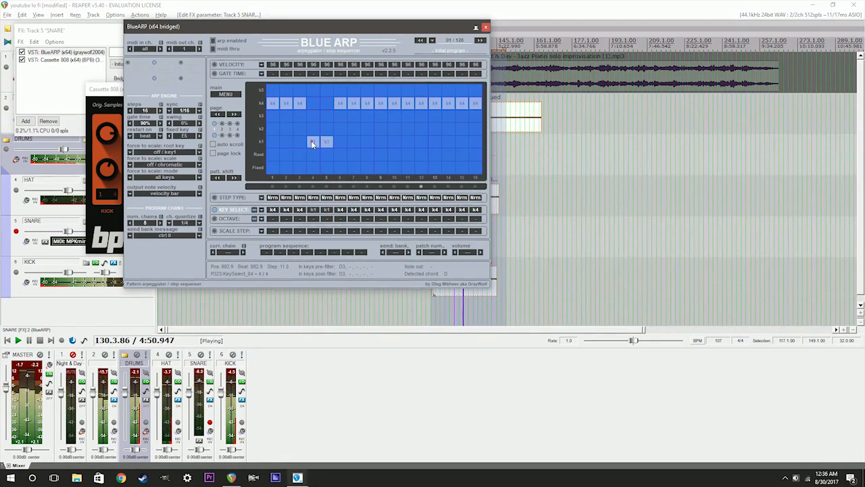
{"action": "left_click", "coordinate": [313, 103]}
Step: Refine the SNARE pattern during playback, with steps 4 and 15 on k1 and steps 13 and 14 on k3
{"action": "left_click", "coordinate": [426, 143]}
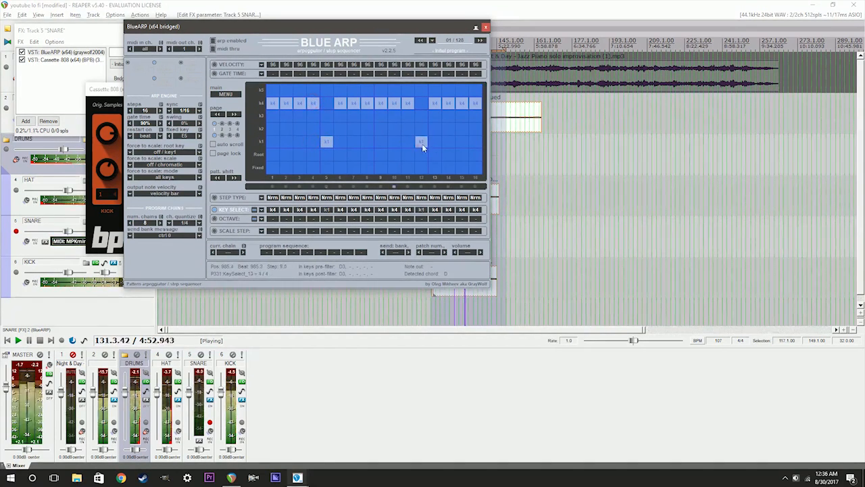
{"action": "left_click", "coordinate": [435, 143]}
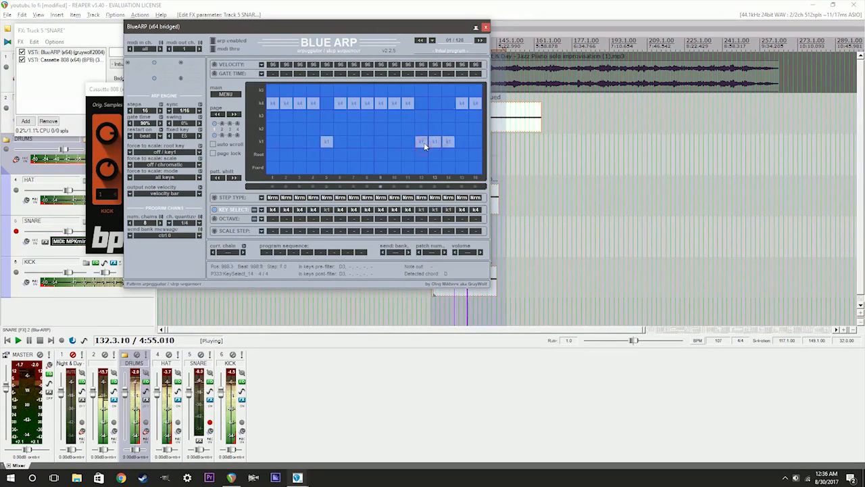
{"action": "left_click", "coordinate": [424, 102]}
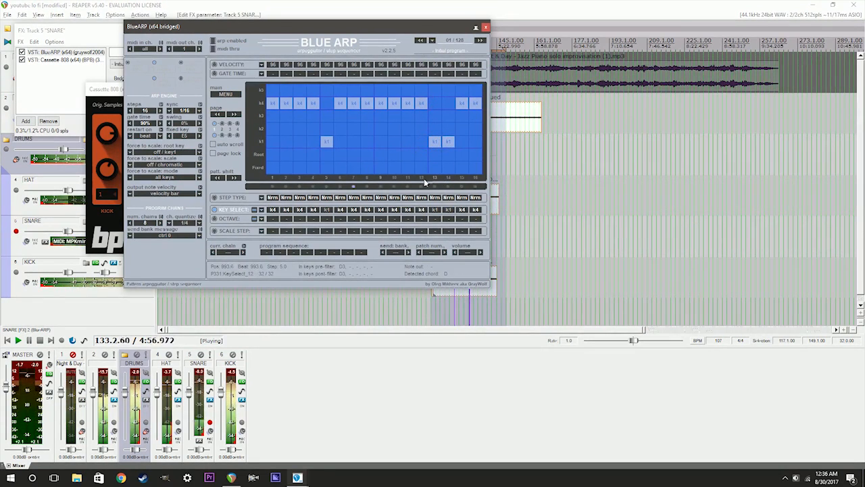
{"action": "left_click", "coordinate": [313, 142]}
{"action": "left_click", "coordinate": [422, 142]}
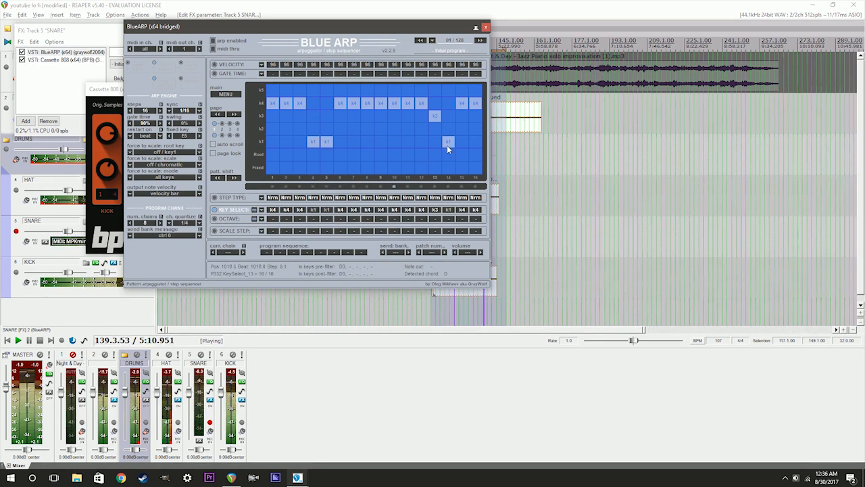
{"action": "left_click", "coordinate": [448, 116]}
{"action": "left_click", "coordinate": [462, 142]}
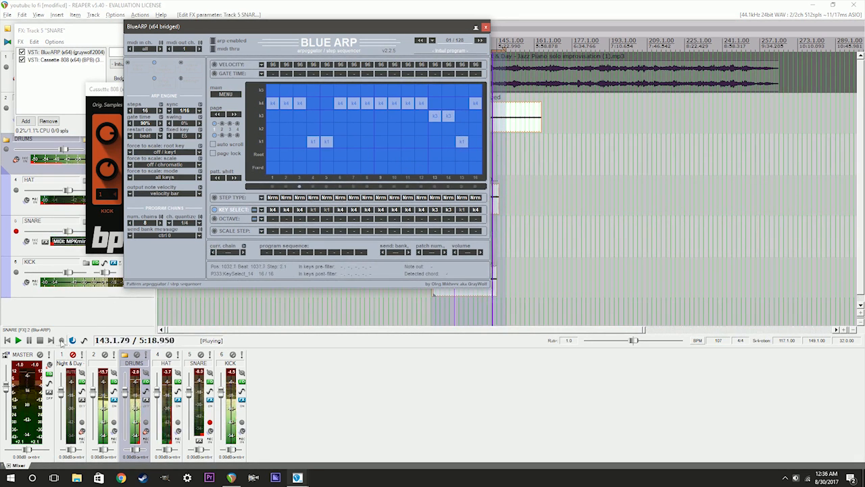
Step: Record the SNARE pattern from around bar 143 to about 145.4, keep the recorded take, and close the SNARE effect windows
{"action": "left_click", "coordinate": [62, 340]}
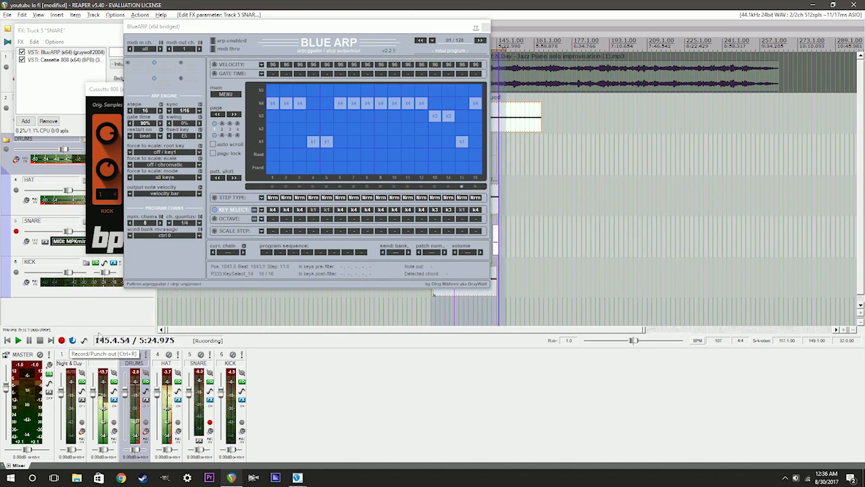
{"action": "key", "text": "space"}
{"action": "left_click", "coordinate": [392, 297]}
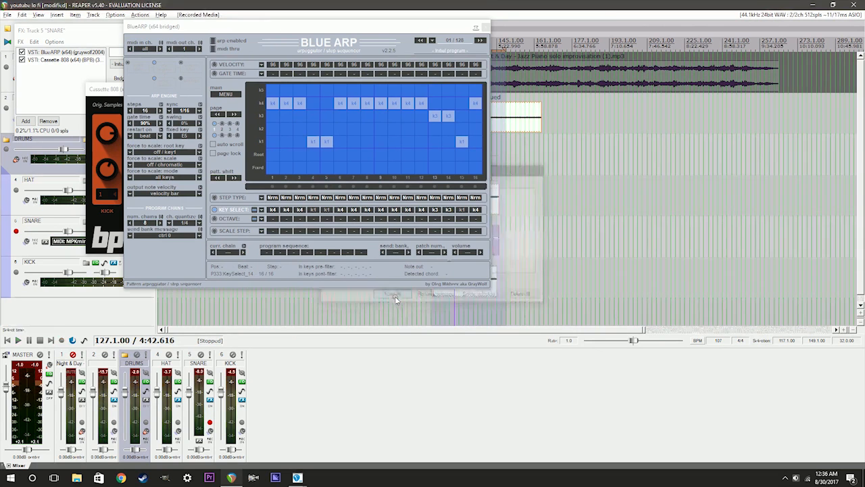
{"action": "left_click", "coordinate": [482, 25]}
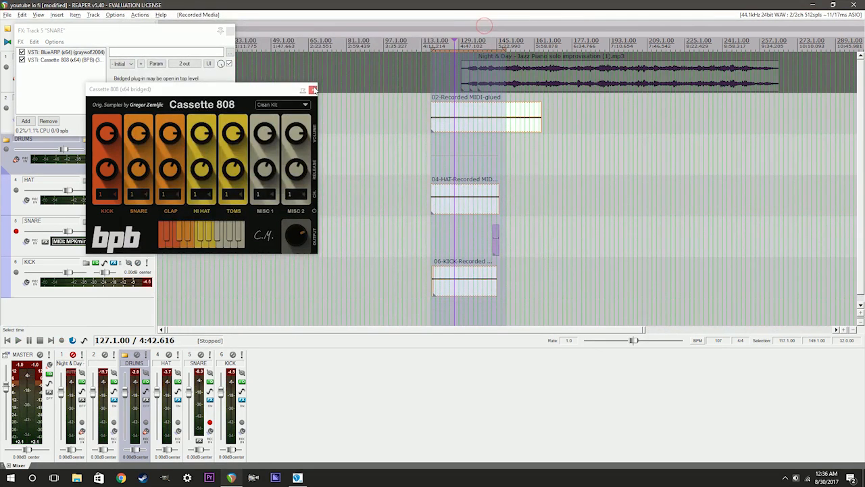
{"action": "left_click", "coordinate": [312, 89]}
{"action": "left_click", "coordinate": [230, 30]}
Step: Split the newly recorded SNARE clip at 145.1.00
{"action": "scroll", "coordinate": [497, 234], "scroll_direction": "up", "scroll_amount": 5}
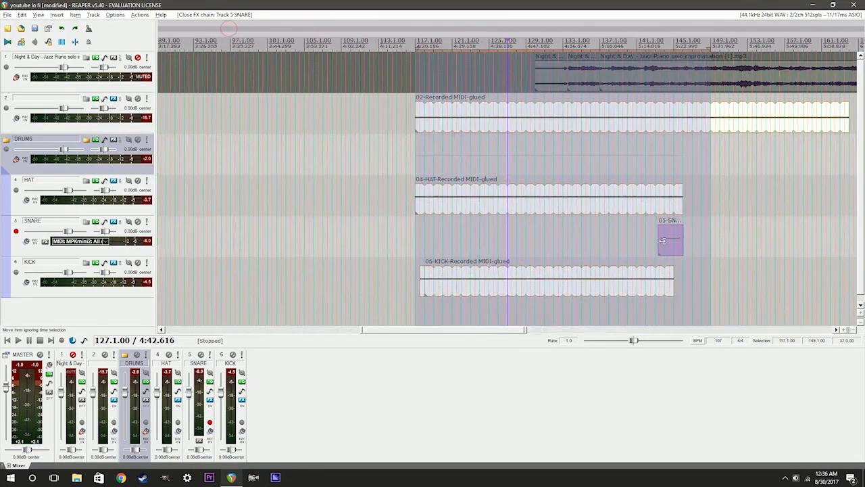
{"action": "left_click", "coordinate": [663, 240]}
{"action": "key", "text": "s"}
{"action": "left_click", "coordinate": [674, 244]}
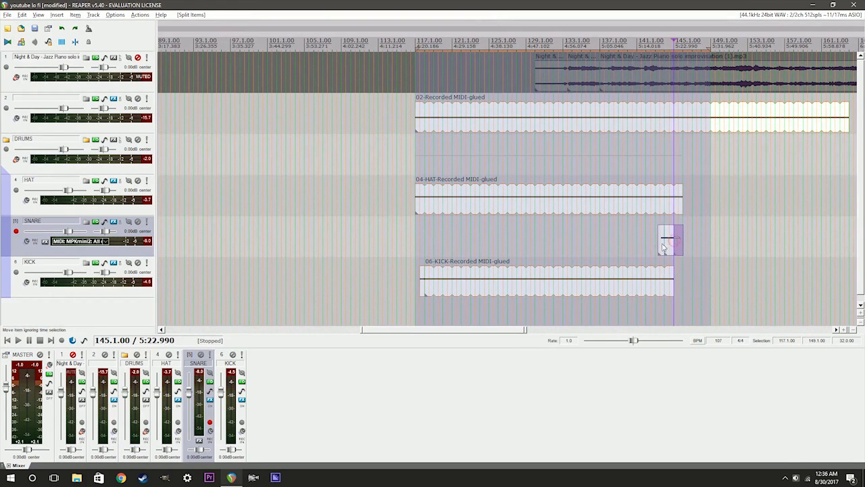
Step: Glue the SNARE clip portion before 145.1.00 and extend its loop backward to about bar 118
{"action": "left_click", "coordinate": [663, 249]}
{"action": "right_click", "coordinate": [671, 249]}
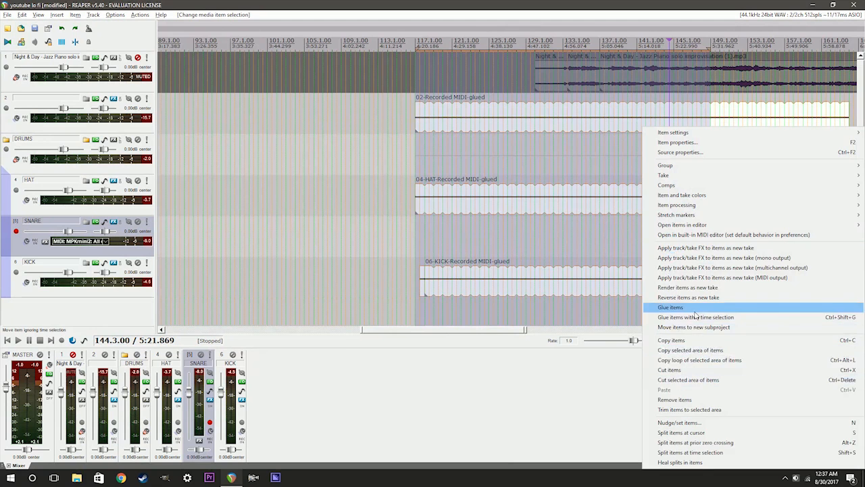
{"action": "left_click", "coordinate": [683, 317]}
{"action": "left_click_drag", "start_coordinate": [666, 237], "coordinate": [526, 238]}
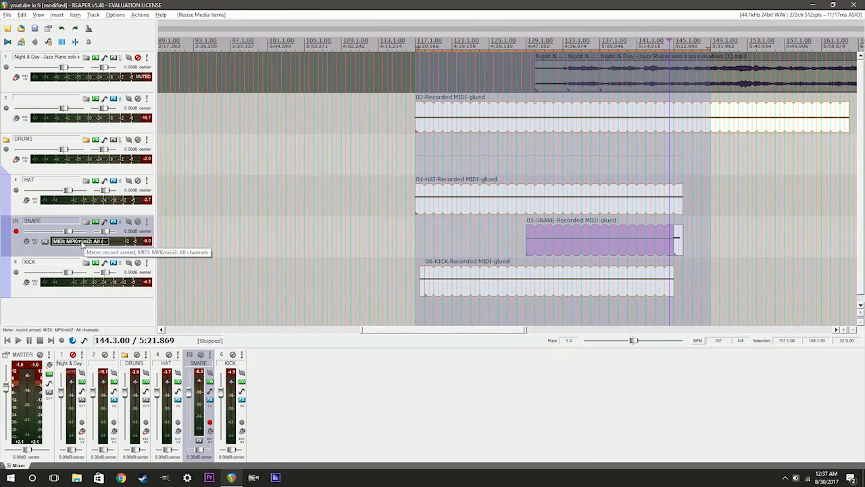
{"action": "left_click_drag", "start_coordinate": [525, 239], "coordinate": [423, 226]}
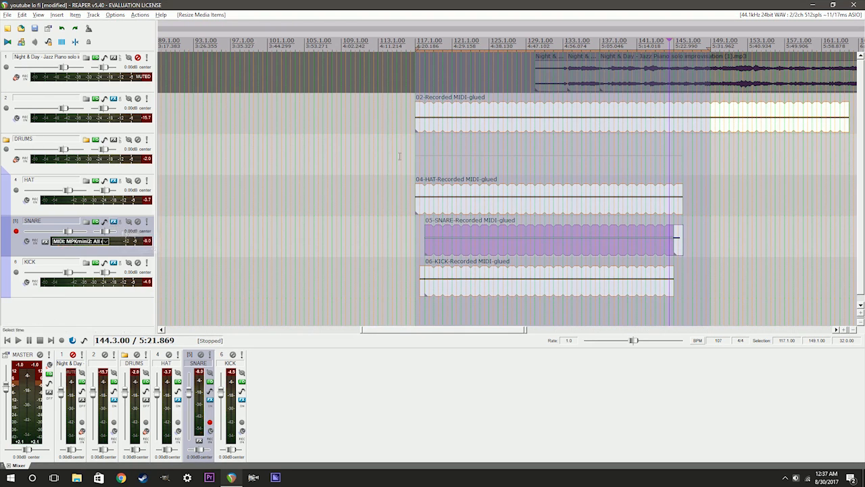
Step: Demonstrate muting the DRUMS folder, soloing SNARE within it, and muting HAT alone, restoring every track
{"action": "double_click", "coordinate": [138, 141]}
{"action": "left_click", "coordinate": [138, 139]}
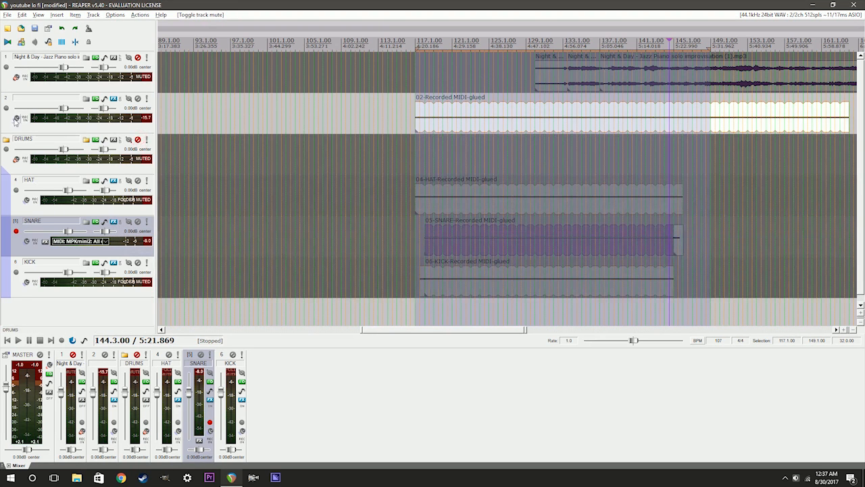
{"action": "left_click", "coordinate": [147, 221]}
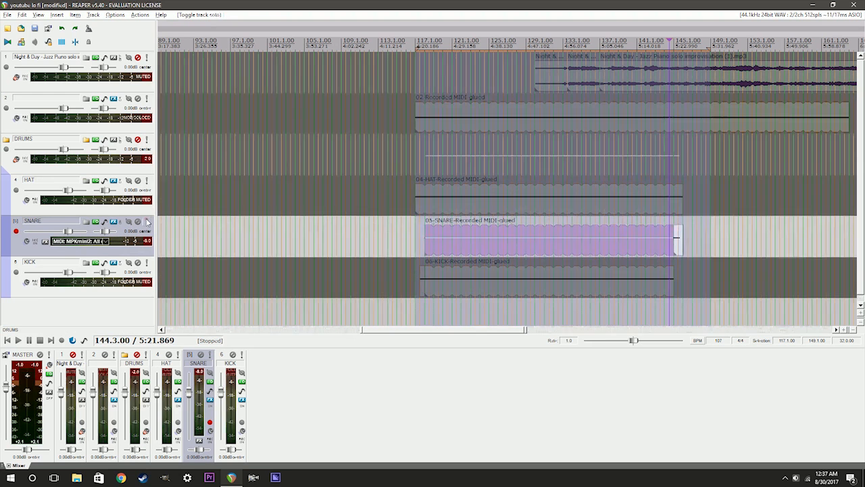
{"action": "left_click", "coordinate": [147, 221]}
{"action": "left_click", "coordinate": [137, 140]}
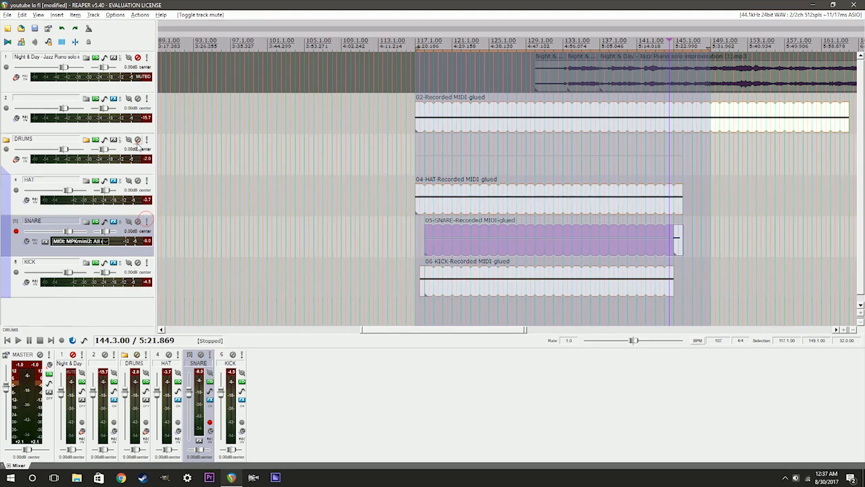
{"action": "left_click", "coordinate": [138, 180]}
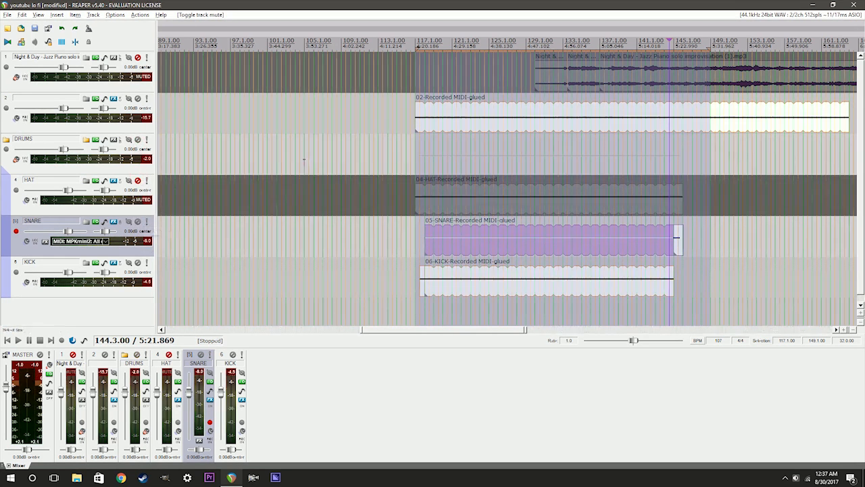
{"action": "left_click", "coordinate": [138, 181]}
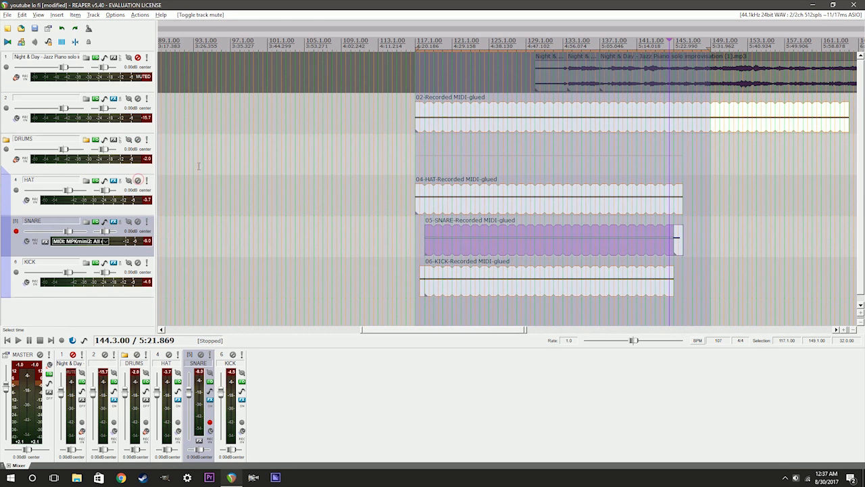
{"action": "right_click", "coordinate": [19, 296]}
{"action": "left_click", "coordinate": [92, 313]}
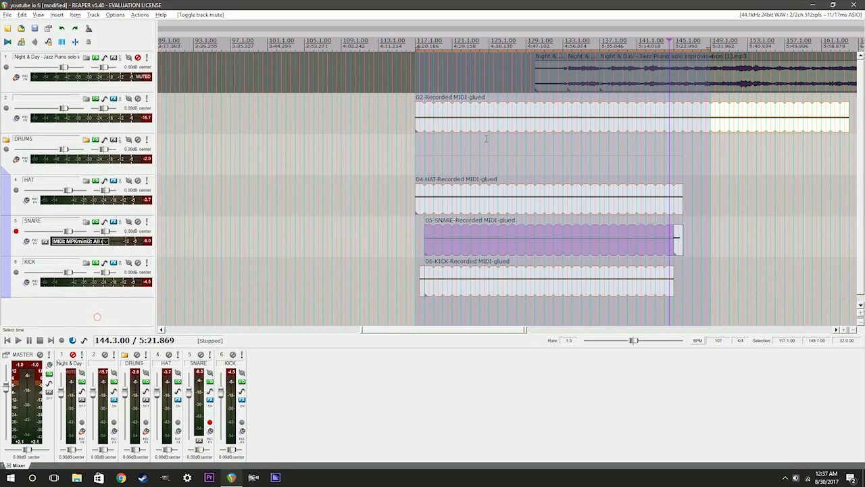
{"action": "left_click", "coordinate": [97, 317]}
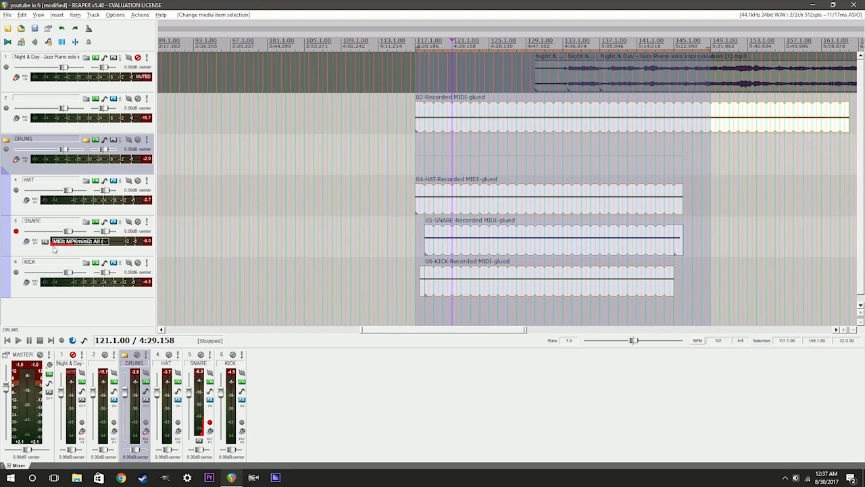
Step: Toggle BlueARP's bypass on SNARE, close its effect windows, and play the drum loops with the melody from 121.1.00
{"action": "left_click", "coordinate": [113, 221]}
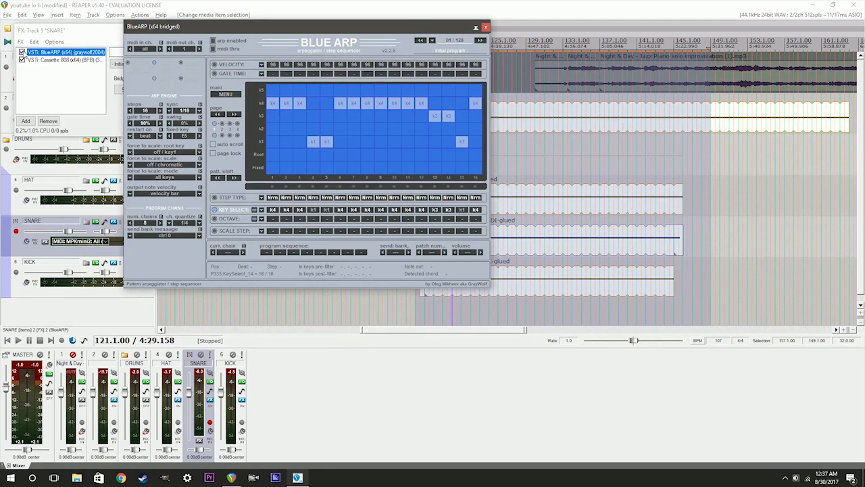
{"action": "left_click", "coordinate": [23, 52]}
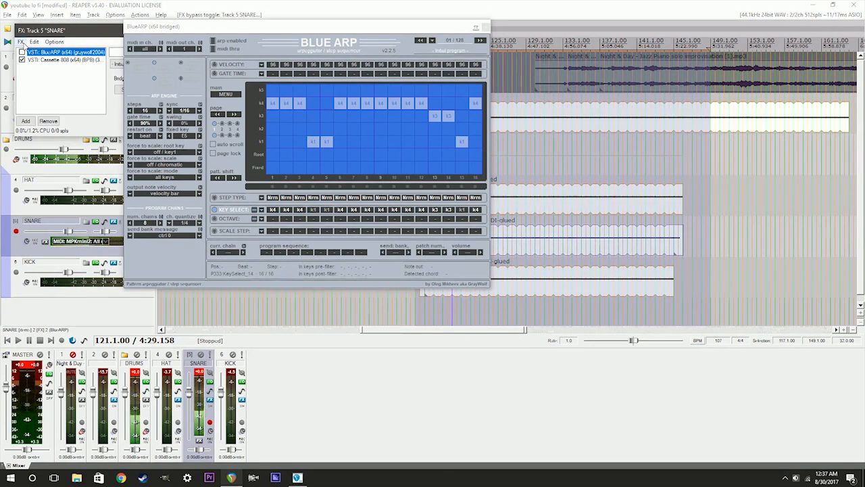
{"action": "left_click", "coordinate": [486, 27]}
{"action": "left_click", "coordinate": [231, 30]}
{"action": "key", "text": "space"}
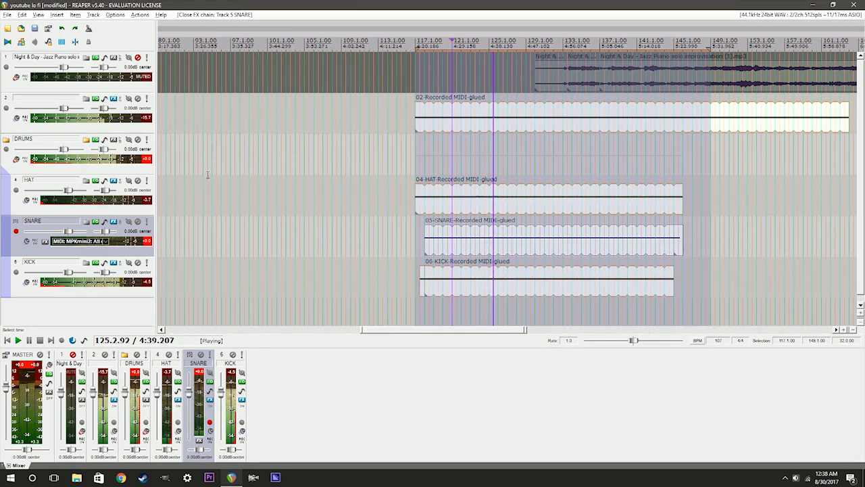
{"action": "key", "text": "space"}
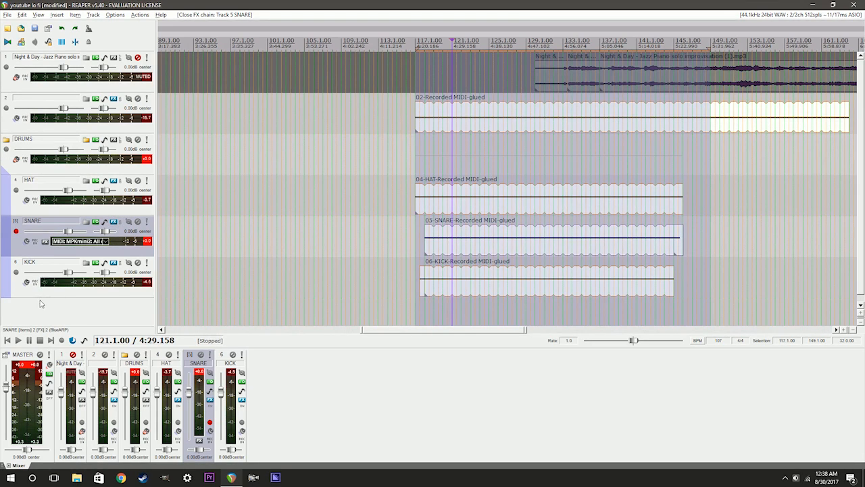
Step: Add the DD Filter (Dead Duck Software) plug-in to the KICK effects chain
{"action": "left_click", "coordinate": [106, 263]}
{"action": "left_click", "coordinate": [847, 88]}
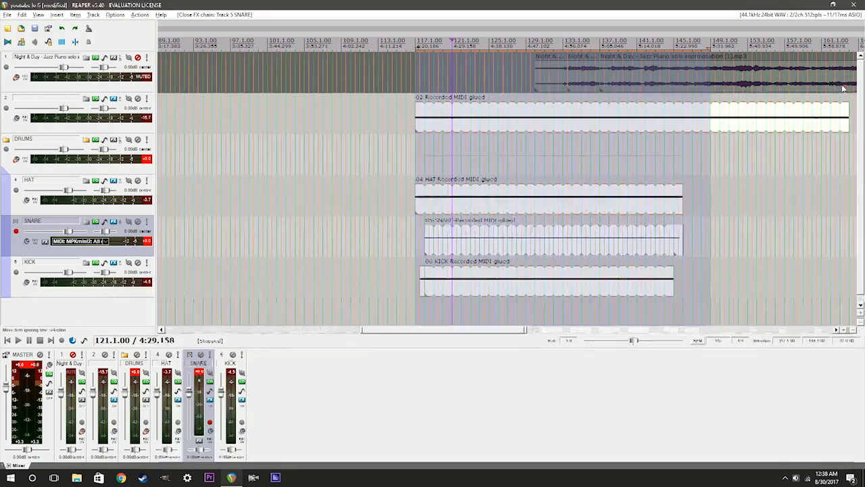
{"action": "left_click", "coordinate": [113, 263]}
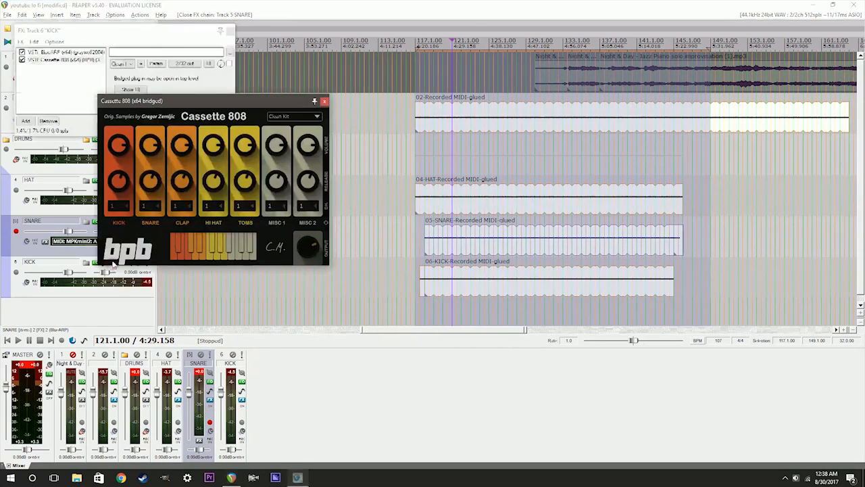
{"action": "left_click", "coordinate": [325, 102]}
{"action": "left_click", "coordinate": [25, 121]}
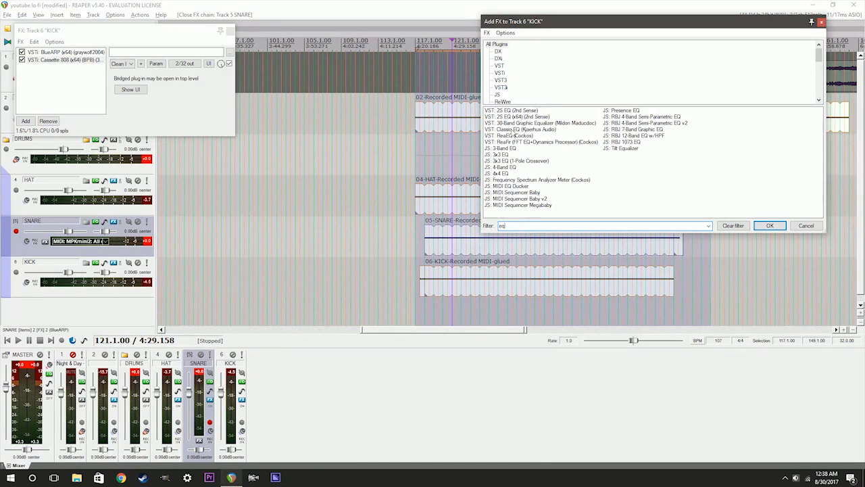
{"action": "type", "text": "dd"}
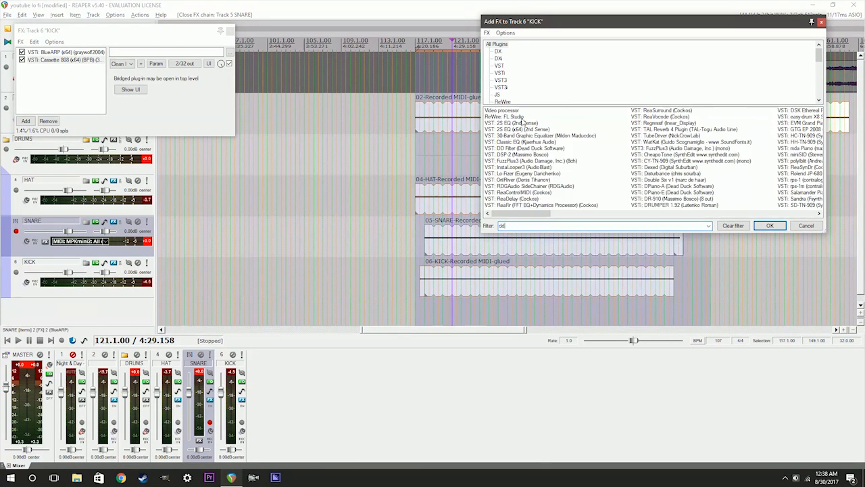
{"action": "left_click", "coordinate": [770, 225]}
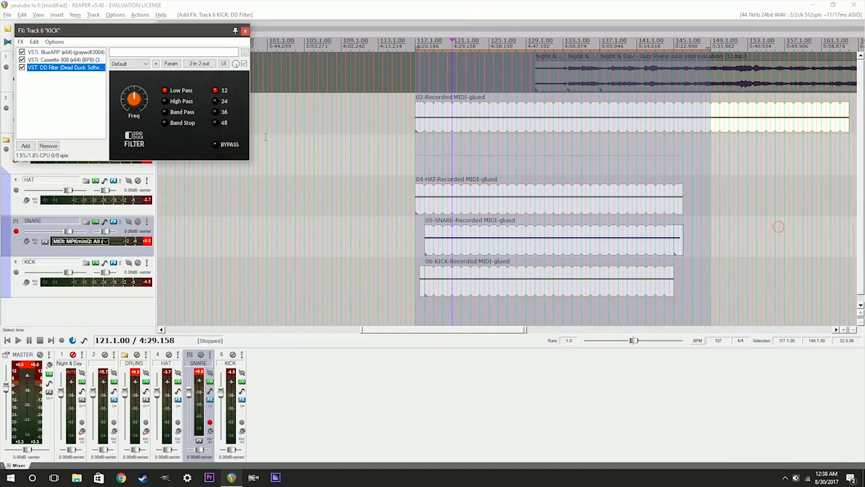
Step: Adjust the KICK DD Filter's low-pass frequency during playback from 121.1.00, soloing KICK to hear it, and release the solo
{"action": "key", "text": "space"}
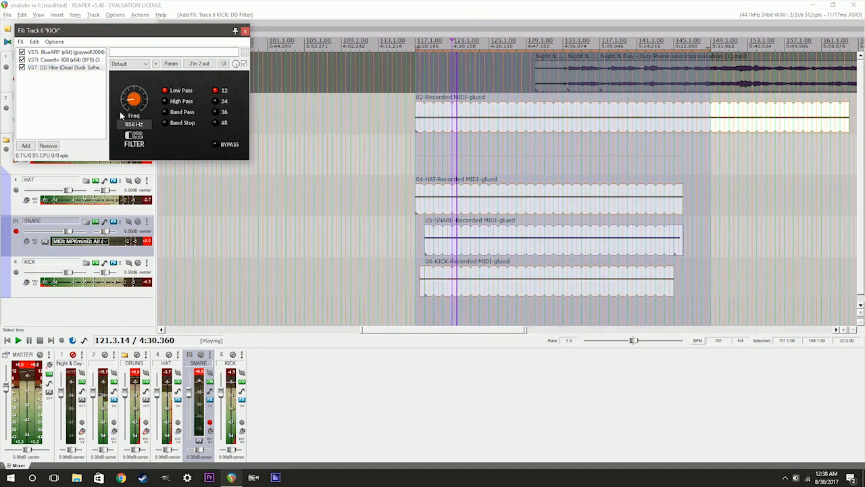
{"action": "left_click", "coordinate": [147, 262]}
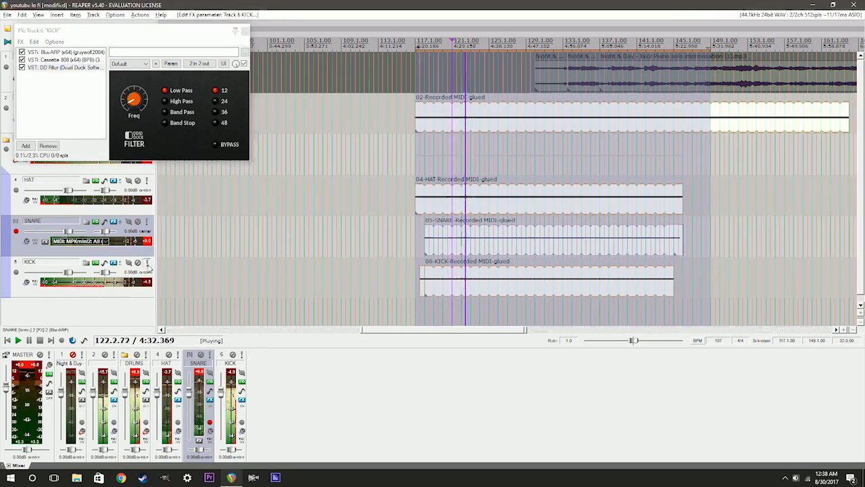
{"action": "mouse_move", "coordinate": [133, 96]}
{"action": "left_mouse_down"}
{"action": "mouse_move", "coordinate": [136, 111]}
{"action": "mouse_move", "coordinate": [138, 93]}
{"action": "left_mouse_up"}
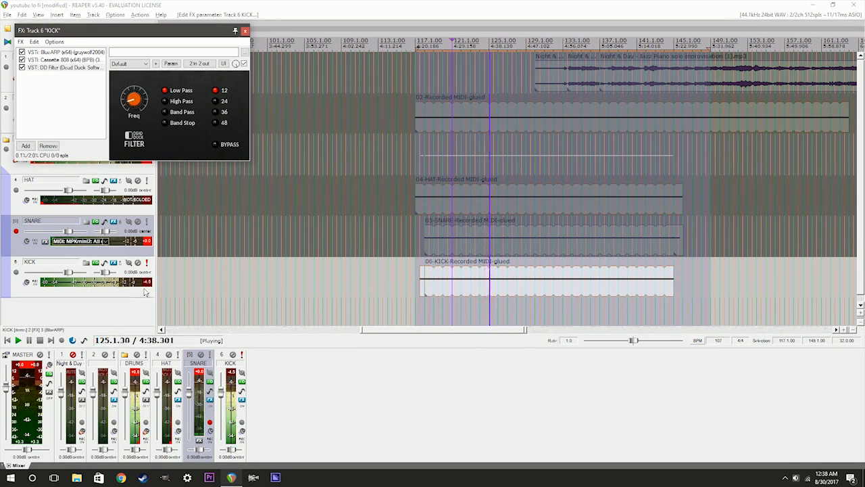
{"action": "key", "text": "space"}
{"action": "left_click", "coordinate": [146, 263]}
Step: Solo SNARE and turn off its record arming, and play it from 121.1.00 with its plug-in browser open
{"action": "left_click", "coordinate": [146, 221]}
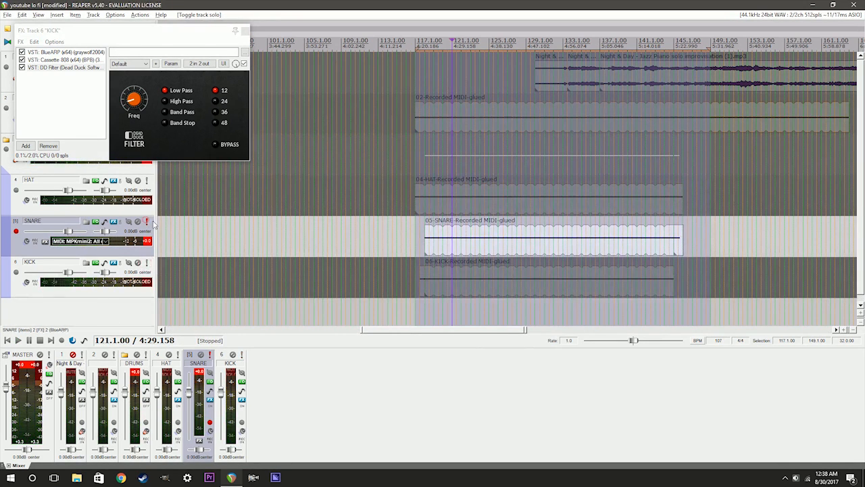
{"action": "left_click", "coordinate": [245, 31]}
{"action": "left_click", "coordinate": [114, 222]}
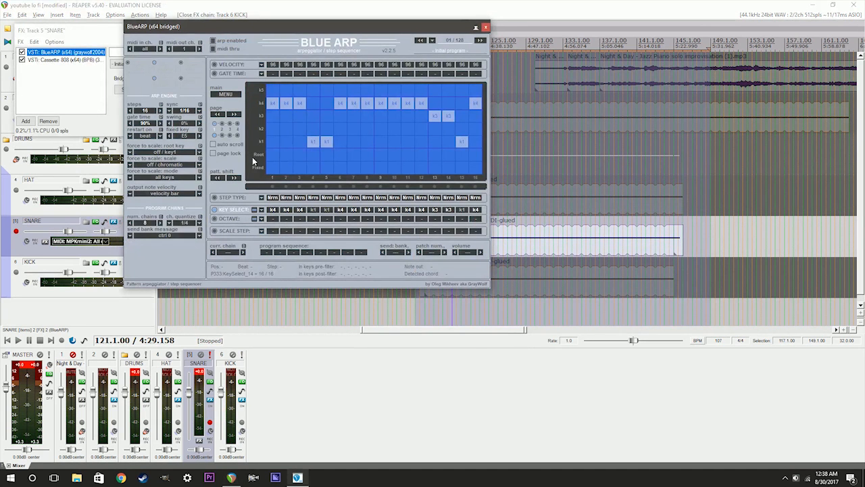
{"action": "left_click", "coordinate": [26, 121]}
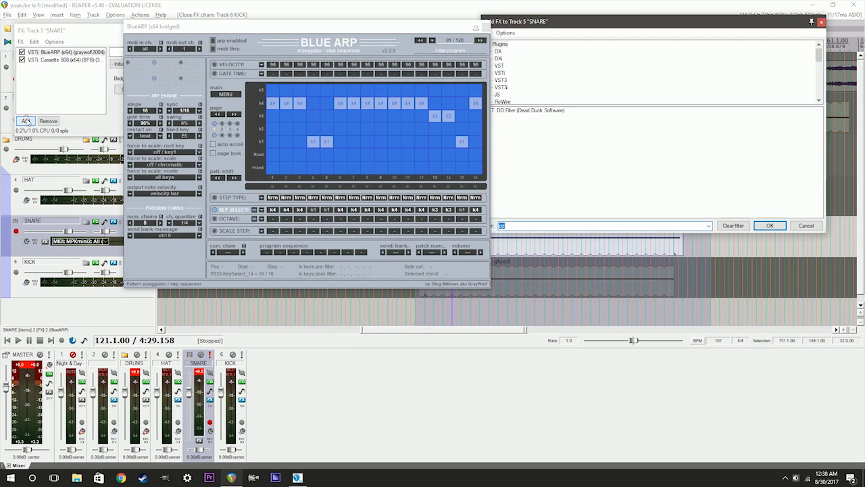
{"action": "left_click", "coordinate": [16, 232]}
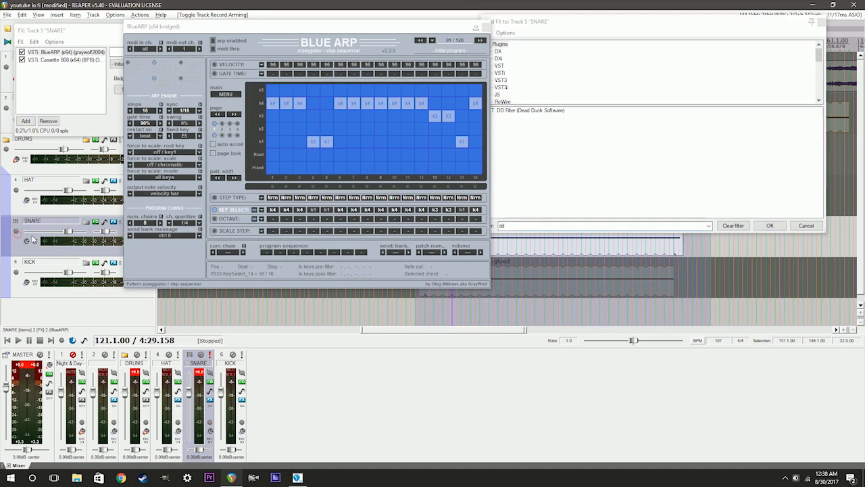
{"action": "key", "text": "space"}
{"action": "left_click", "coordinate": [486, 26]}
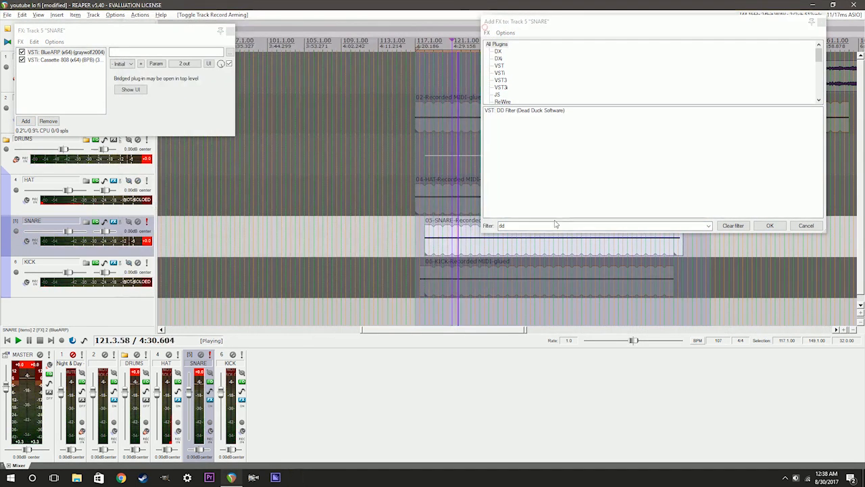
Step: Filter the plug-ins by "eq" and add the 30-Band Graphic Equalizer to the SNARE track
{"action": "type", "text": "eq"}
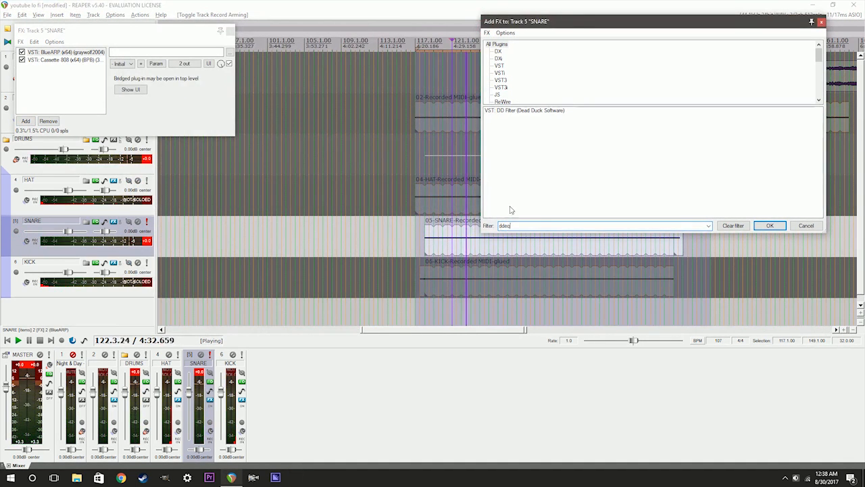
{"action": "double_click", "coordinate": [507, 226]}
{"action": "type", "text": "eq"}
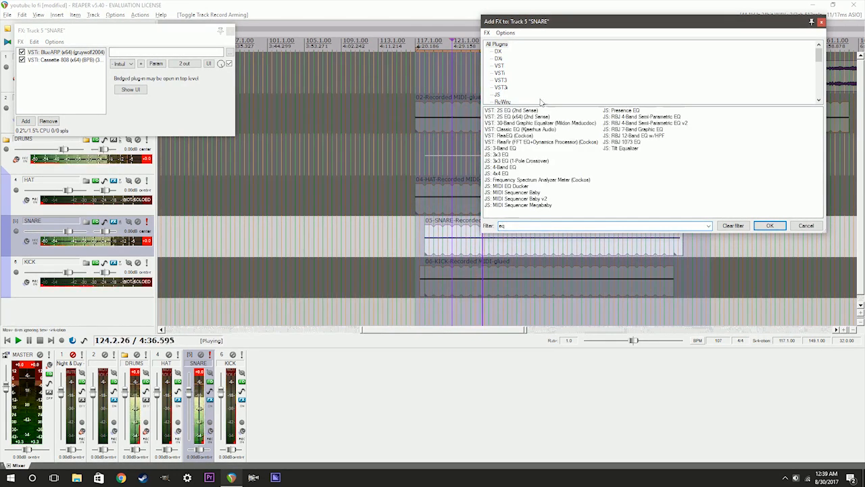
{"action": "left_click", "coordinate": [516, 124]}
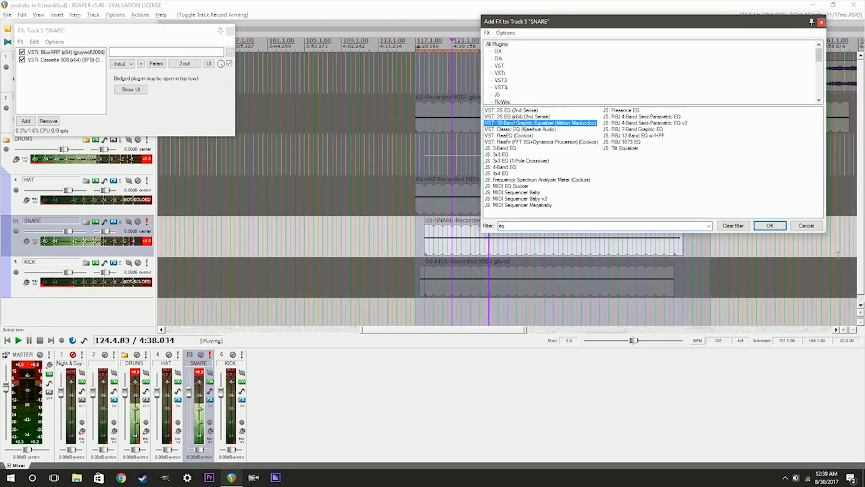
{"action": "left_click", "coordinate": [783, 227]}
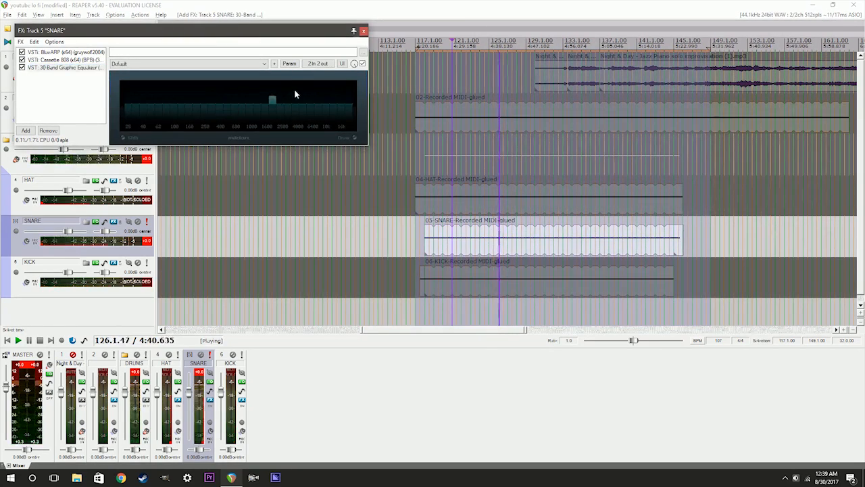
Step: Boost the SNARE equalizer bands from about 1.6 to 6.4 kHz and lower the SNARE volume to -9.25 dB during playback
{"action": "mouse_move", "coordinate": [272, 100]}
{"action": "left_mouse_down"}
{"action": "mouse_move", "coordinate": [316, 98]}
{"action": "mouse_move", "coordinate": [296, 86]}
{"action": "mouse_move", "coordinate": [290, 93]}
{"action": "mouse_move", "coordinate": [312, 96]}
{"action": "mouse_move", "coordinate": [293, 96]}
{"action": "mouse_move", "coordinate": [317, 97]}
{"action": "left_mouse_up"}
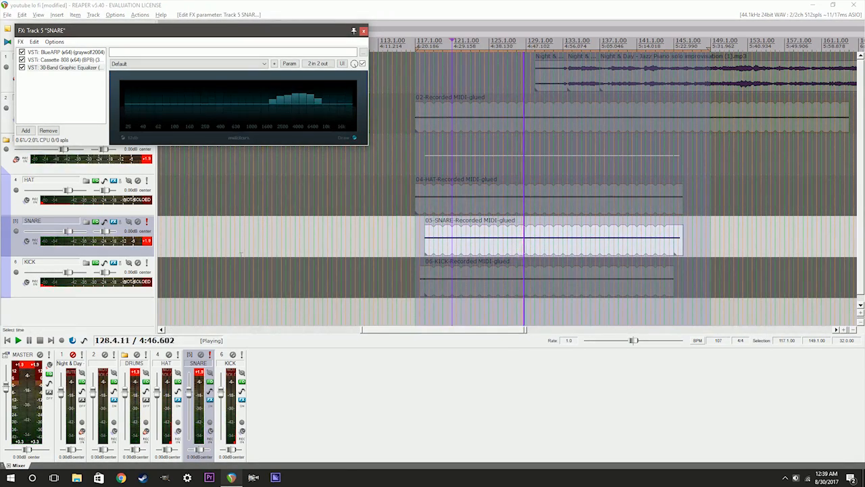
{"action": "left_click_drag", "start_coordinate": [192, 397], "coordinate": [192, 405]}
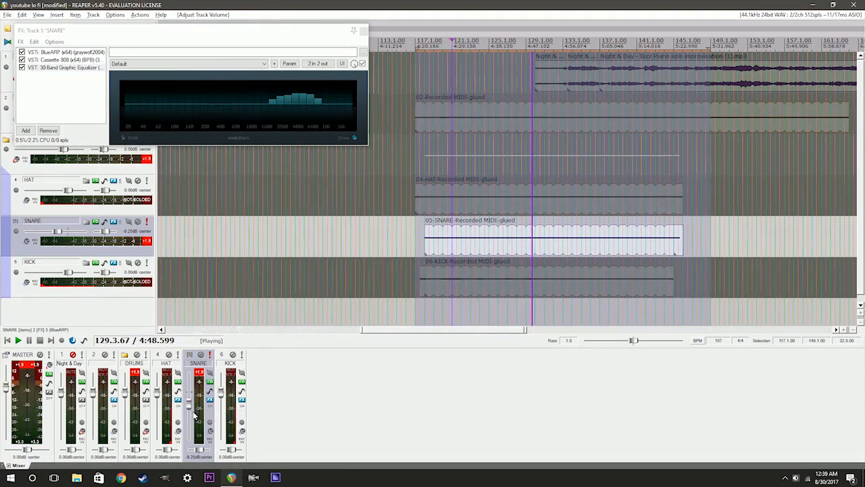
{"action": "key", "text": "space"}
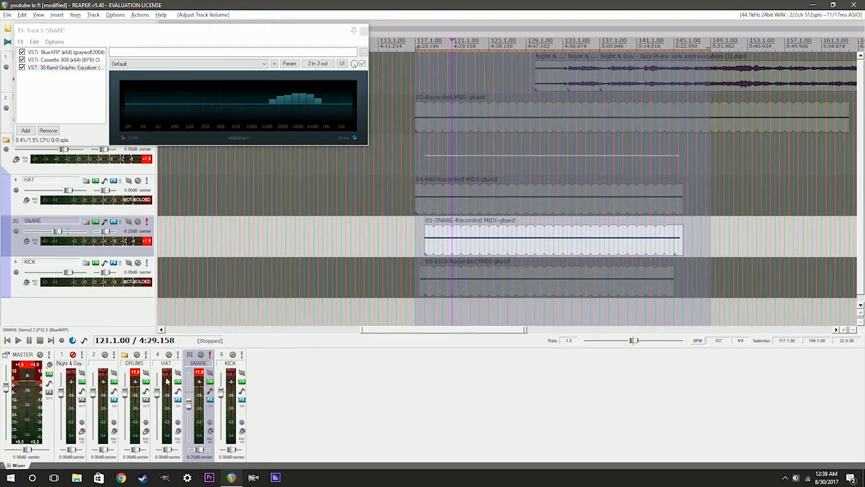
Step: Release the SNARE solo, play the mix with the effects window closed, and lower the HAT volume to -9.25 dB
{"action": "left_click", "coordinate": [146, 222]}
{"action": "key", "text": "space"}
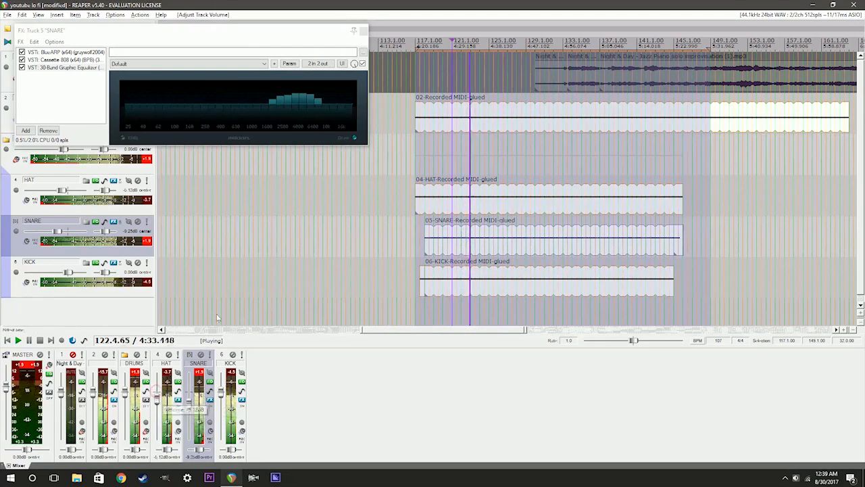
{"action": "left_click", "coordinate": [363, 30]}
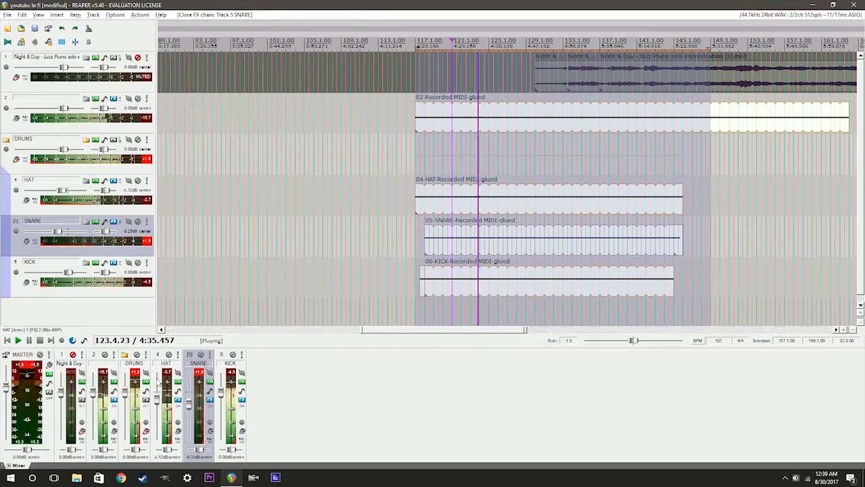
{"action": "left_click_drag", "start_coordinate": [157, 397], "coordinate": [157, 405]}
{"action": "key", "text": "space"}
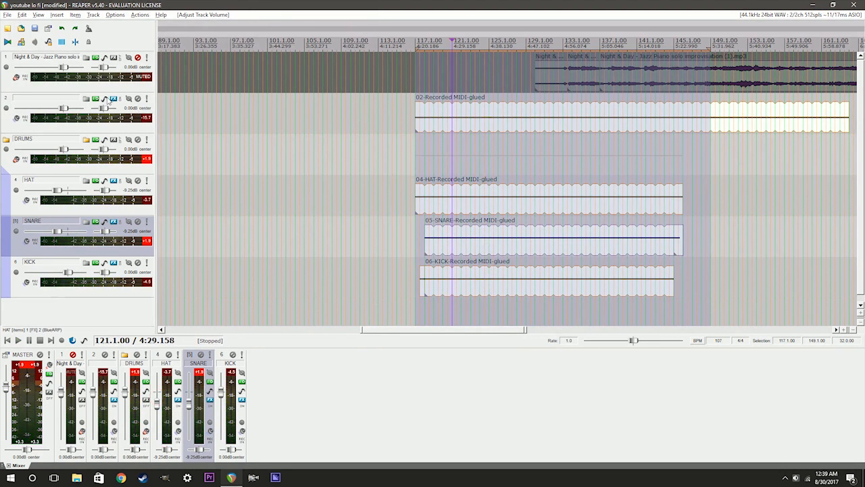
Step: Add the 30-Band Graphic Equalizer after Disturbance in track 2's effects chain and move its window clear of the track controls
{"action": "left_click", "coordinate": [113, 99]}
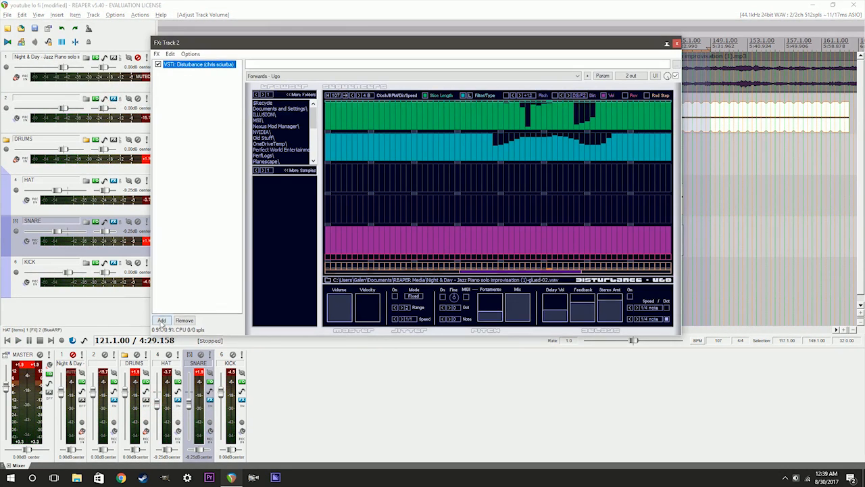
{"action": "left_click", "coordinate": [161, 321]}
{"action": "left_click_drag", "start_coordinate": [612, 48], "coordinate": [390, 40]}
{"action": "left_click", "coordinate": [522, 123]}
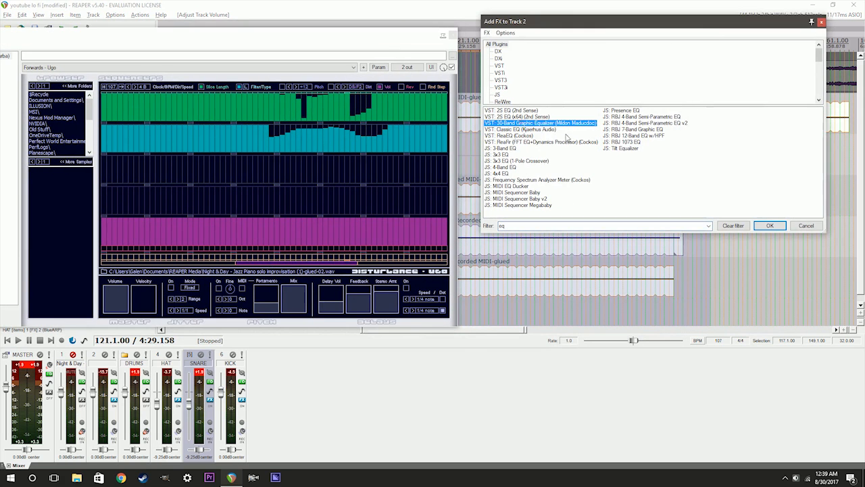
{"action": "left_click", "coordinate": [779, 227]}
{"action": "left_click_drag", "start_coordinate": [225, 38], "coordinate": [269, 46]}
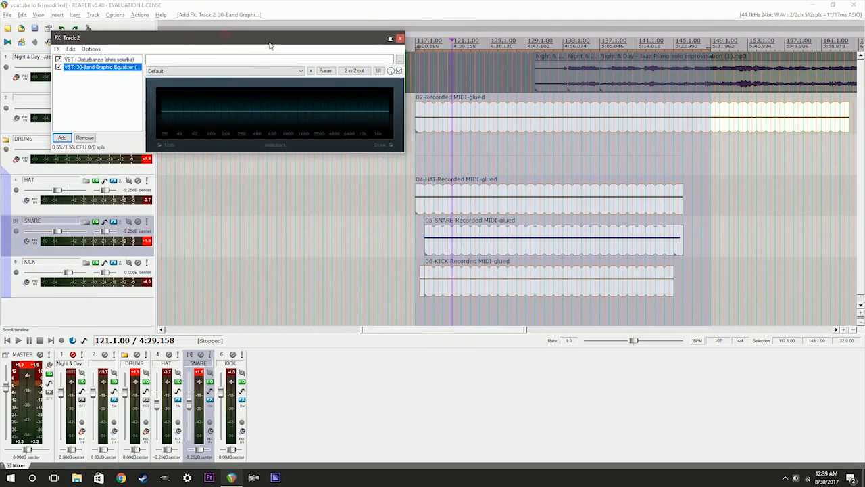
{"action": "left_click_drag", "start_coordinate": [191, 38], "coordinate": [362, 71]}
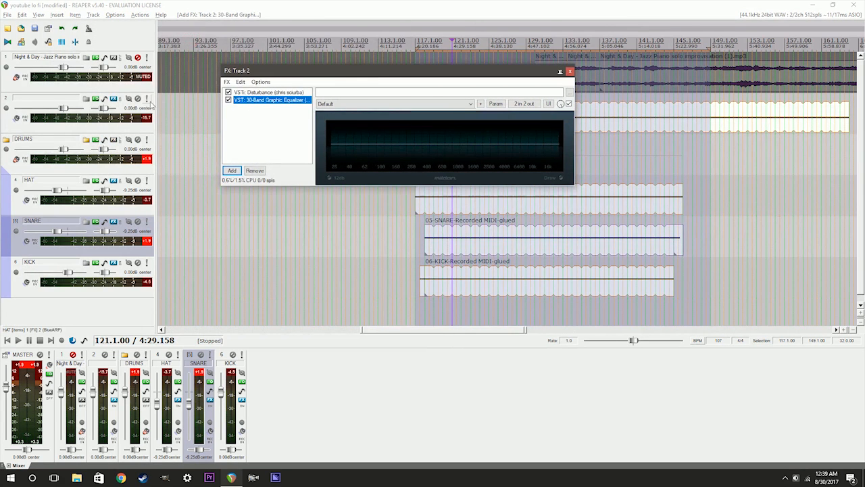
Step: Solo track 2 and, during playback, draw an equalizer curve that boosts around 1 kHz and cuts the lows and highs
{"action": "left_click", "coordinate": [147, 98]}
{"action": "key", "text": "space"}
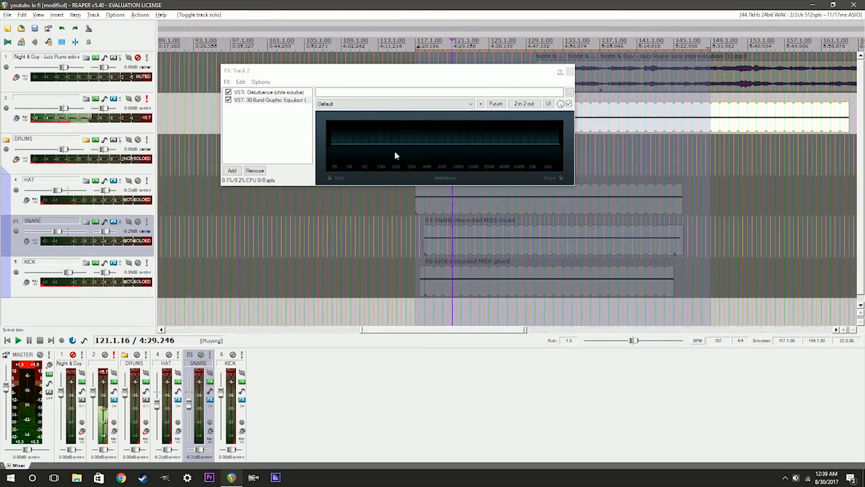
{"action": "left_click", "coordinate": [561, 177]}
{"action": "mouse_move", "coordinate": [324, 168]}
{"action": "left_mouse_down"}
{"action": "mouse_move", "coordinate": [332, 151]}
{"action": "mouse_move", "coordinate": [396, 149]}
{"action": "mouse_move", "coordinate": [431, 136]}
{"action": "mouse_move", "coordinate": [361, 167]}
{"action": "mouse_move", "coordinate": [429, 142]}
{"action": "mouse_move", "coordinate": [539, 149]}
{"action": "mouse_move", "coordinate": [556, 160]}
{"action": "left_mouse_up"}
{"action": "key", "text": "space"}
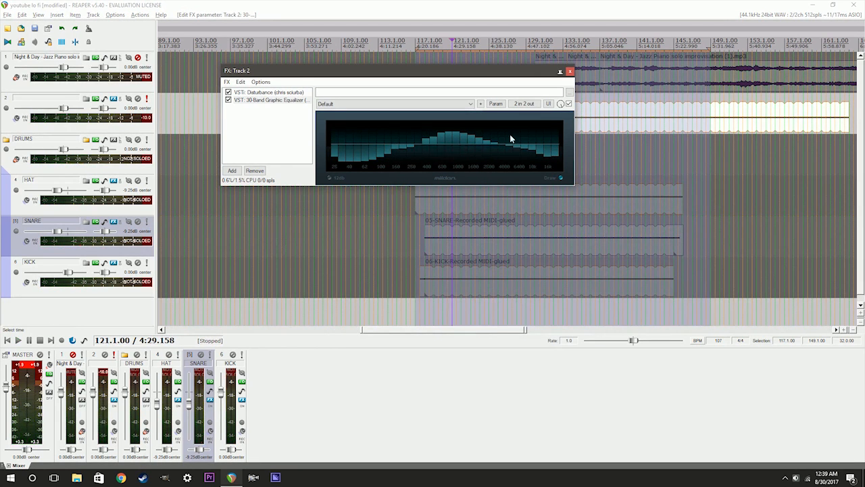
Step: Close track 2's effects window and release its solo while playing the full mix from 121.1.00
{"action": "left_click", "coordinate": [570, 71]}
{"action": "key", "text": "space"}
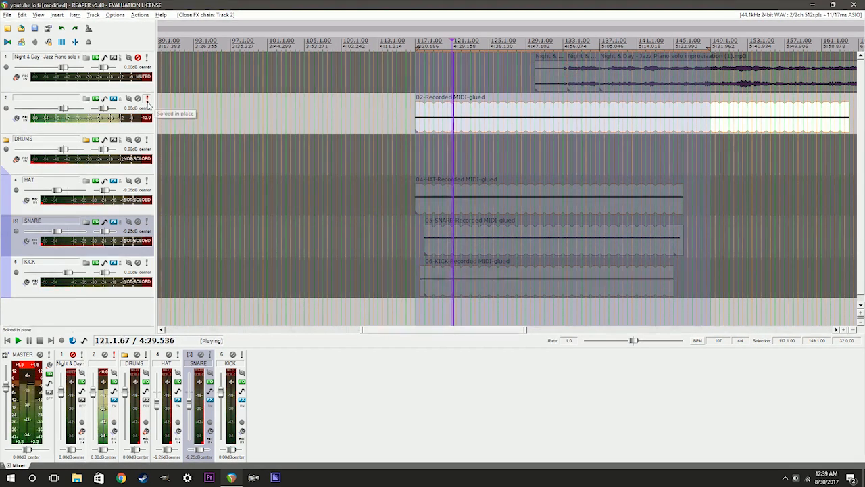
{"action": "left_click", "coordinate": [146, 99]}
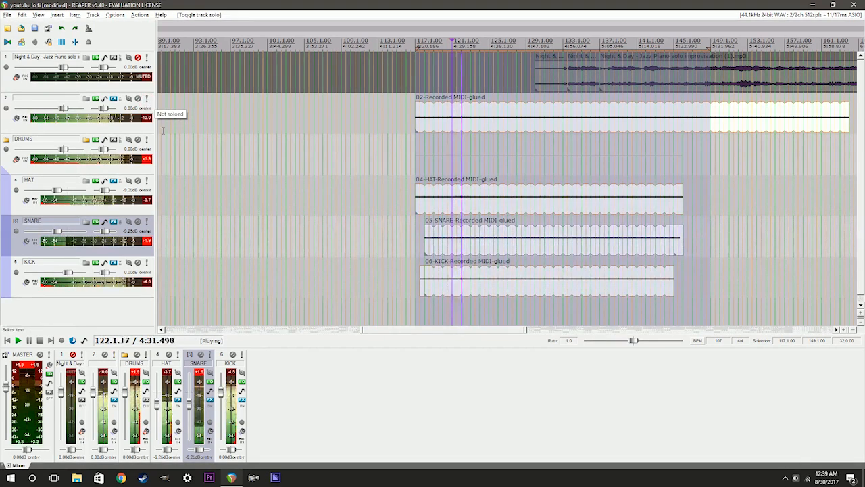
{"action": "key", "text": "space"}
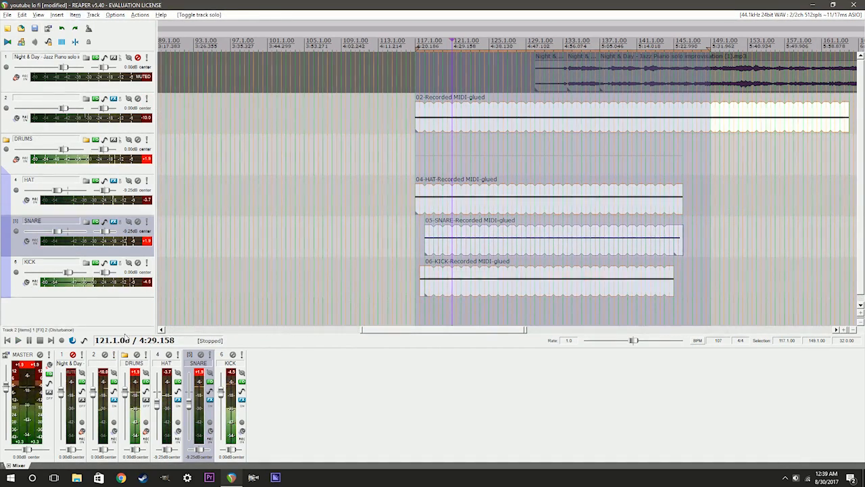
Step: Insert a new track between track 2 and DRUMS and name it vinyl
{"action": "right_click", "coordinate": [27, 304]}
{"action": "left_click", "coordinate": [60, 313]}
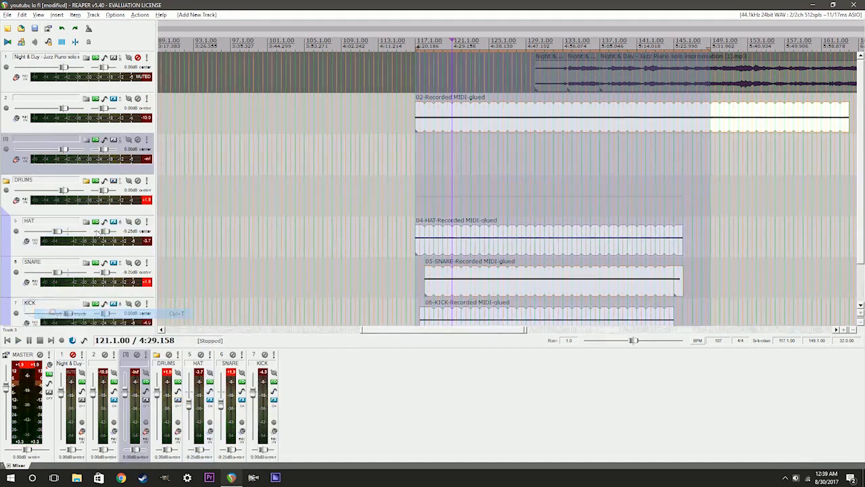
{"action": "double_click", "coordinate": [41, 138]}
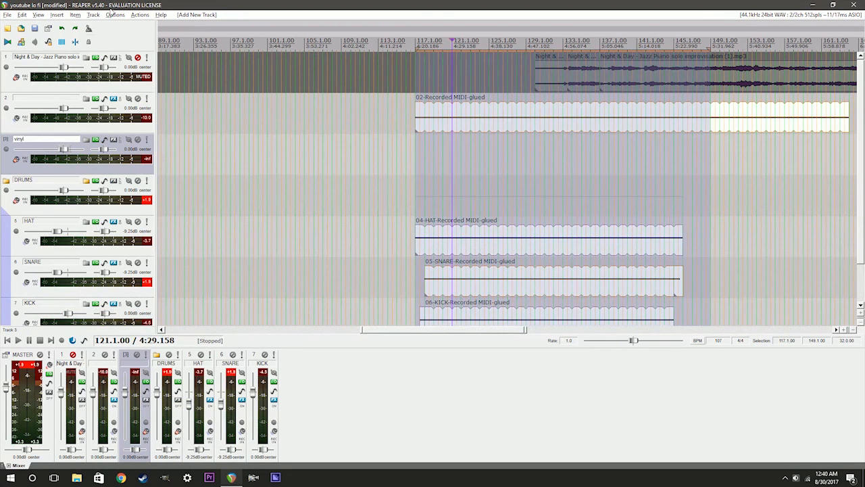
Step: Import VINYL 2 from the sfx folder of the Lo-Fi Hip Hop Drum Kit onto the vinyl track
{"action": "left_click", "coordinate": [57, 15]}
{"action": "left_click", "coordinate": [81, 23]}
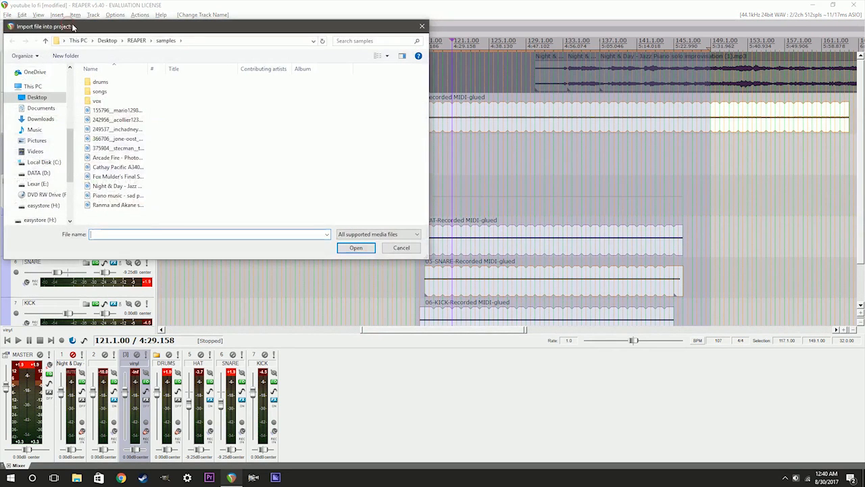
{"action": "double_click", "coordinate": [111, 83]}
{"action": "double_click", "coordinate": [124, 82]}
{"action": "left_click", "coordinate": [106, 111]}
{"action": "double_click", "coordinate": [107, 111]}
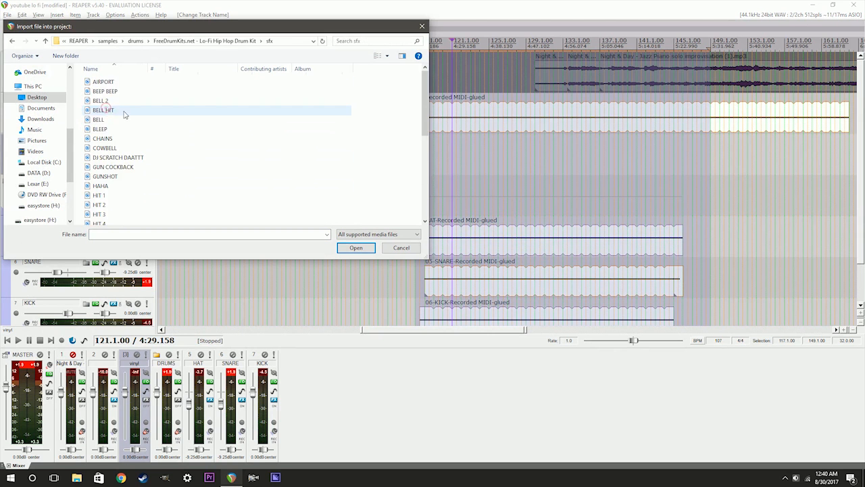
{"action": "scroll", "coordinate": [142, 142], "scroll_direction": "down", "scroll_amount": 5}
{"action": "left_click", "coordinate": [102, 210]}
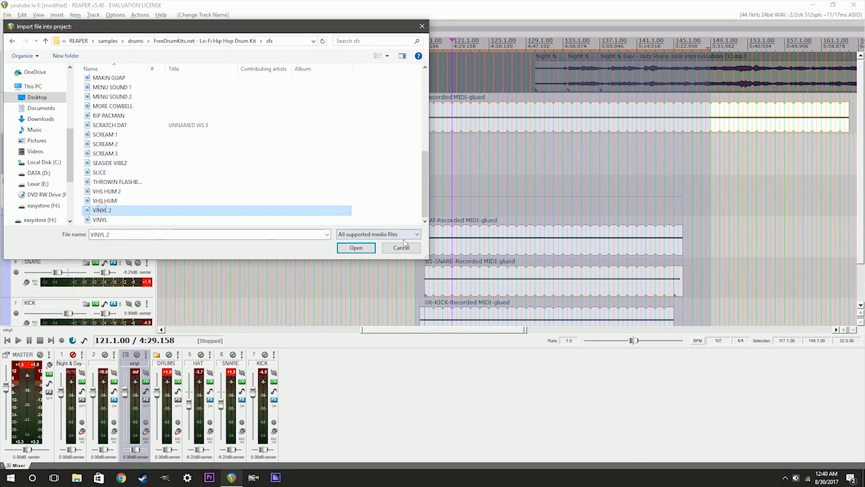
{"action": "left_click", "coordinate": [356, 247]}
Step: Move the VINYL 2 item to start at 25.1.00, loop it out to 199.1.00, and play it from 33.1.00
{"action": "scroll", "coordinate": [358, 247], "scroll_direction": "down", "scroll_amount": 5}
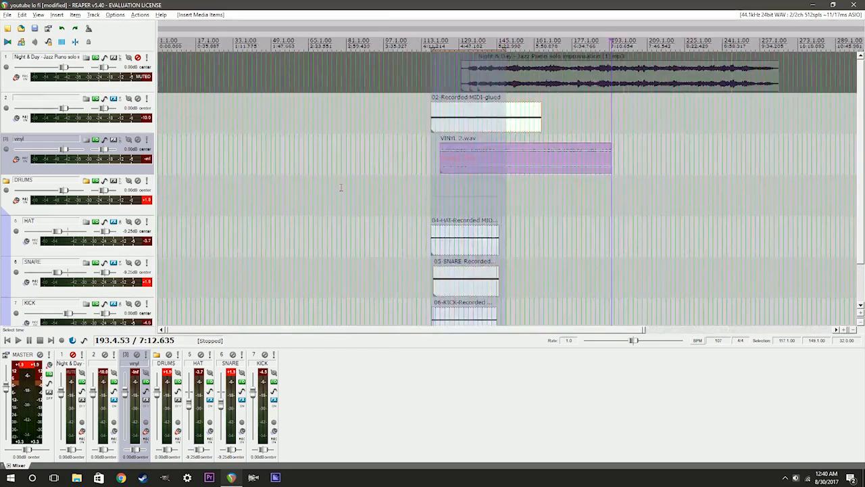
{"action": "left_click_drag", "start_coordinate": [284, 161], "coordinate": [194, 152]}
{"action": "left_click", "coordinate": [185, 148]}
{"action": "scroll", "coordinate": [204, 157], "scroll_direction": "up", "scroll_amount": 4}
{"action": "left_click_drag", "start_coordinate": [474, 166], "coordinate": [647, 167]}
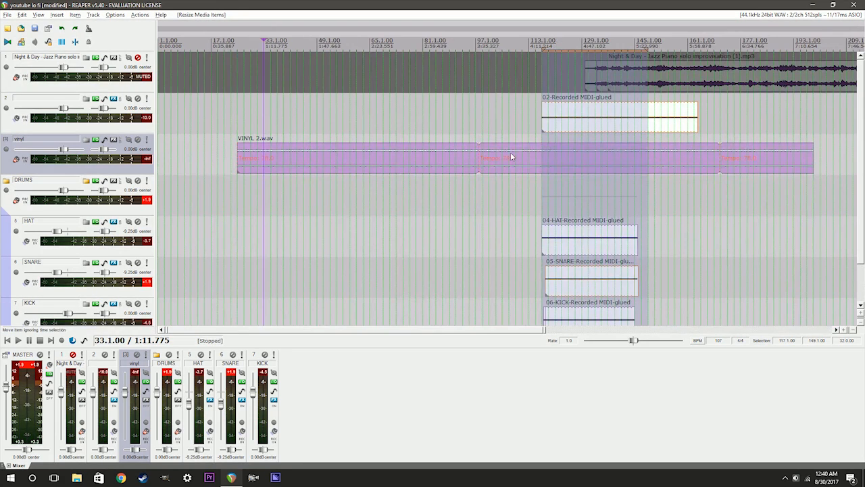
{"action": "key", "text": "space"}
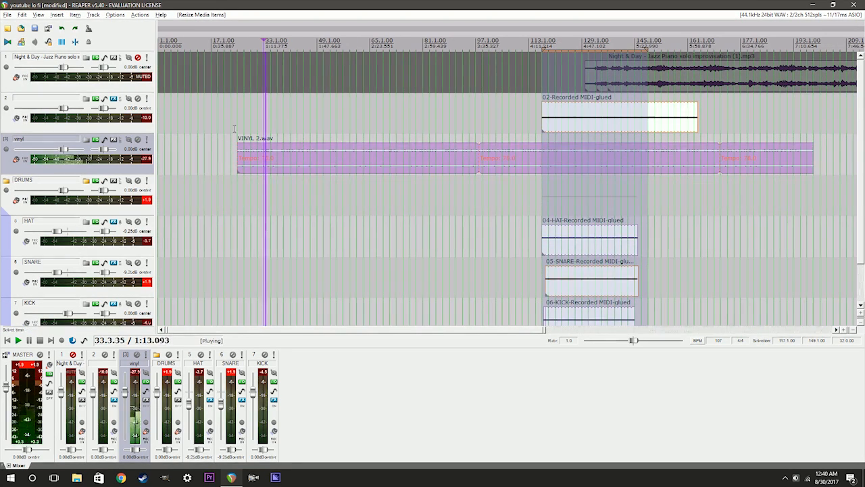
{"action": "key", "text": "space"}
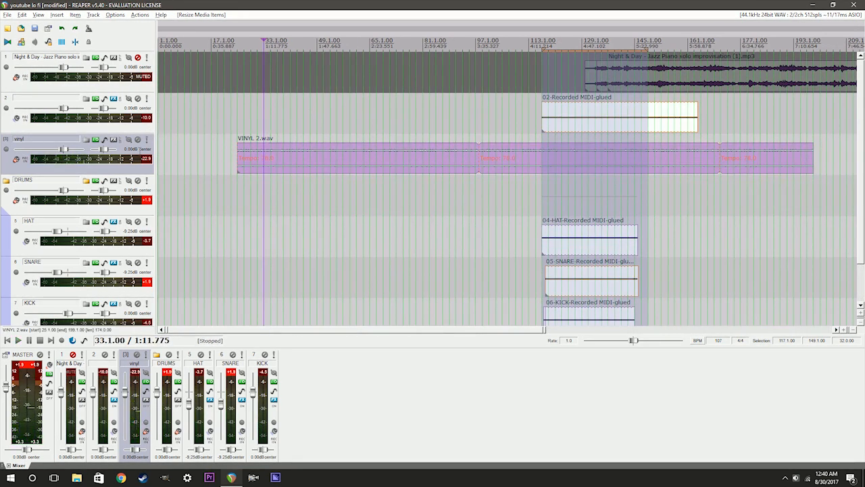
Step: Add a send from track 2 to the vinyl track, routing audio 1/2 to new receiving channels 3/4
{"action": "left_click", "coordinate": [114, 99]}
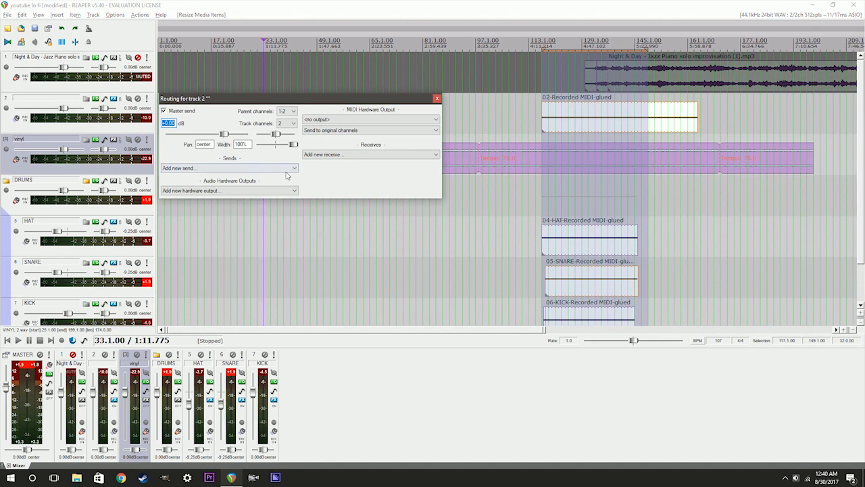
{"action": "left_click", "coordinate": [282, 168]}
{"action": "left_click", "coordinate": [267, 188]}
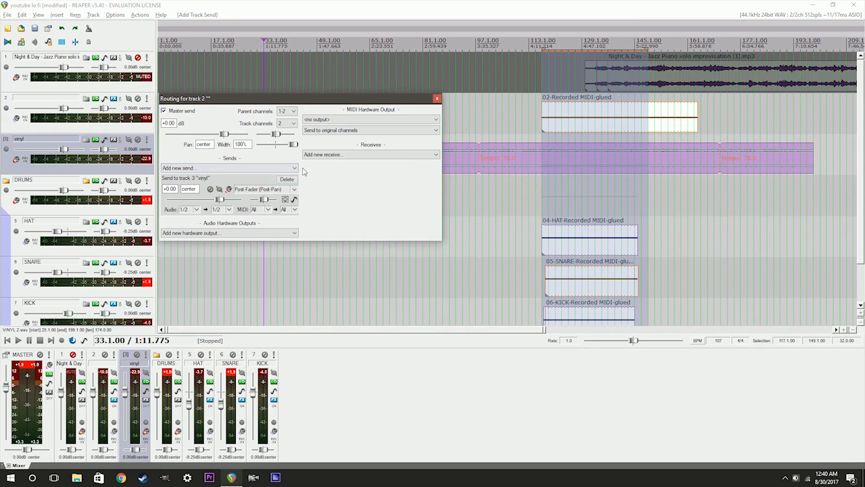
{"action": "left_click", "coordinate": [229, 210]}
{"action": "mouse_move", "coordinate": [270, 249]}
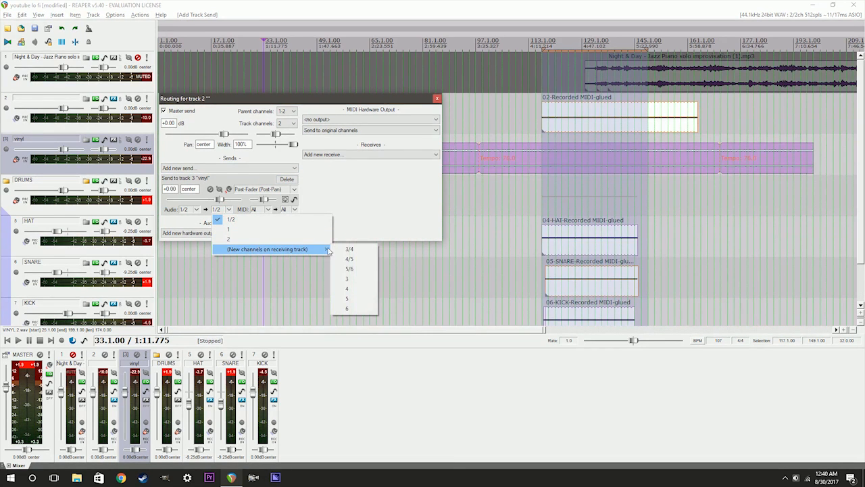
{"action": "left_click", "coordinate": [349, 250]}
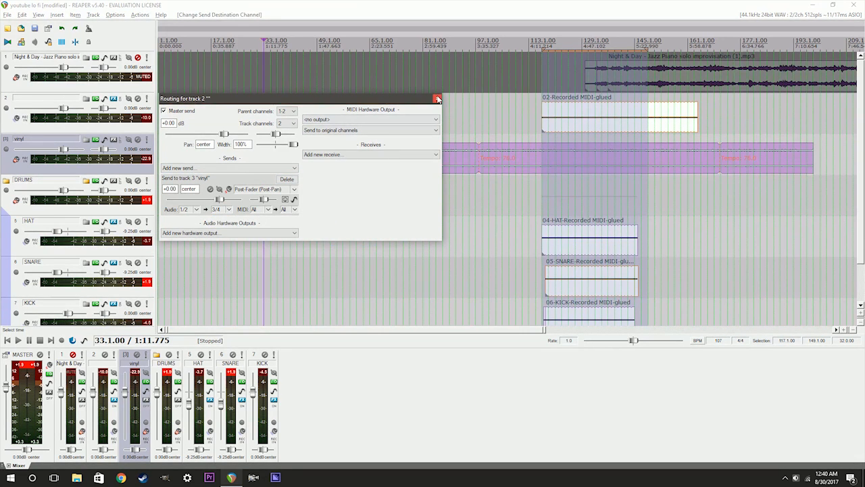
{"action": "left_click", "coordinate": [437, 99]}
Step: Play the full mix with the vinyl noise from 117.1.00
{"action": "left_click", "coordinate": [491, 136]}
{"action": "key", "text": "space"}
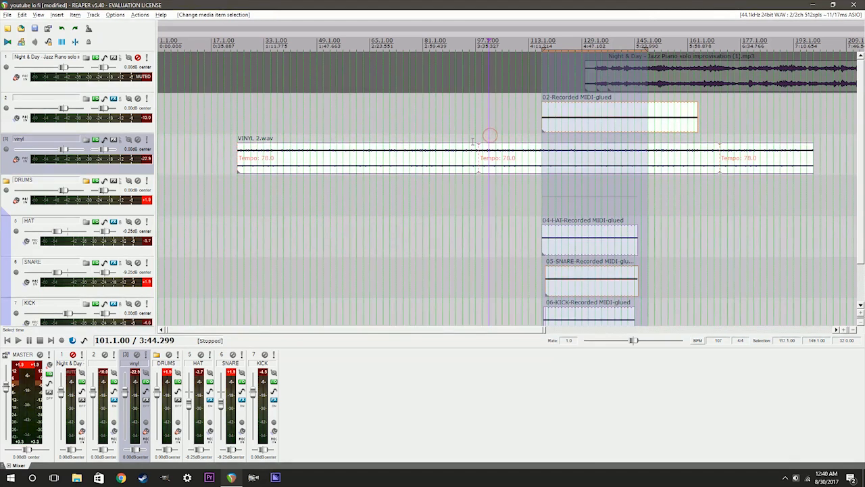
{"action": "left_click", "coordinate": [543, 139]}
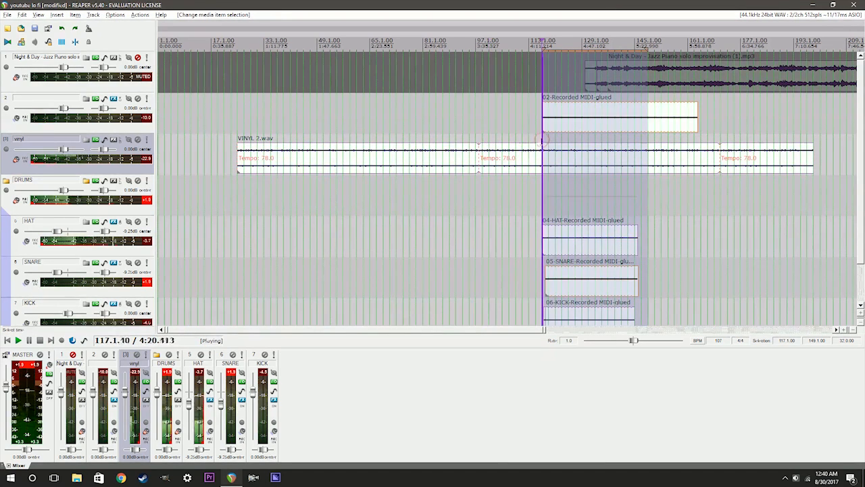
{"action": "key", "text": "space"}
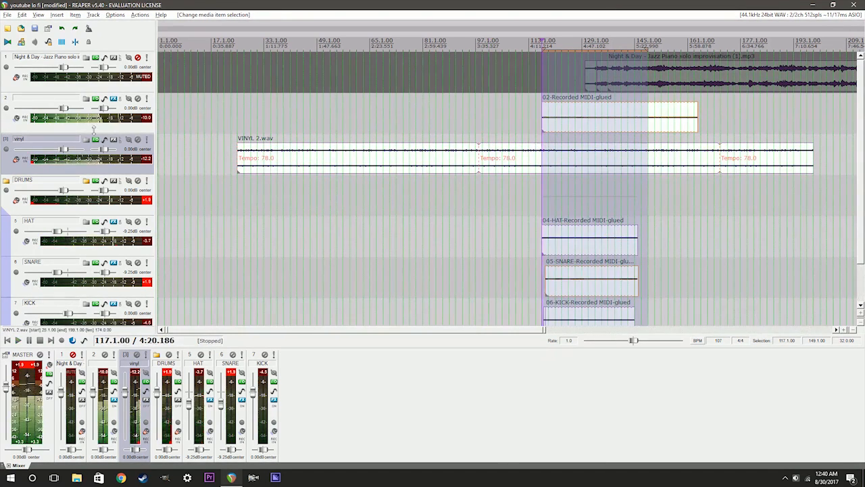
Step: Solo track 2 and vinyl, filter the plug-ins by "comp", and add ReaComp (Cockos) to the vinyl track
{"action": "left_click", "coordinate": [146, 98]}
{"action": "left_click", "coordinate": [146, 139]}
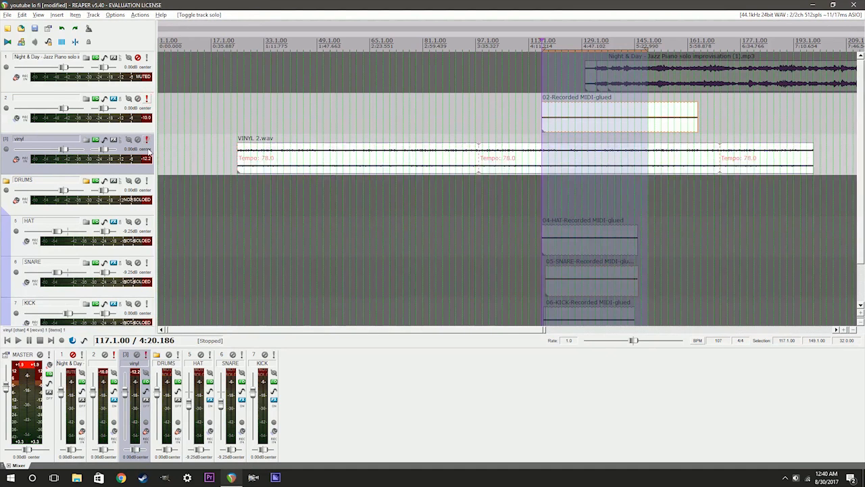
{"action": "left_click", "coordinate": [114, 140]}
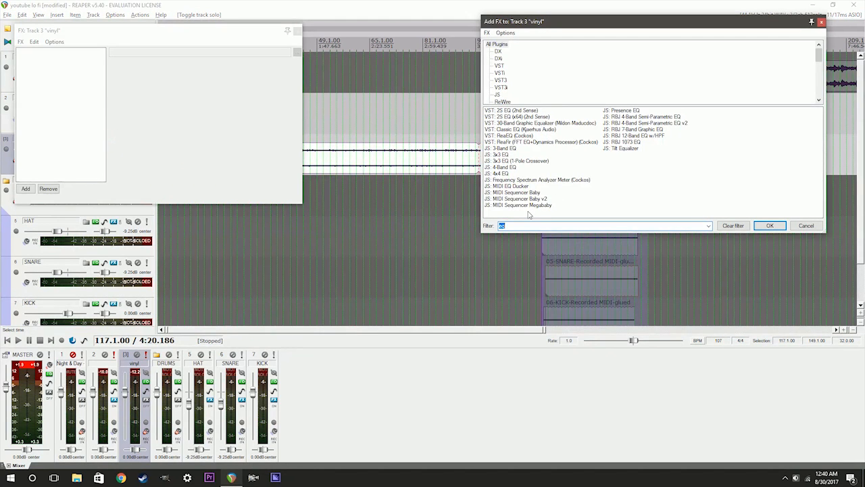
{"action": "type", "text": "comp"}
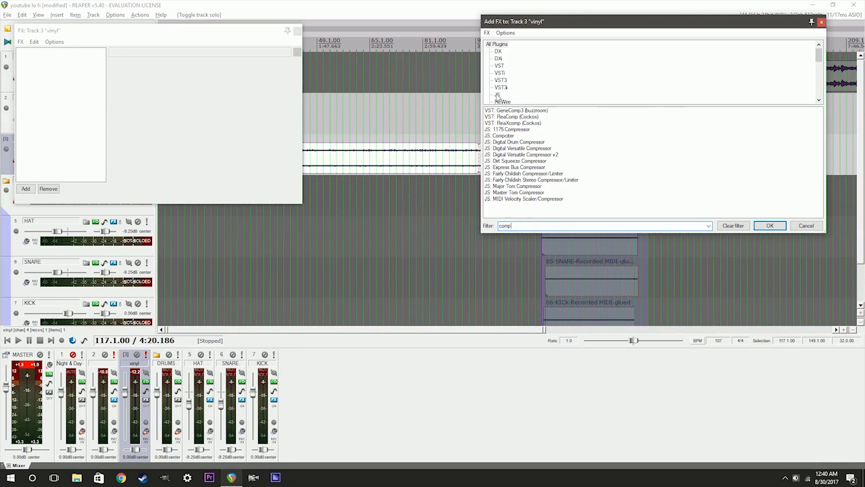
{"action": "left_click", "coordinate": [518, 117]}
{"action": "left_click", "coordinate": [770, 225]}
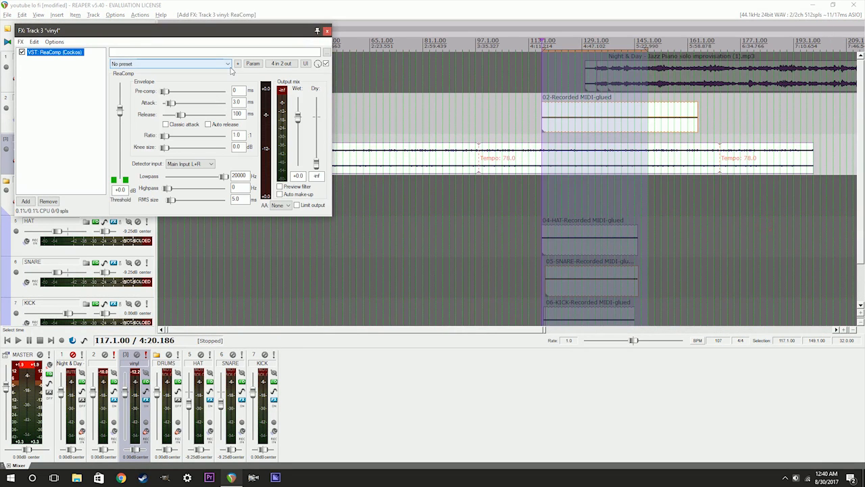
Step: Set ReaComp's detector input to Auxiliary Input L+R with a -44.0 dB threshold, and play the soloed tracks
{"action": "left_click", "coordinate": [201, 164]}
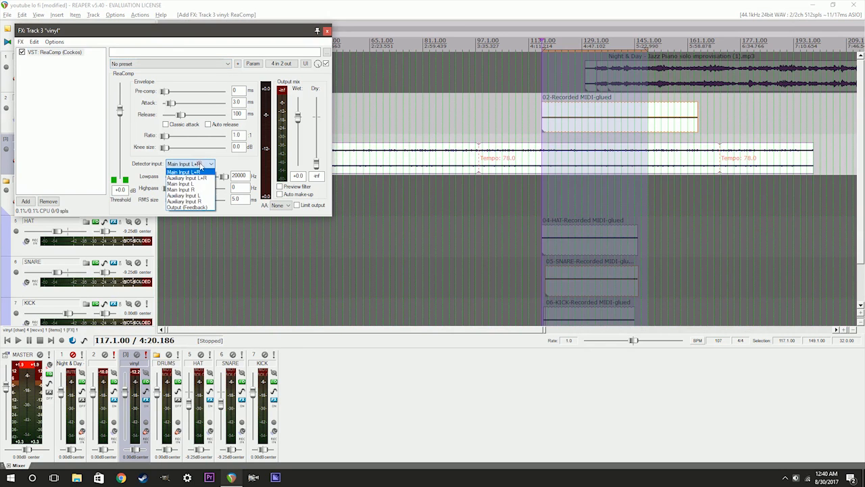
{"action": "left_click", "coordinate": [204, 177]}
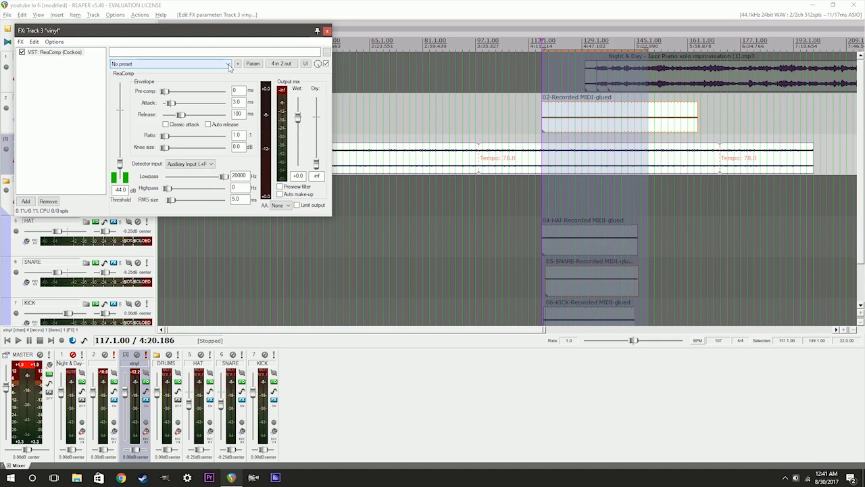
{"action": "key", "text": "space"}
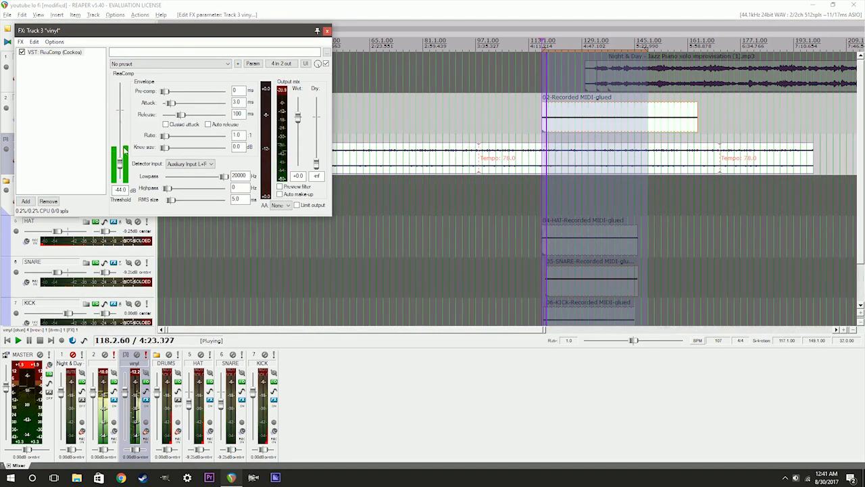
Step: Lower the vinyl track's volume to -15.0 dB and unsolo vinyl and track 2
{"action": "left_click_drag", "start_coordinate": [125, 392], "coordinate": [124, 417]}
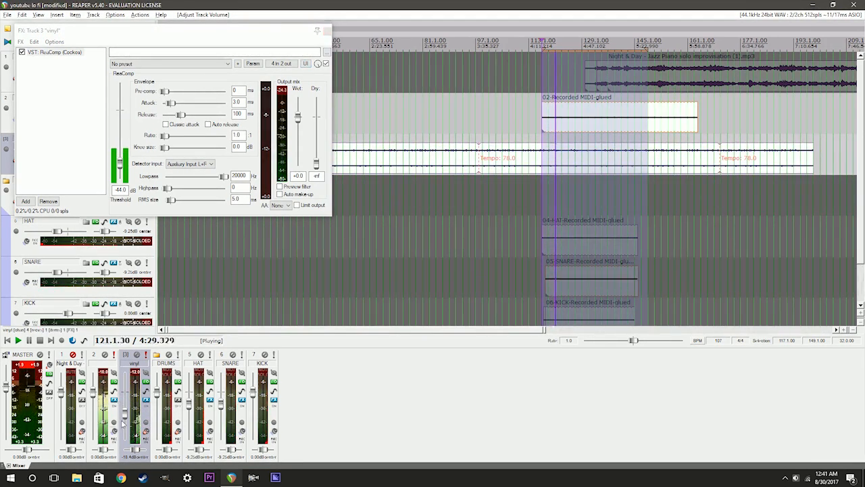
{"action": "left_click_drag", "start_coordinate": [125, 417], "coordinate": [125, 414]}
{"action": "left_click", "coordinate": [326, 31]}
{"action": "left_click", "coordinate": [147, 139]}
{"action": "left_click", "coordinate": [147, 98]}
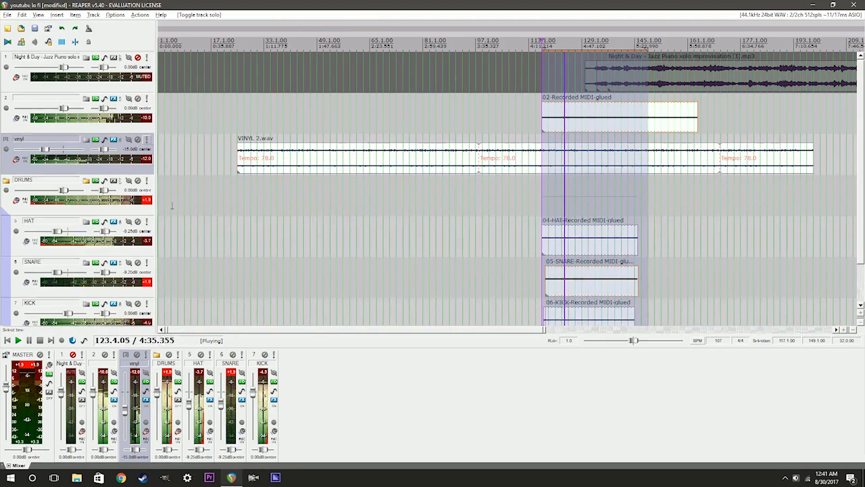
Step: Stop playback and insert a new track directly below the vinyl track's upper neighbour, track 2
{"action": "scroll", "coordinate": [49, 311], "scroll_direction": "down", "scroll_amount": 1}
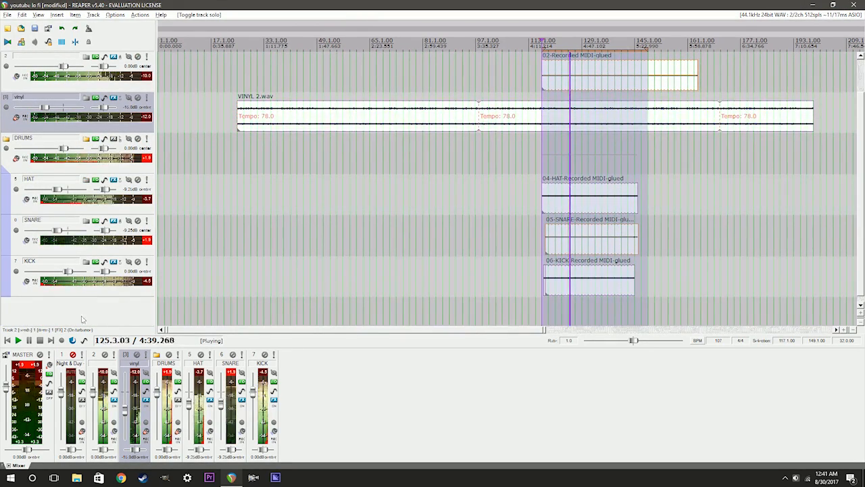
{"action": "key", "text": "space"}
{"action": "right_click", "coordinate": [77, 316]}
{"action": "left_click", "coordinate": [101, 316]}
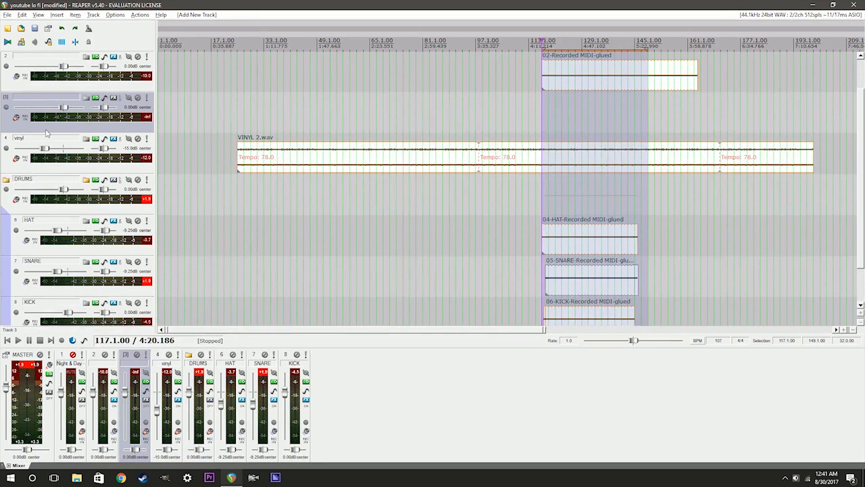
Step: Arm the new track 3 for recording and set its MIDI input to MPKmini2 on all channels
{"action": "left_click", "coordinate": [6, 108]}
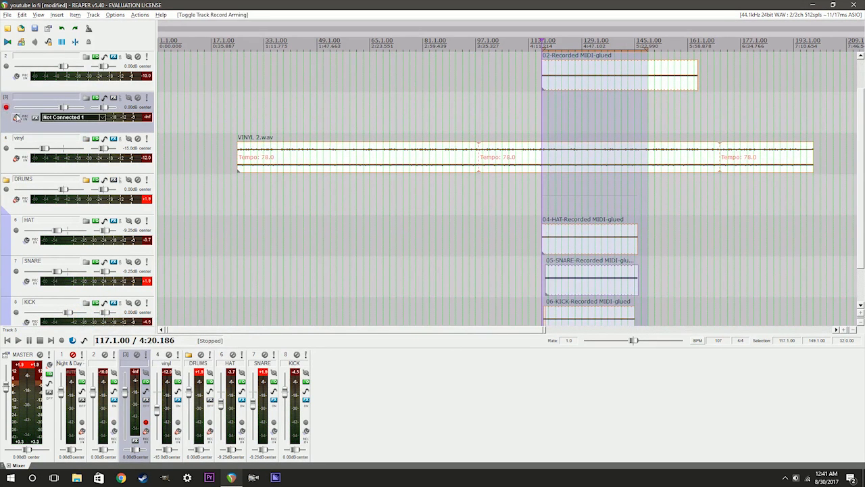
{"action": "left_click", "coordinate": [101, 117]}
{"action": "mouse_move", "coordinate": [95, 150]}
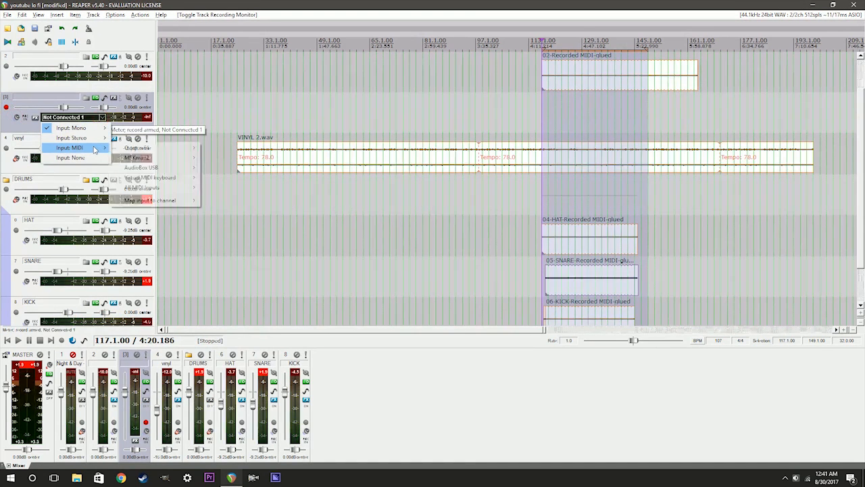
{"action": "mouse_move", "coordinate": [177, 162]}
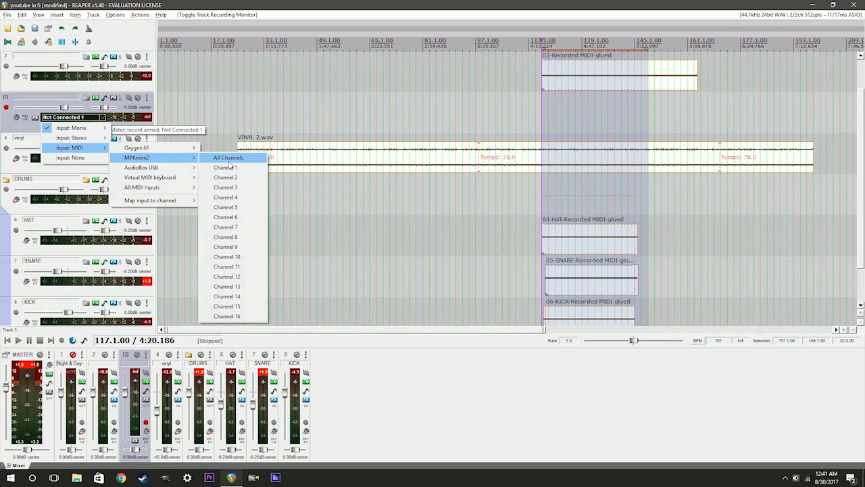
{"action": "left_click", "coordinate": [230, 161]}
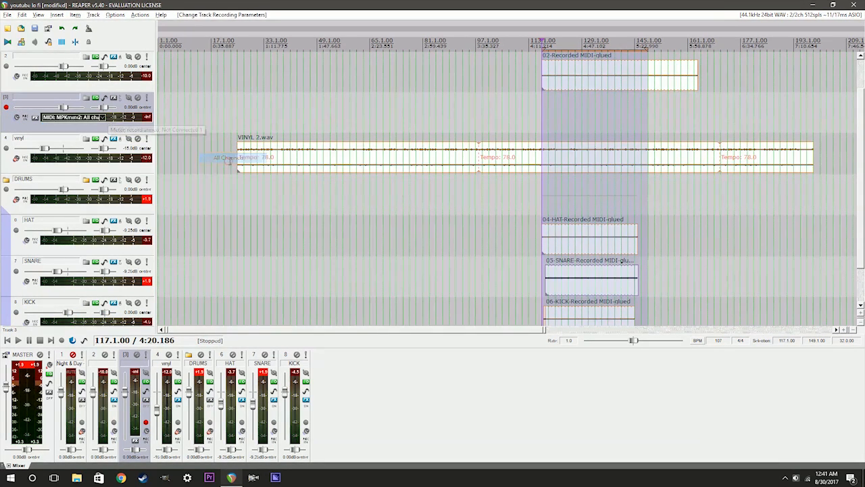
Step: Filter the plug-ins by "dex" and add the Dexed (Digital Suburban) synth to track 3
{"action": "left_click", "coordinate": [105, 98]}
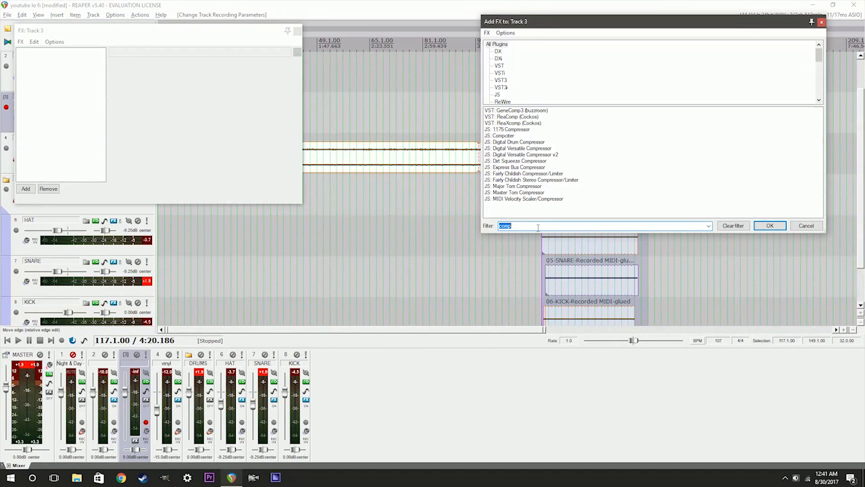
{"action": "type", "text": "de"}
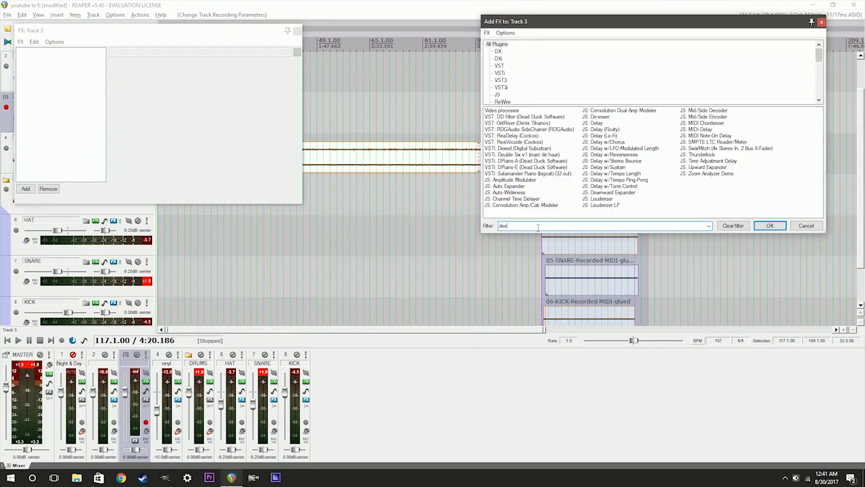
{"action": "type", "text": "x"}
{"action": "left_click", "coordinate": [525, 111]}
{"action": "left_click", "coordinate": [768, 226]}
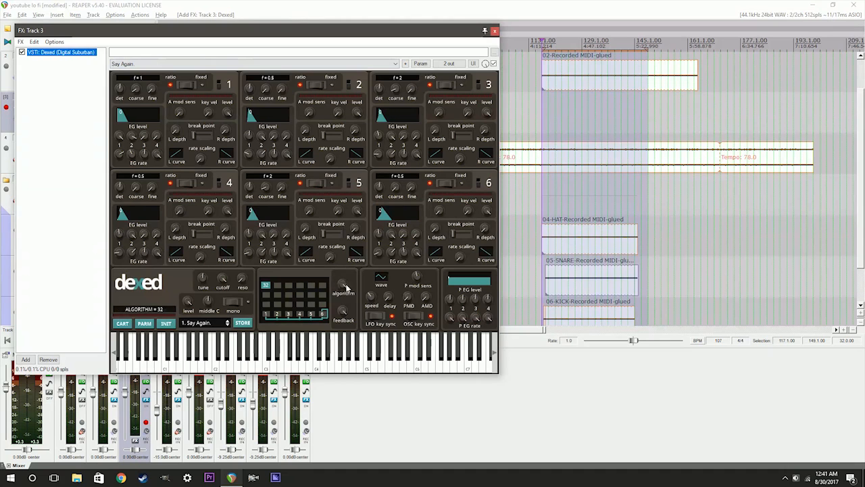
Step: Set the Dexed algorithm to 3 and reset the patch to the init voice
{"action": "left_click_drag", "start_coordinate": [342, 287], "coordinate": [343, 321]}
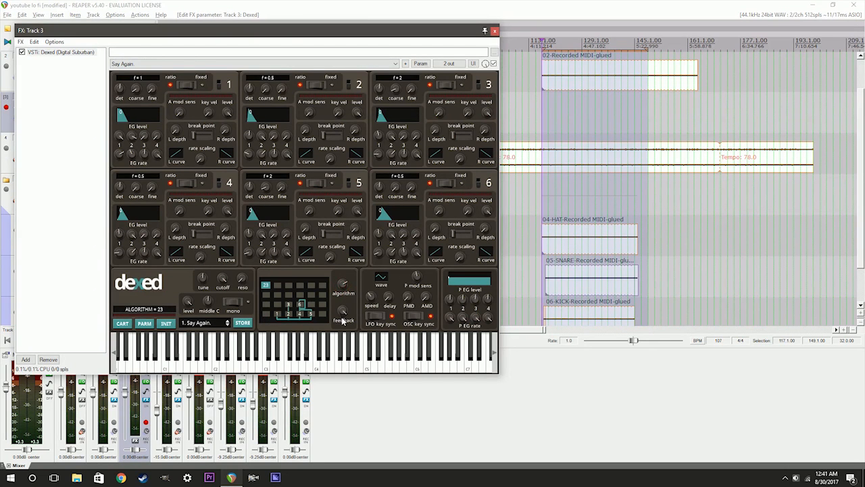
{"action": "left_click_drag", "start_coordinate": [342, 288], "coordinate": [336, 348]}
{"action": "mouse_move", "coordinate": [340, 287]}
{"action": "left_mouse_down"}
{"action": "mouse_move", "coordinate": [342, 314]}
{"action": "mouse_move", "coordinate": [343, 295]}
{"action": "left_mouse_up"}
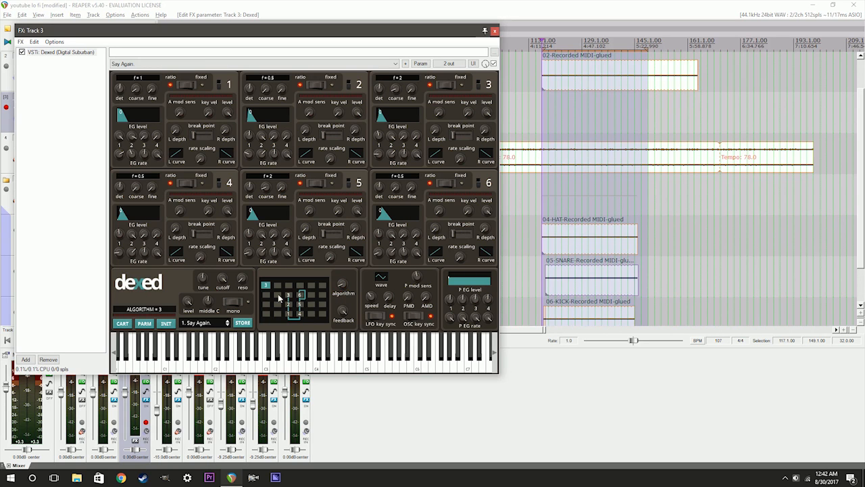
{"action": "left_click", "coordinate": [290, 338]}
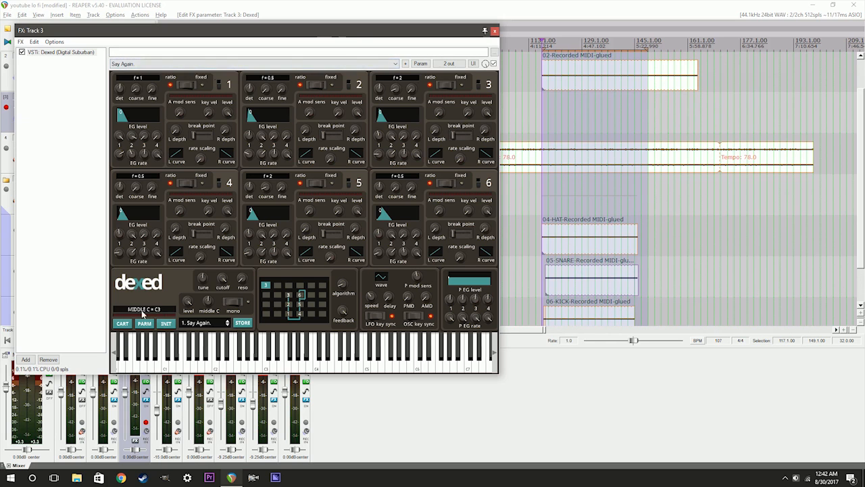
{"action": "left_click", "coordinate": [166, 323]}
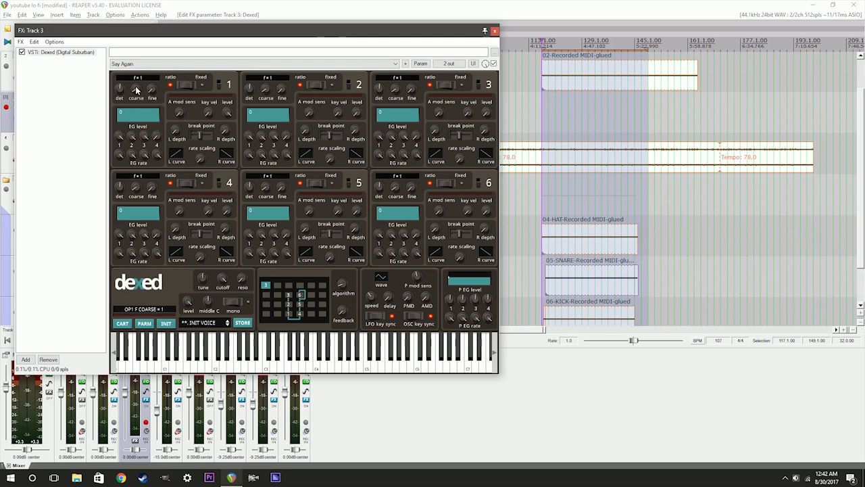
Step: Set the coarse frequency of operators 1 and 2 to 2, and reshape operator 2's envelope levels and rates
{"action": "left_click_drag", "start_coordinate": [137, 93], "coordinate": [135, 87]}
{"action": "left_click_drag", "start_coordinate": [274, 142], "coordinate": [271, 204]}
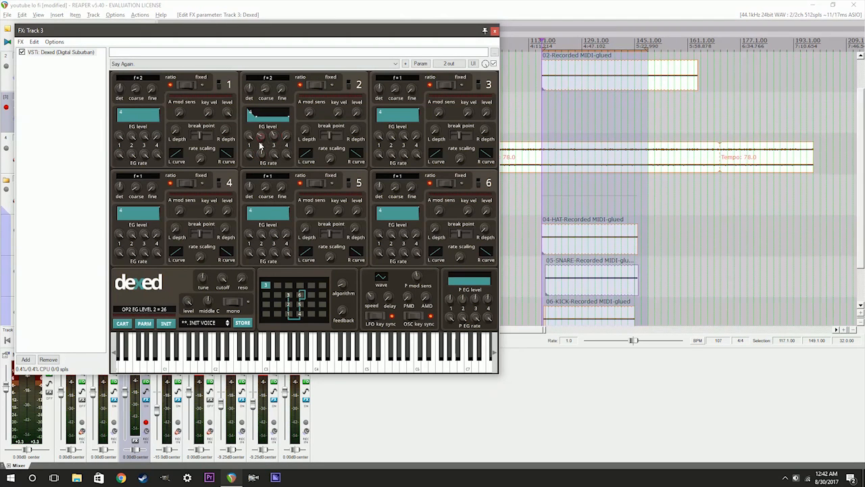
{"action": "left_click_drag", "start_coordinate": [261, 159], "coordinate": [263, 153]}
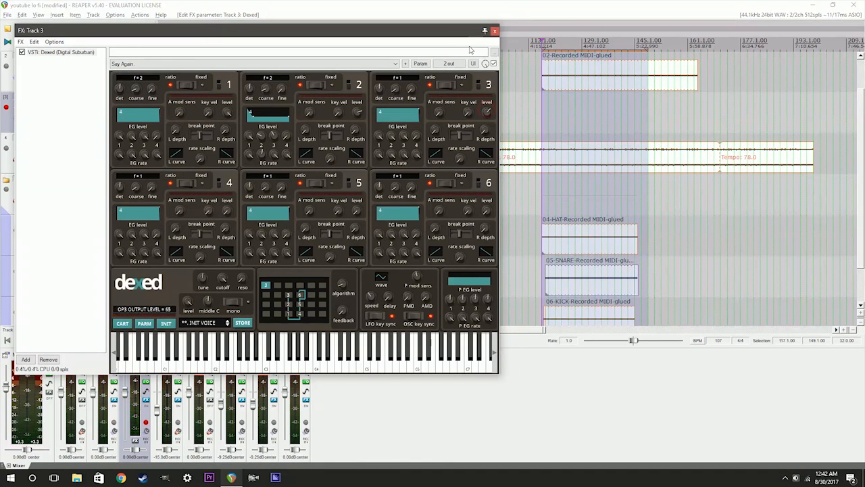
Step: Raise the output levels of operators 3 to 6, with operator 3 at 89, and set coarse frequency 2 on operator 4 and 4 on operator 5
{"action": "left_click", "coordinate": [488, 86]}
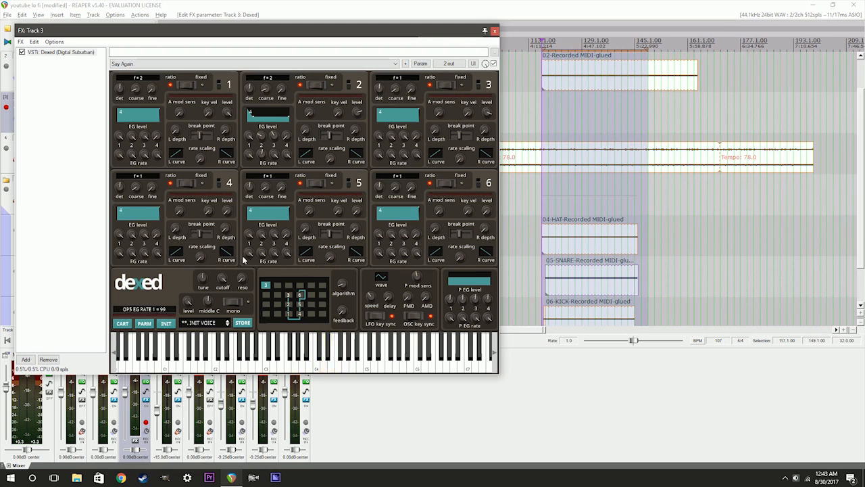
{"action": "left_click_drag", "start_coordinate": [226, 215], "coordinate": [227, 196]}
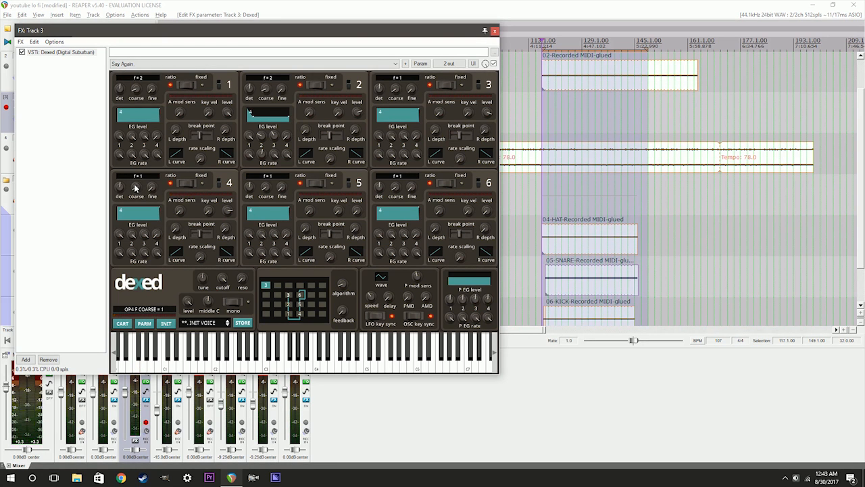
{"action": "scroll", "coordinate": [135, 187], "scroll_direction": "up", "scroll_amount": 2}
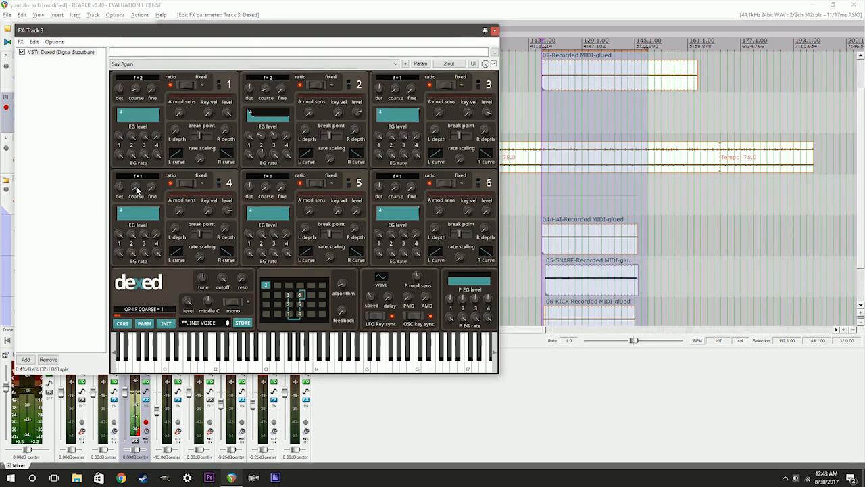
{"action": "scroll", "coordinate": [135, 187], "scroll_direction": "down", "scroll_amount": 1}
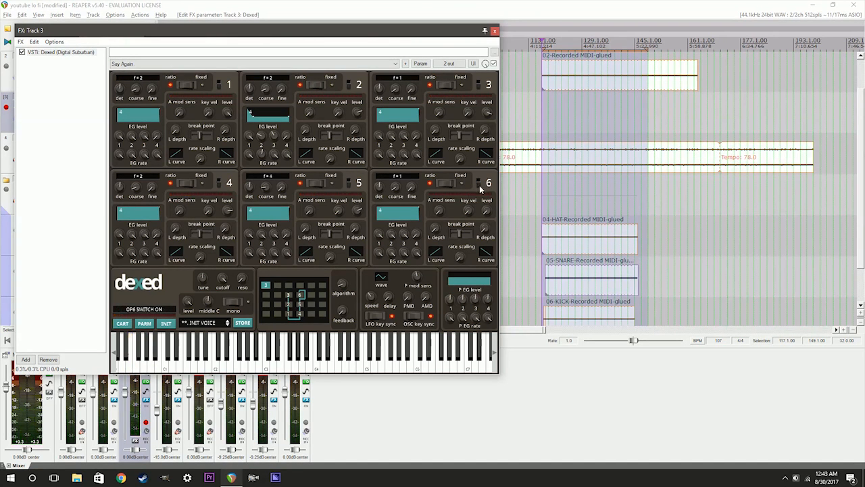
{"action": "left_click_drag", "start_coordinate": [492, 165], "coordinate": [487, 127]}
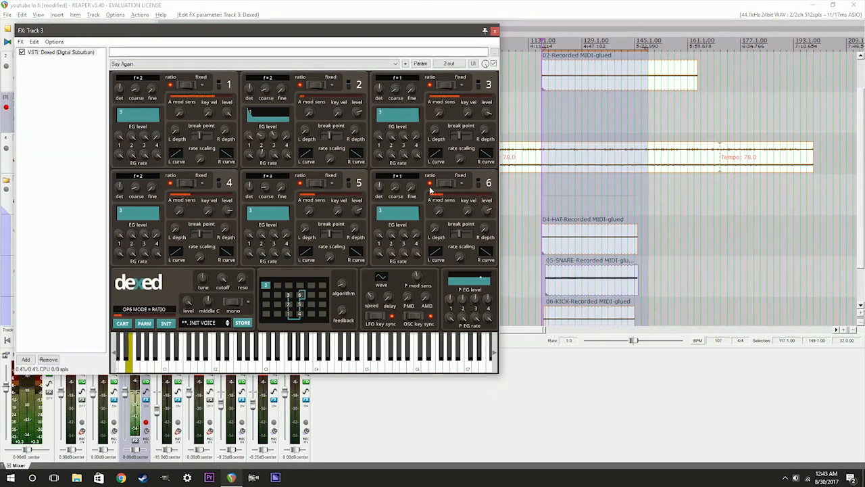
{"action": "scroll", "coordinate": [397, 191], "scroll_direction": "up", "scroll_amount": 2}
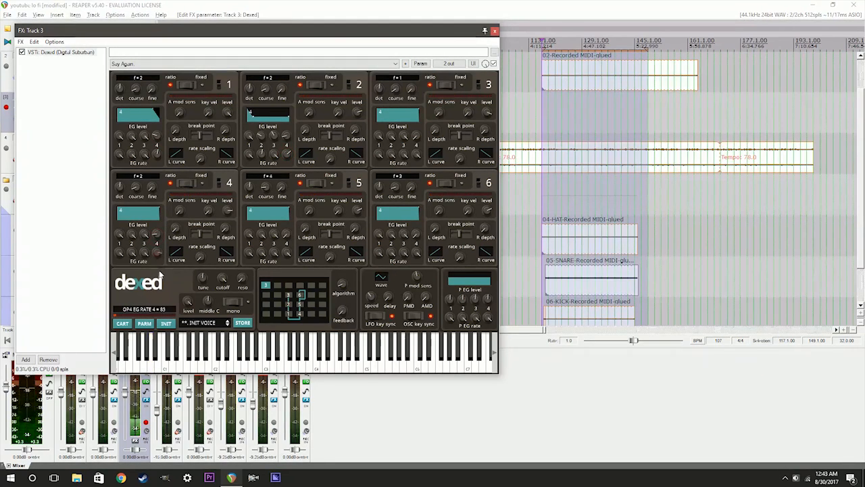
Step: Set operator 4's EG level 4 to 24 and EG rate 4 to 50, and play the full mix from 117.1.00
{"action": "left_click_drag", "start_coordinate": [154, 235], "coordinate": [162, 224]}
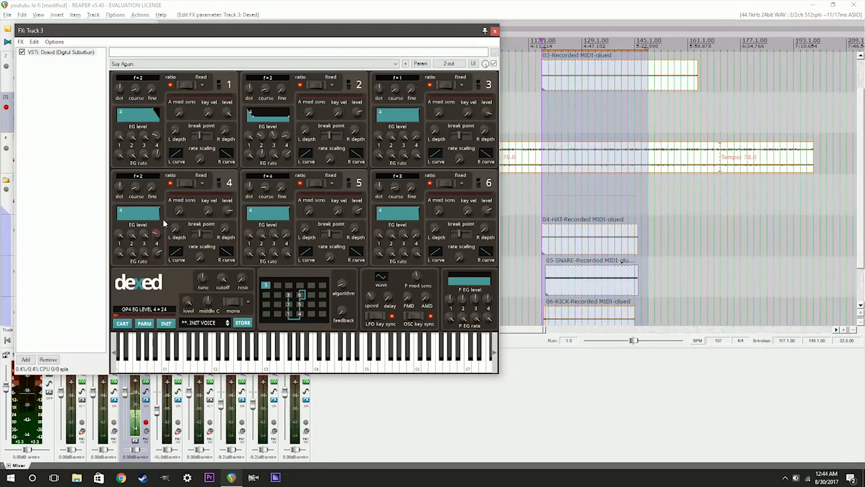
{"action": "left_click_drag", "start_coordinate": [157, 253], "coordinate": [159, 273]}
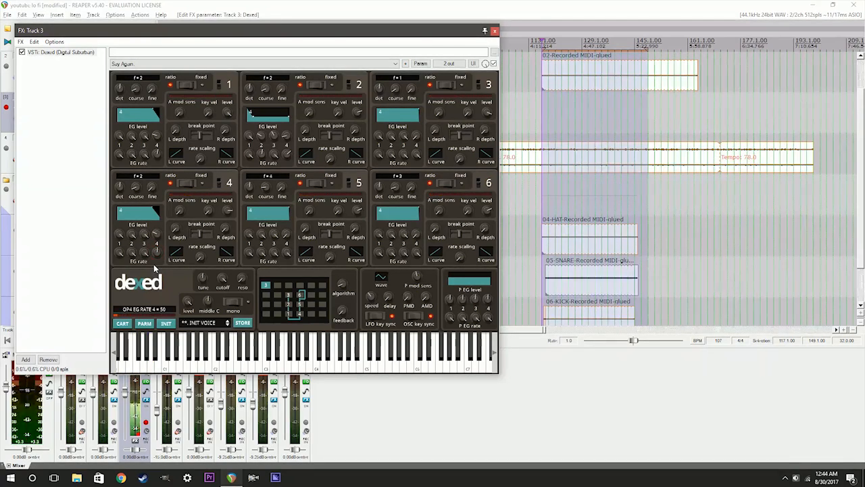
{"action": "left_click", "coordinate": [495, 31]}
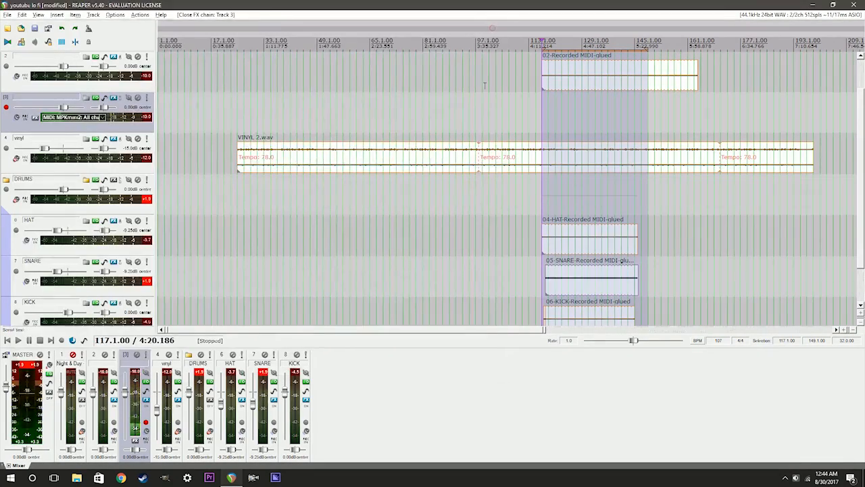
{"action": "key", "text": "space"}
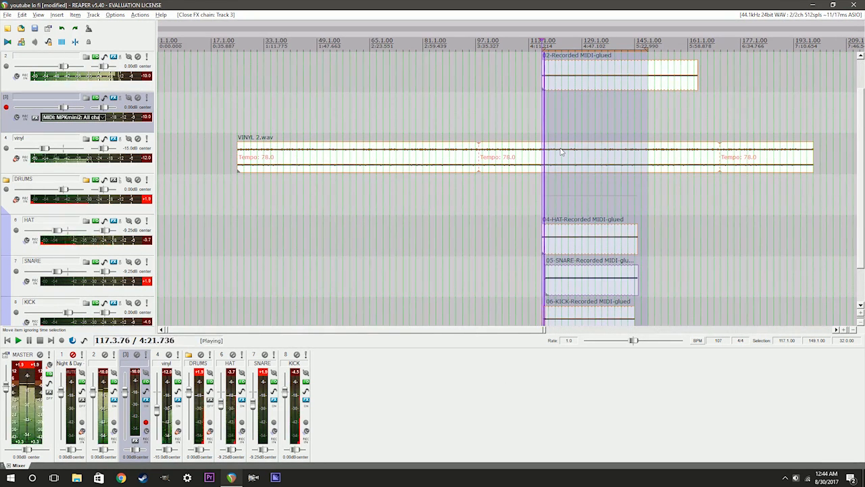
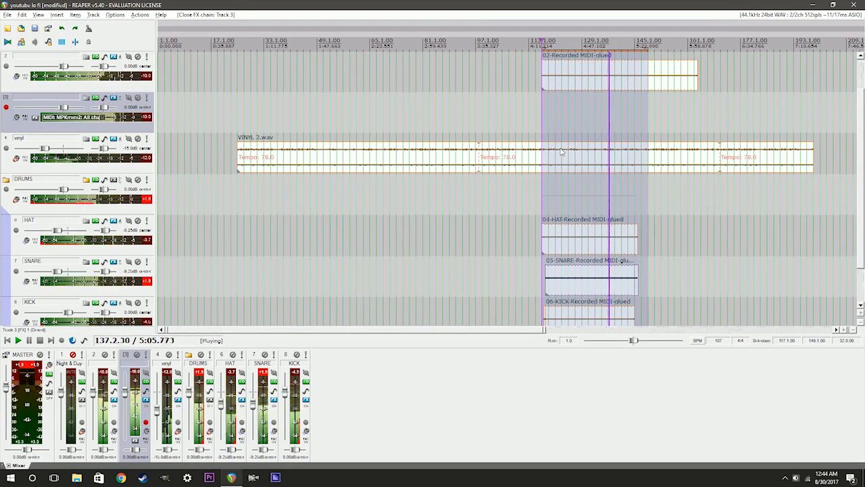
Step: Audition the full mix from 117.1.00 several times while trying out the Dexed part on track 3
{"action": "key", "text": "space"}
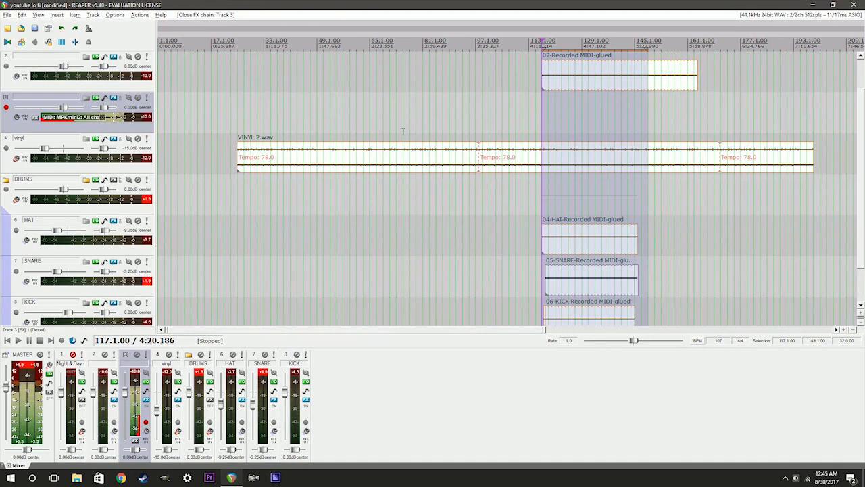
{"action": "key", "text": "space"}
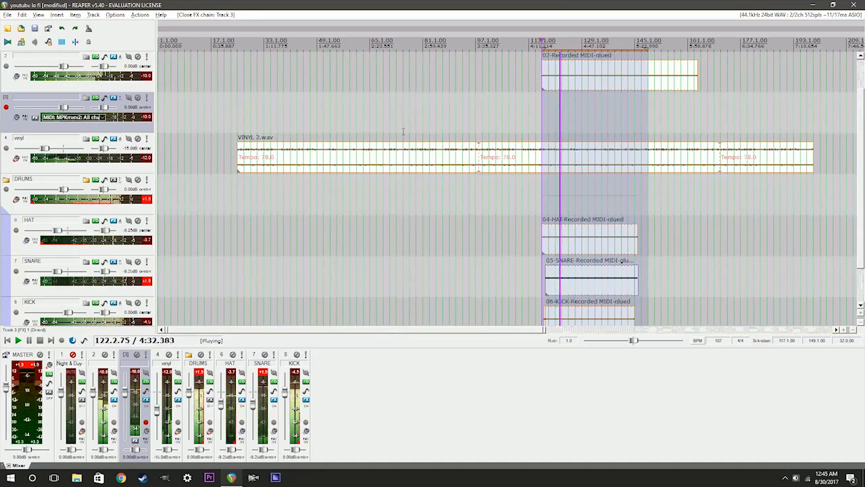
{"action": "key", "text": "space"}
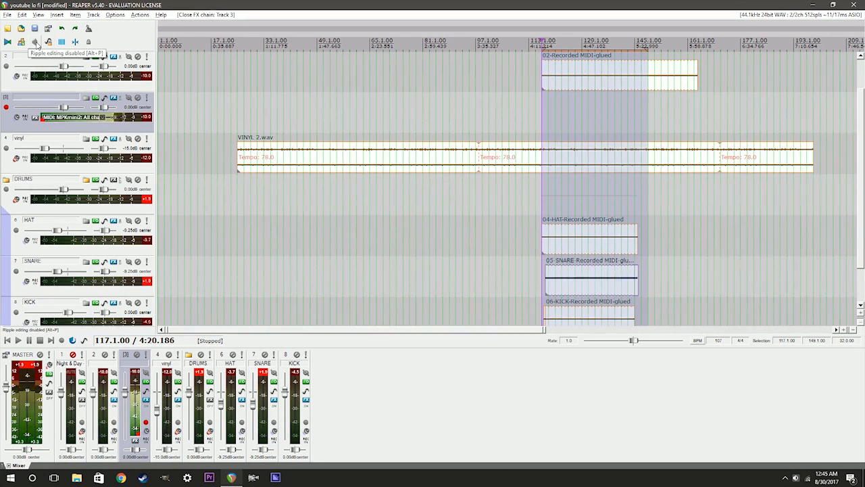
{"action": "key", "text": "space"}
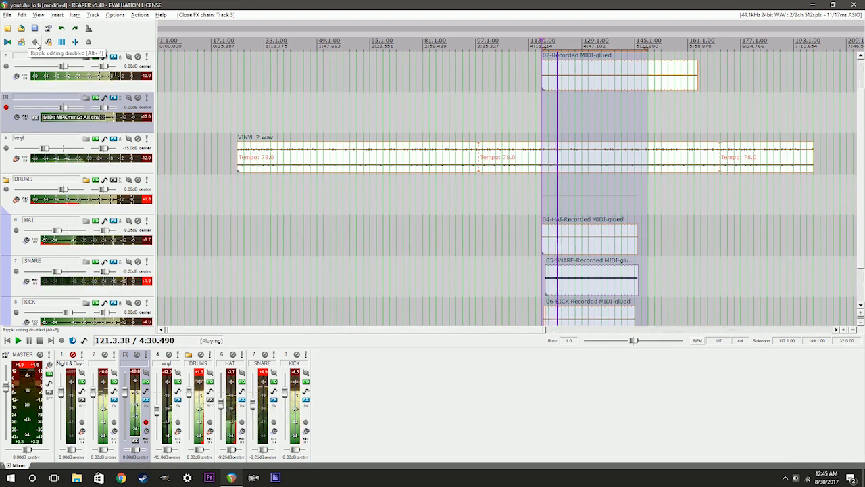
{"action": "key", "text": "space"}
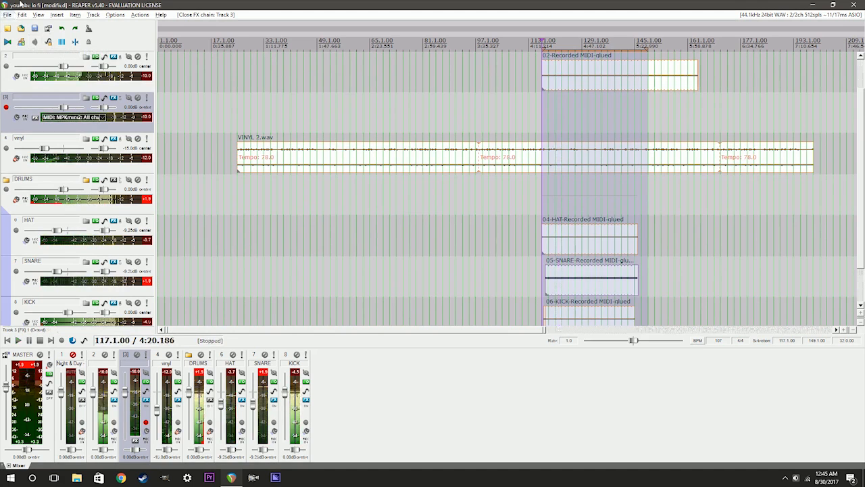
Step: Adjust the master tune of track 3's Dexed, close its effects chain and replay the mix from 117.1.00
{"action": "left_click", "coordinate": [112, 98]}
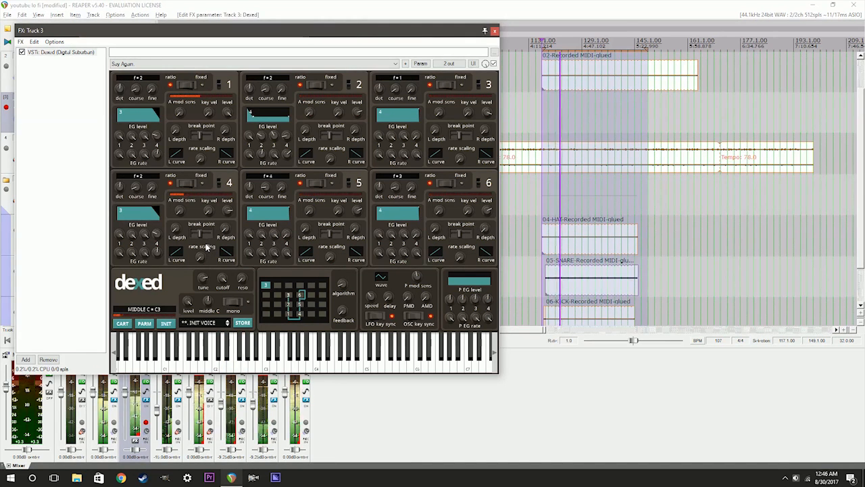
{"action": "left_click_drag", "start_coordinate": [201, 283], "coordinate": [204, 310]}
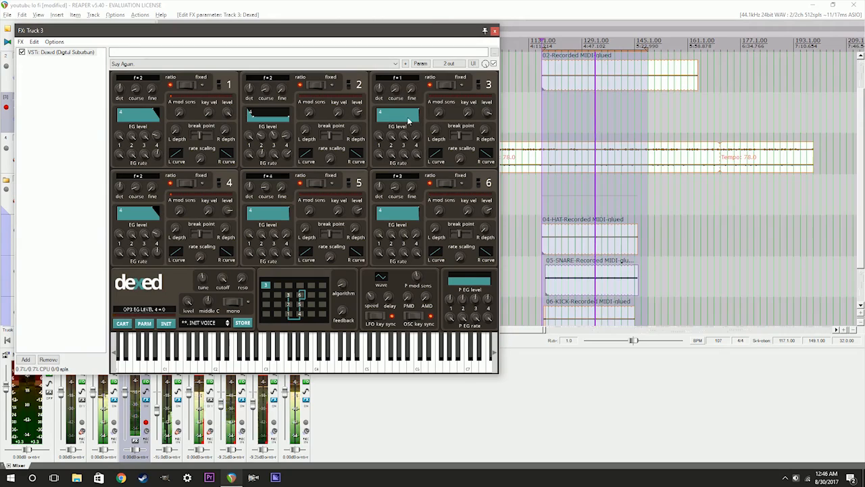
{"action": "left_click", "coordinate": [495, 31]}
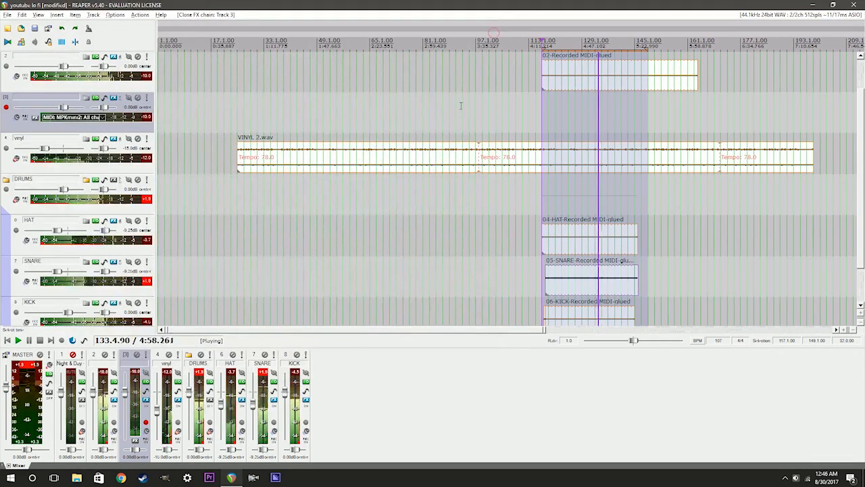
{"action": "key", "text": "space"}
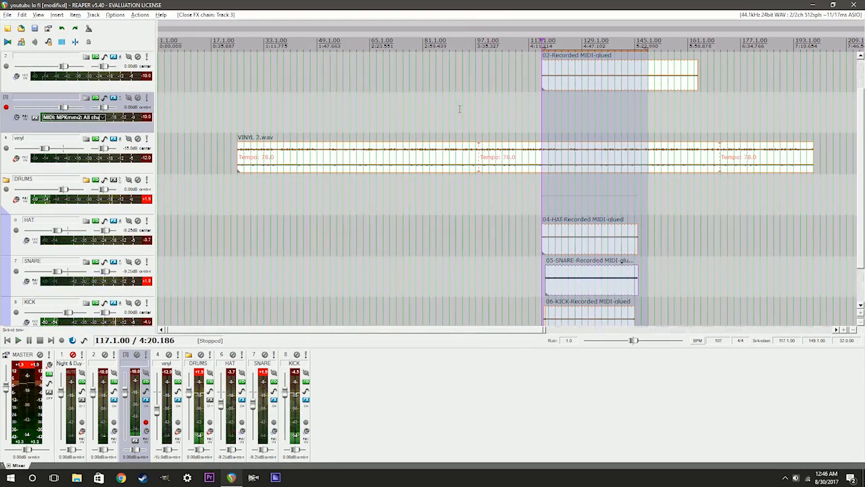
{"action": "key", "text": "space"}
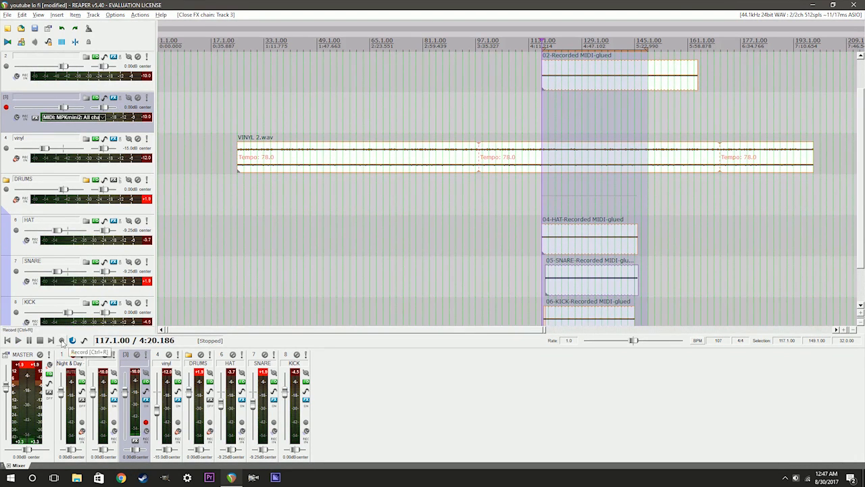
Step: Record a short Dexed MIDI take on track 3 starting at 117.1.00 and save the recorded file
{"action": "key", "text": "ctrl+r"}
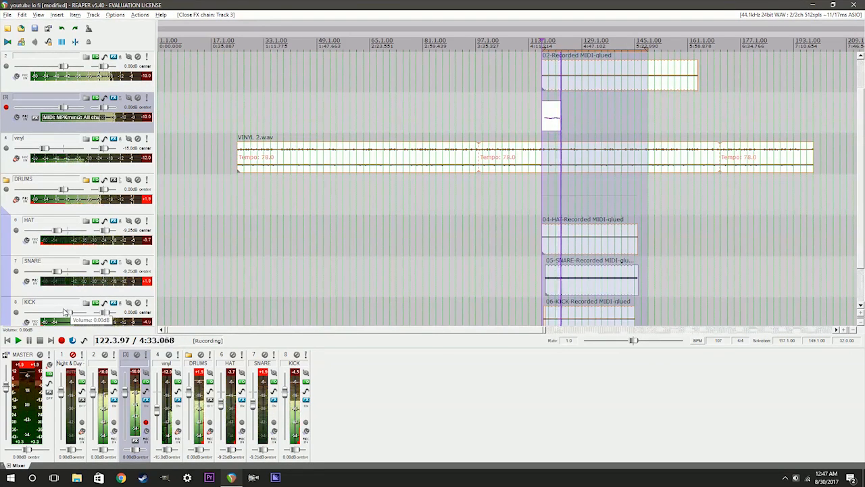
{"action": "key", "text": "space"}
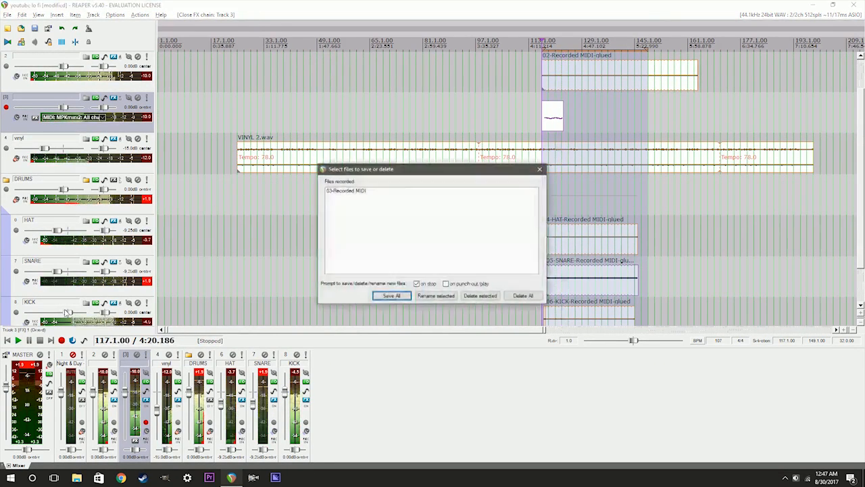
{"action": "left_click", "coordinate": [394, 298]}
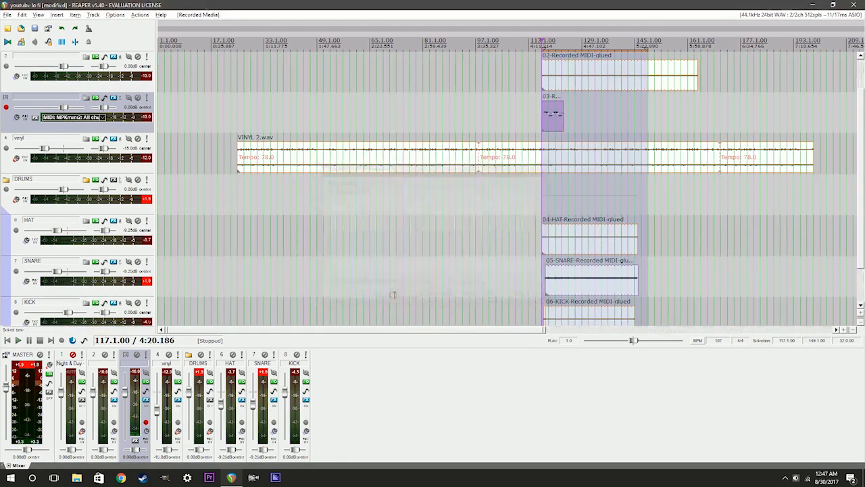
Step: Split the recorded MIDI item at 117.4.00, extend its second part as a loop to about measure 153 and play it
{"action": "scroll", "coordinate": [540, 109], "scroll_direction": "up", "scroll_amount": 5}
{"action": "scroll", "coordinate": [537, 107], "scroll_direction": "up", "scroll_amount": 3}
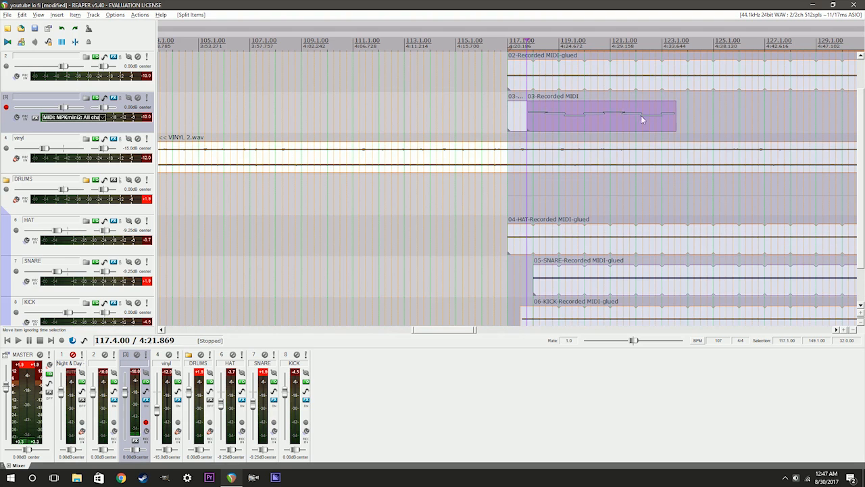
{"action": "left_click_drag", "start_coordinate": [678, 115], "coordinate": [784, 115]}
{"action": "scroll", "coordinate": [648, 109], "scroll_direction": "down", "scroll_amount": 3}
{"action": "left_click_drag", "start_coordinate": [609, 115], "coordinate": [837, 120]}
{"action": "scroll", "coordinate": [581, 115], "scroll_direction": "down", "scroll_amount": 3}
{"action": "key", "text": "space"}
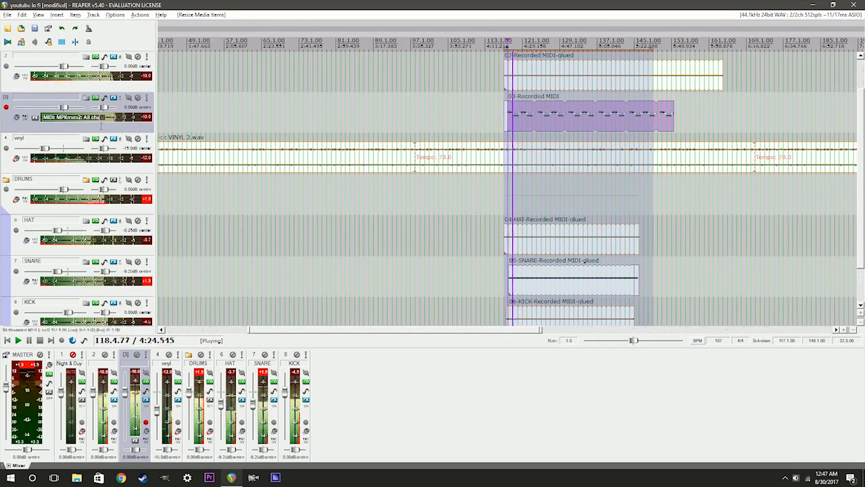
Step: Add the 30-Band Graphic Equalizer to track 3's effects chain after Dexed
{"action": "left_click", "coordinate": [113, 98]}
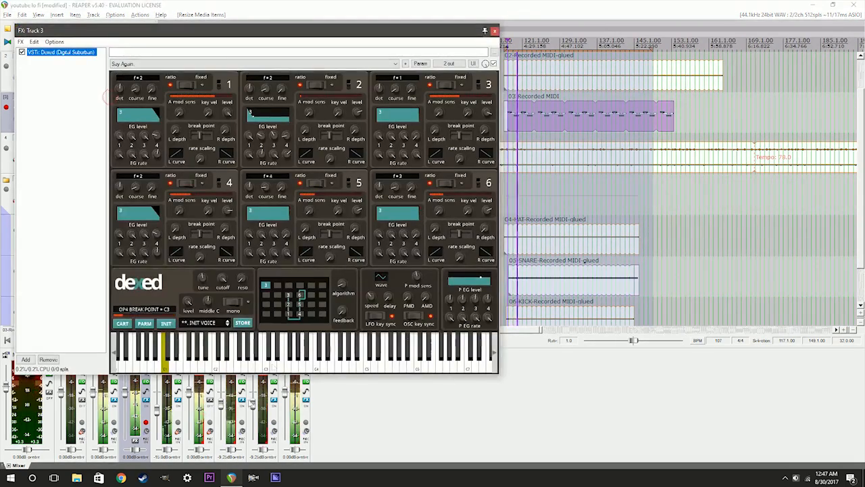
{"action": "left_click", "coordinate": [27, 360]}
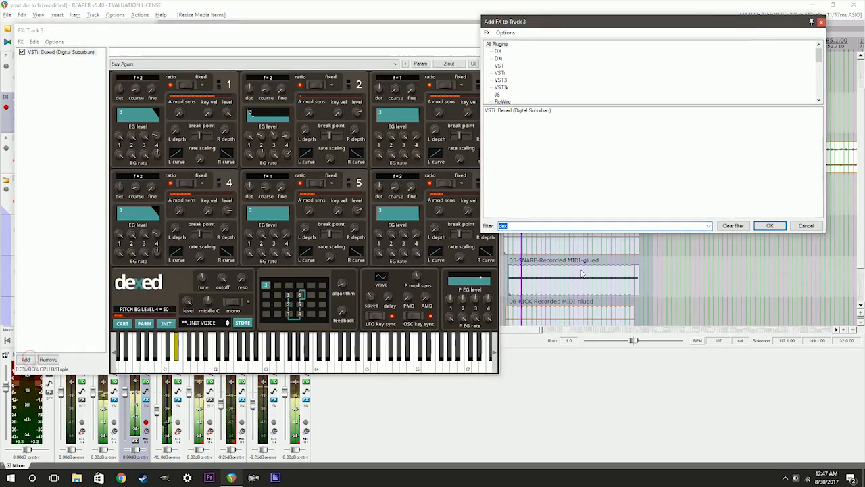
{"action": "type", "text": "eq"}
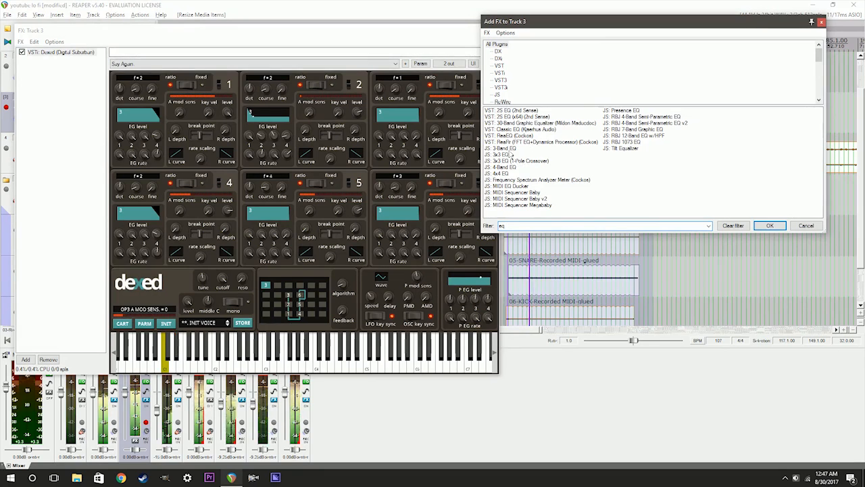
{"action": "left_click", "coordinate": [527, 123]}
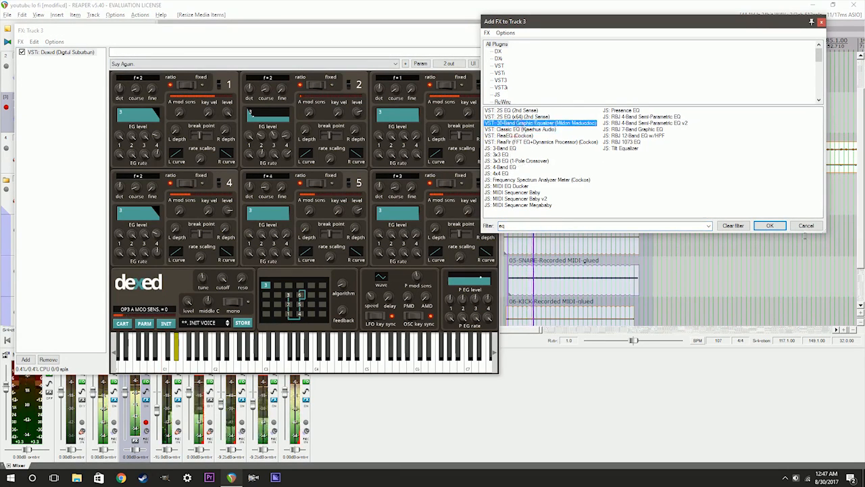
{"action": "left_click", "coordinate": [780, 229]}
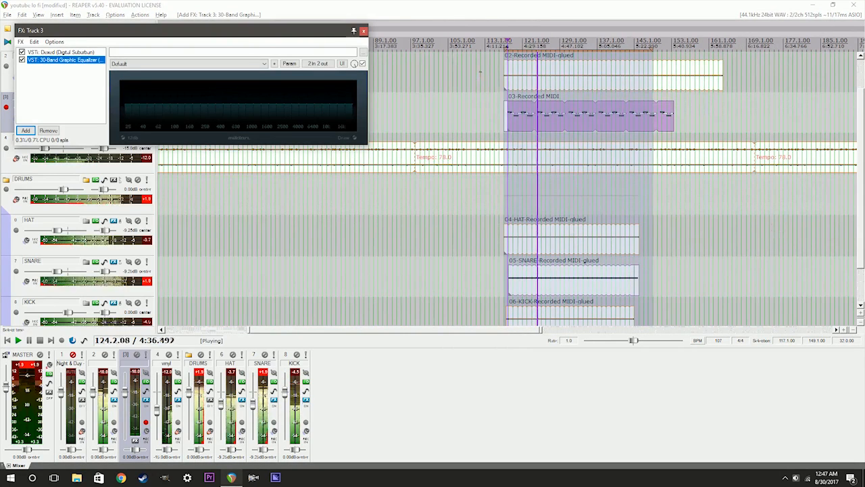
{"action": "left_click_drag", "start_coordinate": [352, 31], "coordinate": [538, 101]}
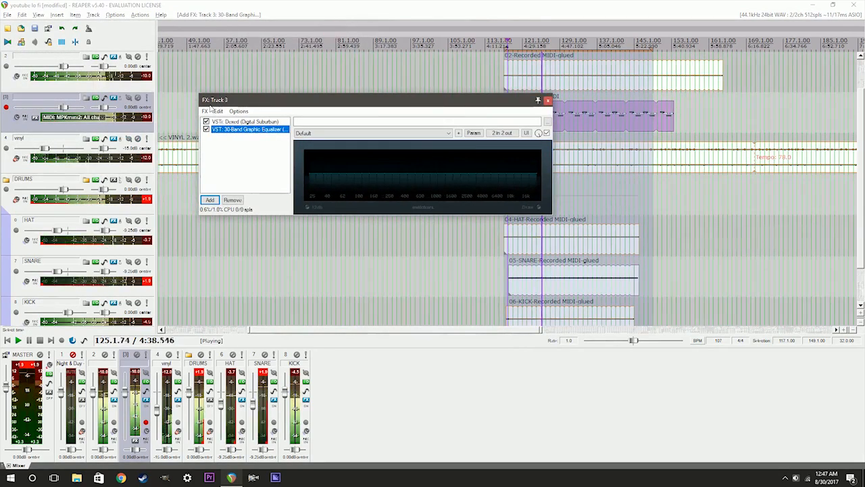
Step: With track 3 temporarily soloed, boost the EQ at 100, about 200 and 400 Hz, cut around 1–2.5 kHz and raise around 6.4–10 kHz
{"action": "key", "text": "space"}
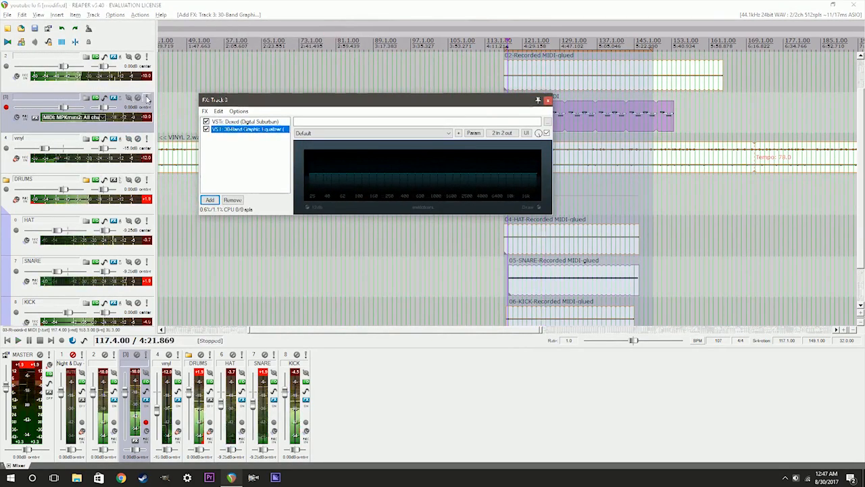
{"action": "left_click", "coordinate": [147, 97]}
{"action": "key", "text": "space"}
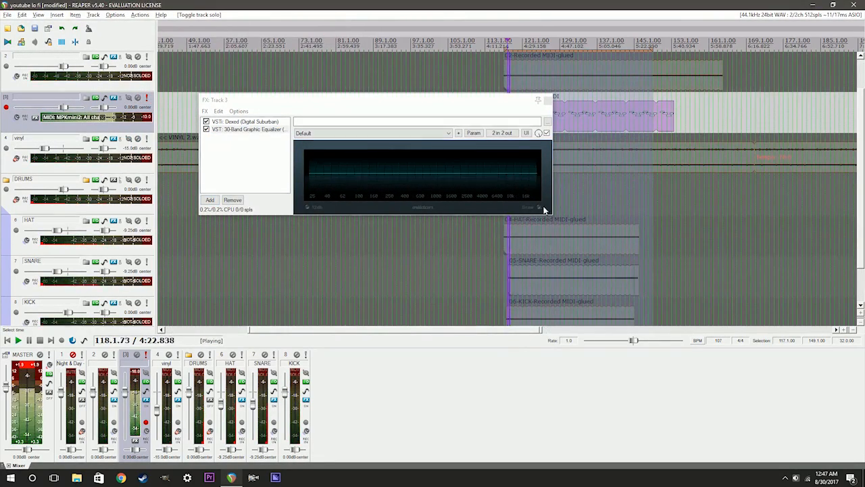
{"action": "left_click", "coordinate": [539, 208]}
{"action": "left_click", "coordinate": [358, 170]}
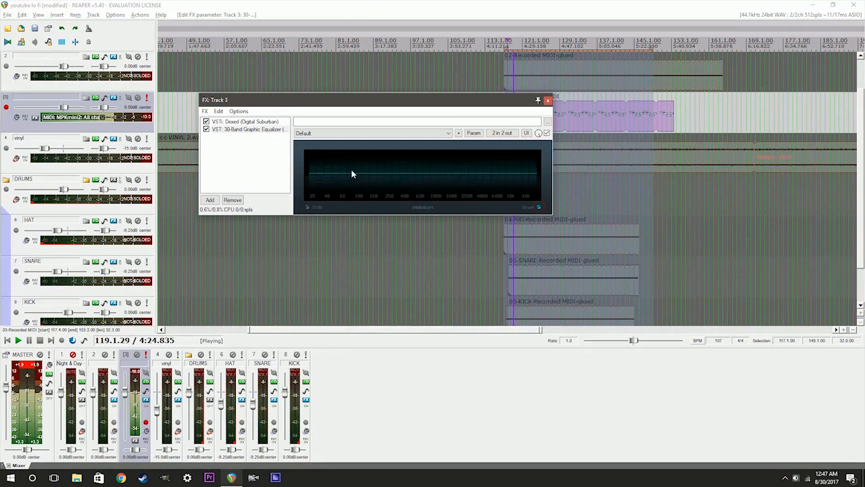
{"action": "left_click_drag", "start_coordinate": [358, 172], "coordinate": [359, 165]}
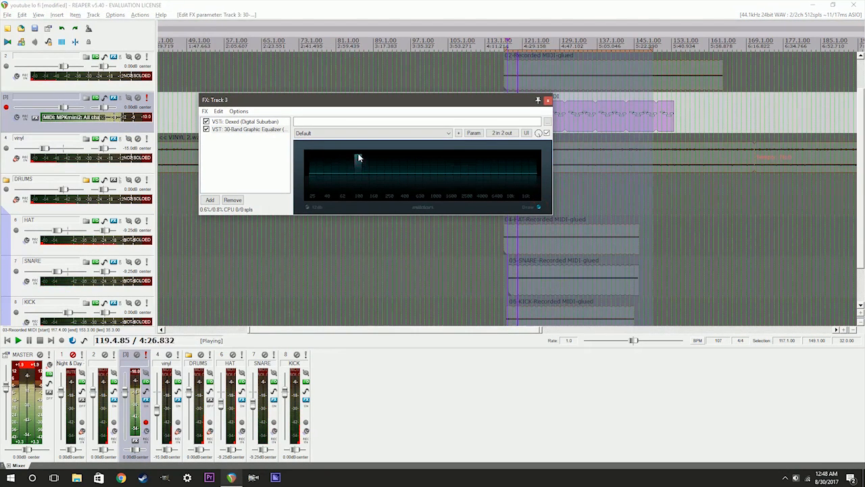
{"action": "left_click", "coordinate": [379, 169]}
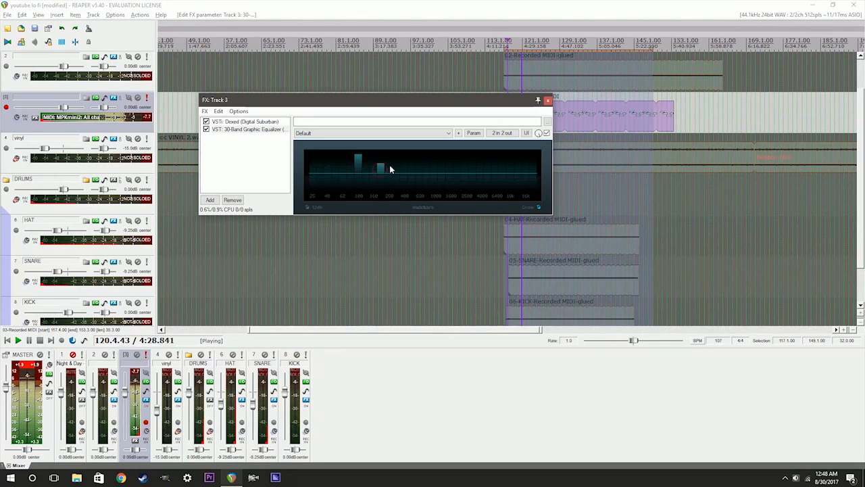
{"action": "left_click", "coordinate": [404, 169]}
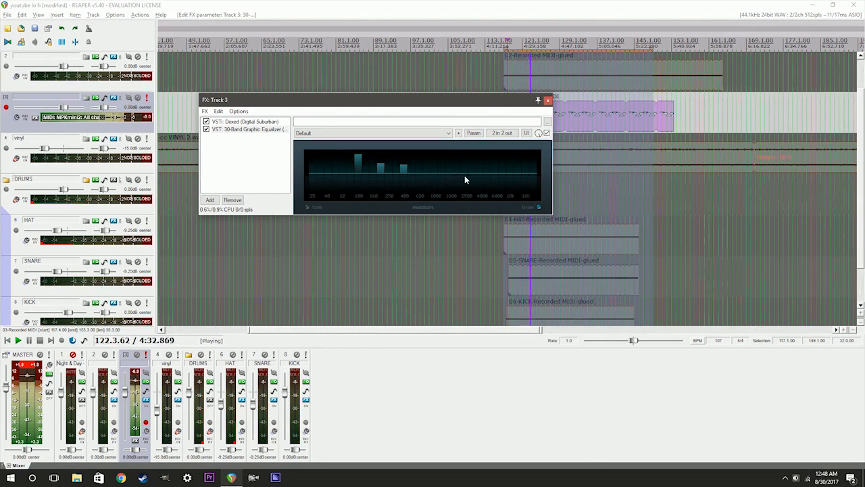
{"action": "mouse_move", "coordinate": [428, 176]}
{"action": "left_mouse_down"}
{"action": "mouse_move", "coordinate": [451, 184]}
{"action": "mouse_move", "coordinate": [516, 168]}
{"action": "mouse_move", "coordinate": [526, 178]}
{"action": "left_mouse_up"}
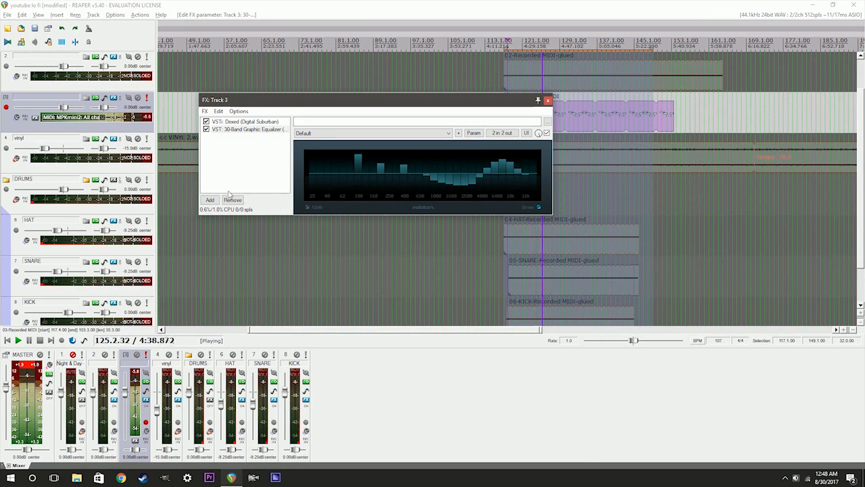
{"action": "left_click", "coordinate": [144, 102]}
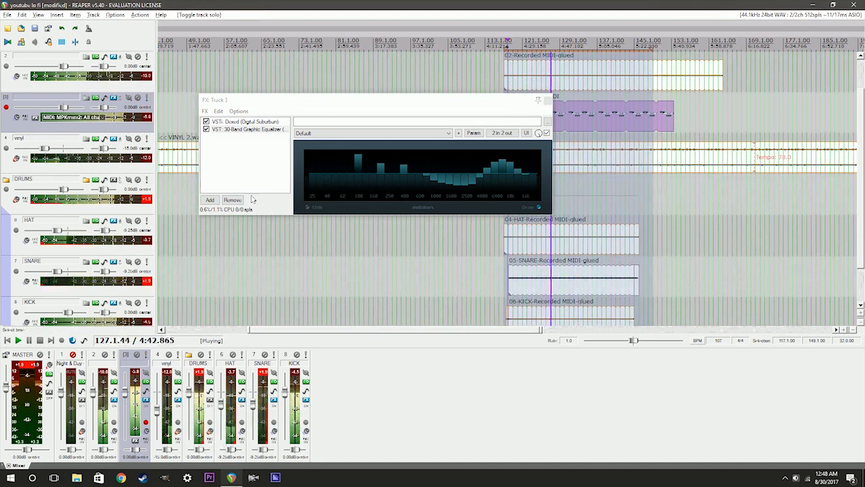
Step: Try the WatKat effect on track 3 and remove it from the chain
{"action": "left_click", "coordinate": [210, 199]}
{"action": "type", "text": "wat"}
{"action": "left_click", "coordinate": [527, 111]}
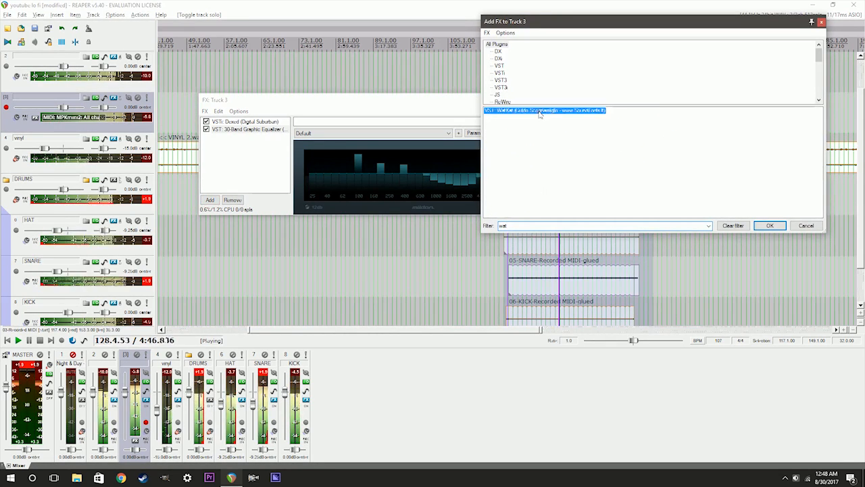
{"action": "left_click", "coordinate": [769, 226]}
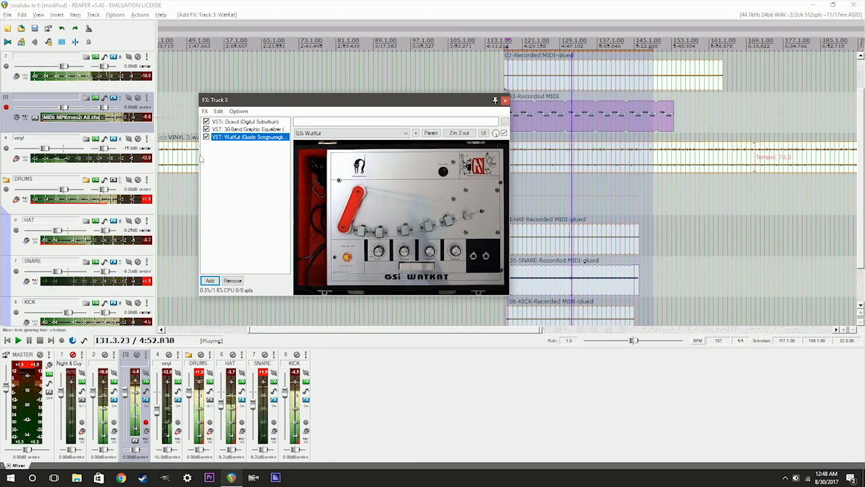
{"action": "left_click", "coordinate": [233, 279]}
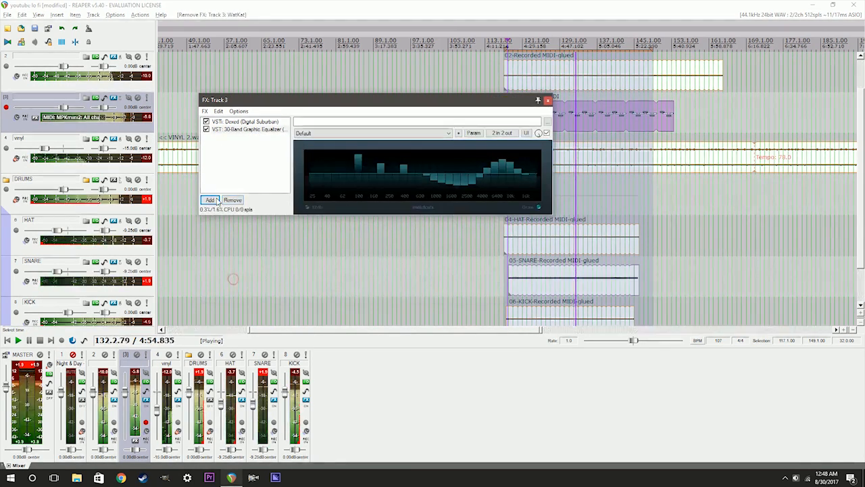
Step: Add the TAL Reverb 4 plugin after the equalizer on track 3 and solo the track
{"action": "left_click", "coordinate": [210, 200]}
{"action": "type", "text": "verb"}
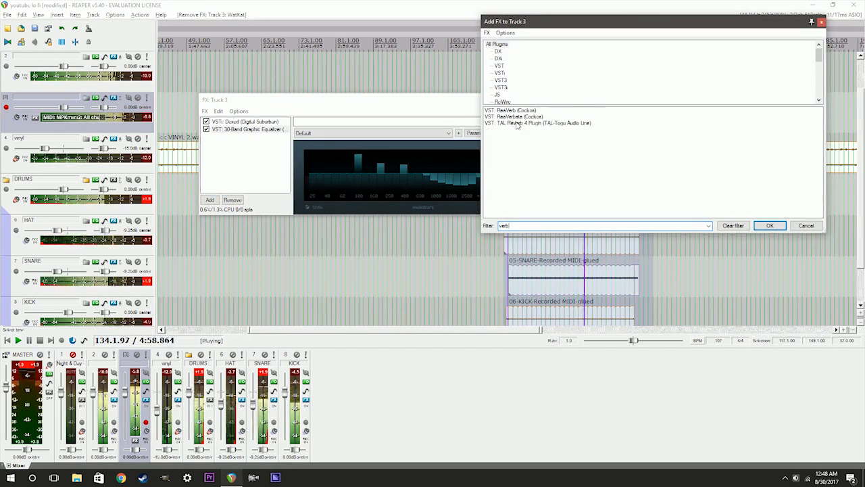
{"action": "left_click", "coordinate": [513, 123]}
{"action": "left_click", "coordinate": [770, 225]}
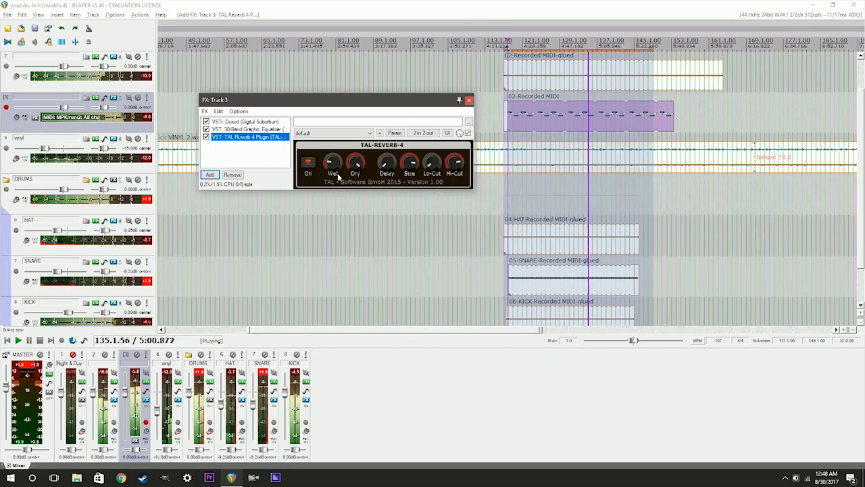
{"action": "left_click", "coordinate": [147, 98]}
{"action": "left_click", "coordinate": [147, 98]}
{"action": "left_click", "coordinate": [146, 98]}
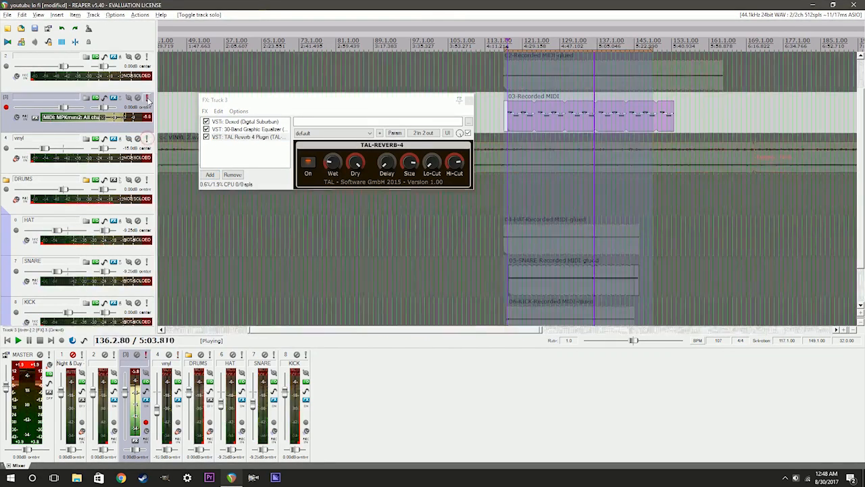
Step: Raise the Wet level, adjust Lo-Cut and lower the Dry level in TAL Reverb 4, unsolo track 3 and close its effects window
{"action": "left_click", "coordinate": [334, 160]}
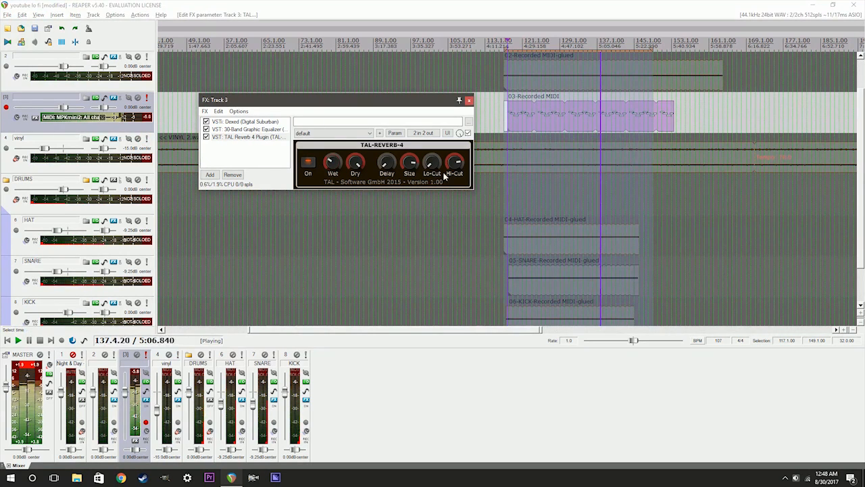
{"action": "left_click_drag", "start_coordinate": [431, 167], "coordinate": [430, 161]}
{"action": "left_click_drag", "start_coordinate": [354, 164], "coordinate": [356, 182]}
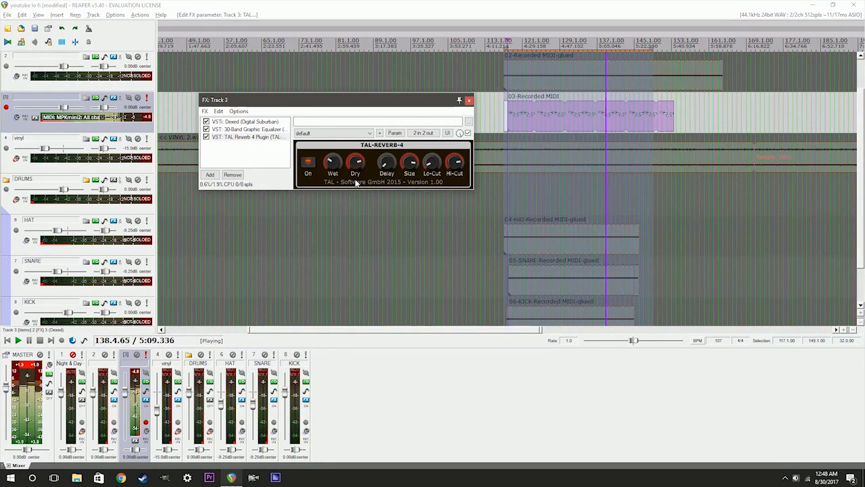
{"action": "left_click", "coordinate": [146, 98]}
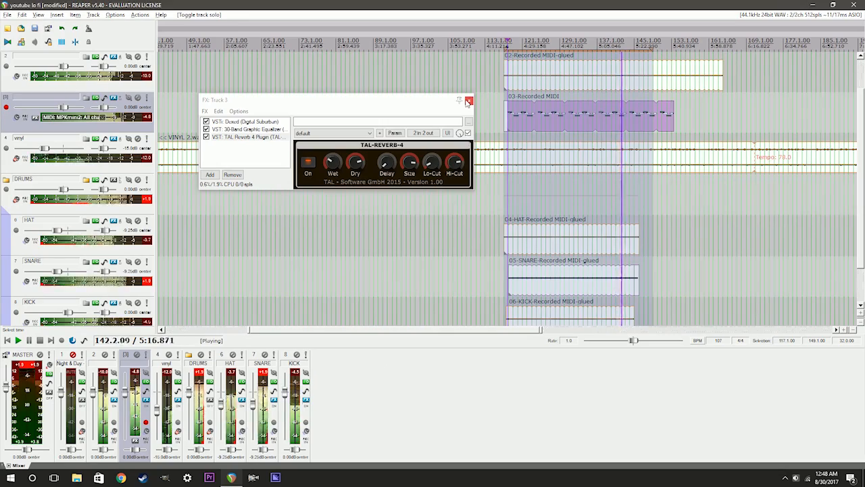
{"action": "left_click", "coordinate": [469, 101]}
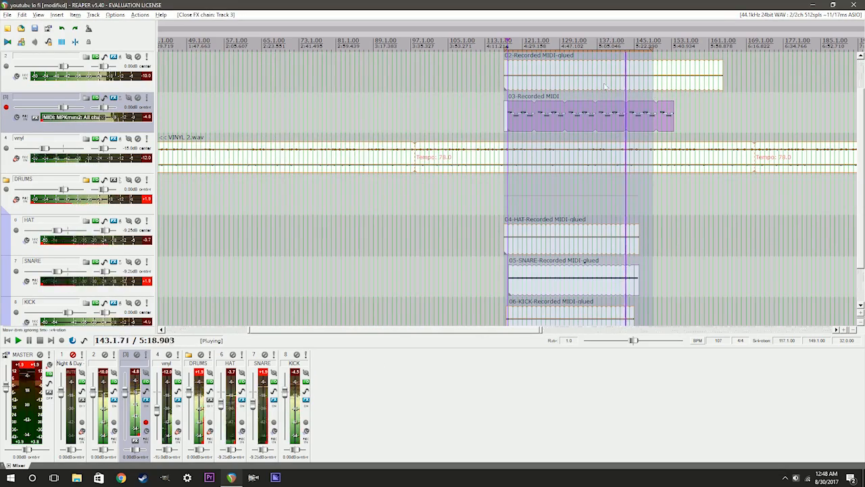
Step: Split track 3's looped MIDI item at 123.3.00 and delete everything after the split
{"action": "scroll", "coordinate": [633, 87], "scroll_direction": "up", "scroll_amount": 5}
{"action": "key", "text": "space"}
{"action": "scroll", "coordinate": [325, 108], "scroll_direction": "down", "scroll_amount": 3}
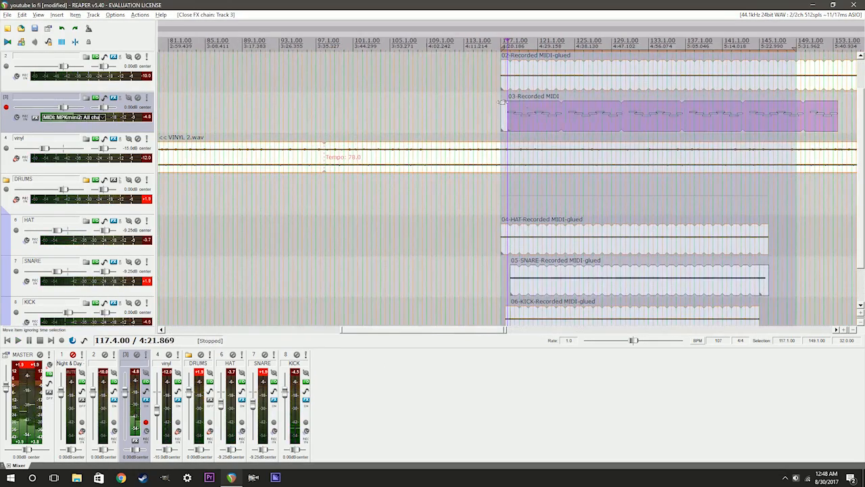
{"action": "left_click", "coordinate": [503, 108]}
{"action": "key", "text": "space"}
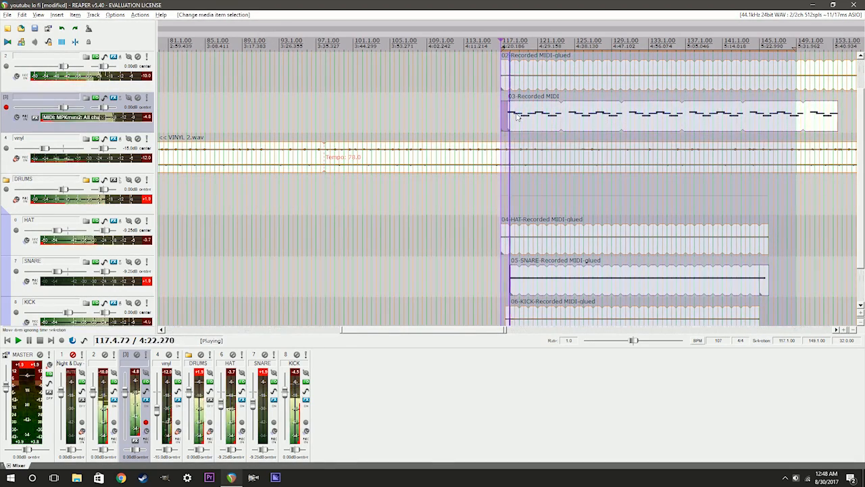
{"action": "left_click", "coordinate": [564, 128]}
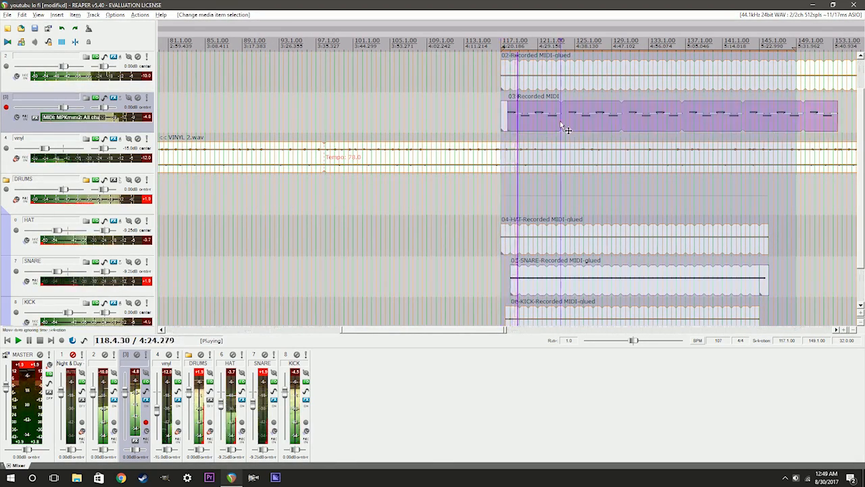
{"action": "key", "text": "s"}
{"action": "key", "text": "Delete"}
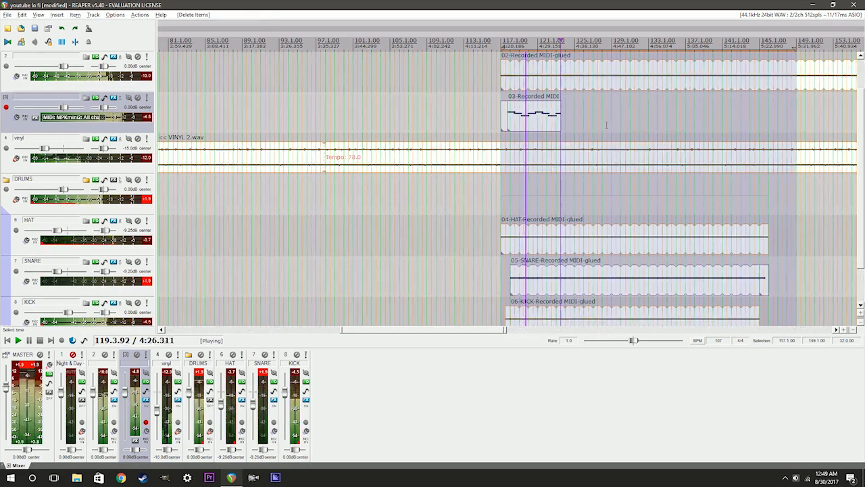
Step: Set the time selection to 117.3.00–123.3.00 around the remaining track 3 item and play it in a loop
{"action": "key", "text": "space"}
{"action": "left_click_drag", "start_coordinate": [560, 96], "coordinate": [507, 95]}
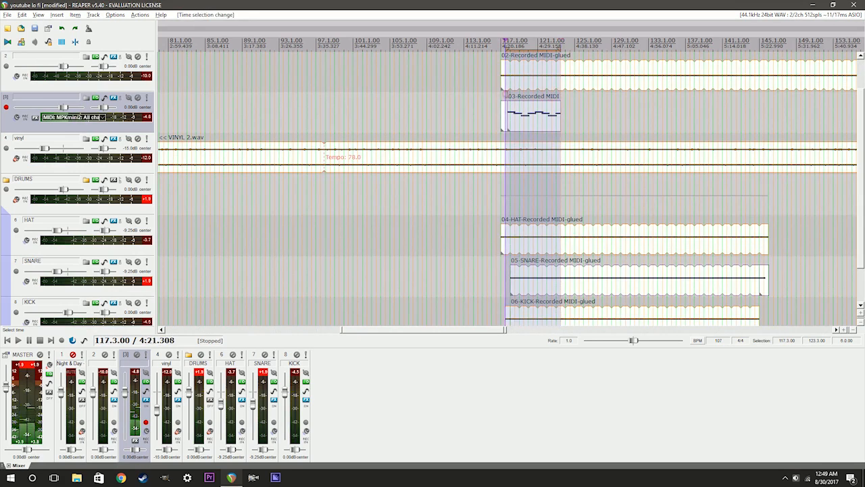
{"action": "key", "text": "space"}
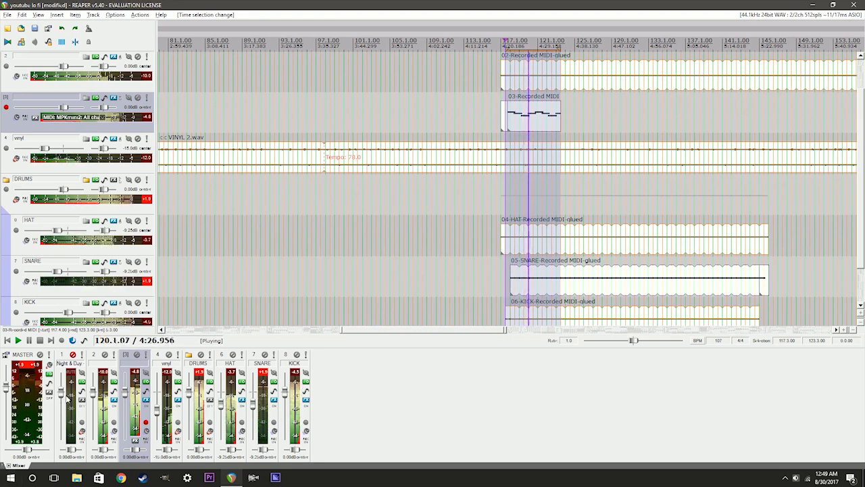
Step: Lower the Night & Day track's volume to -0.38 dB and the master volume to about -9.8 dB, and stop playback
{"action": "mouse_move", "coordinate": [62, 395]}
{"action": "left_mouse_down"}
{"action": "mouse_move", "coordinate": [61, 404]}
{"action": "mouse_move", "coordinate": [62, 395]}
{"action": "left_mouse_up"}
{"action": "left_click_drag", "start_coordinate": [6, 394], "coordinate": [7, 403]}
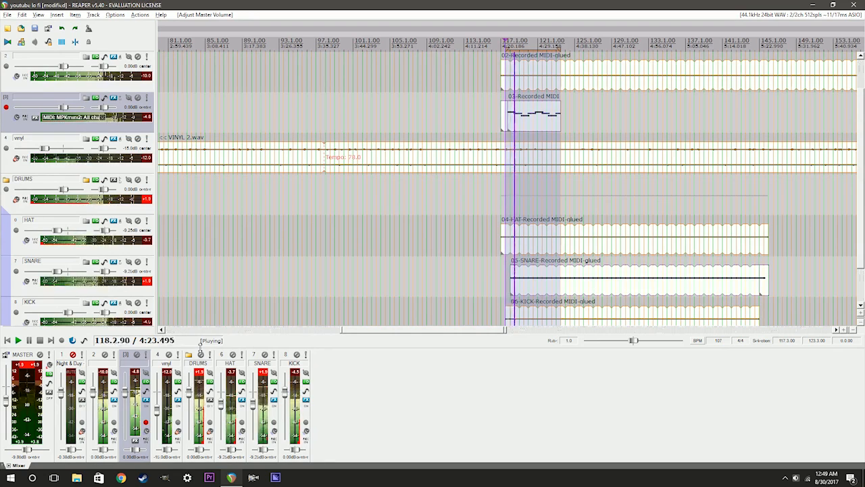
{"action": "key", "text": "space"}
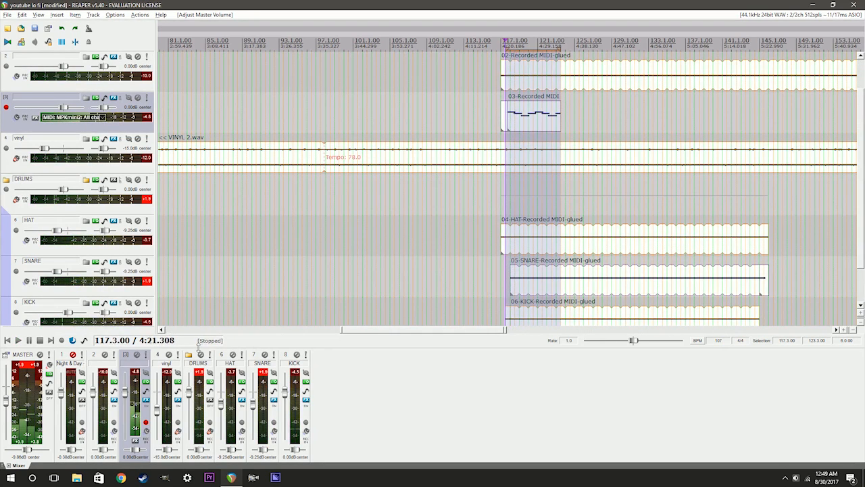
Step: During playback of the looped section, mute the HAT and SNARE tracks, leaving KICK unmuted, and stop playback
{"action": "scroll", "coordinate": [390, 230], "scroll_direction": "down", "scroll_amount": 4}
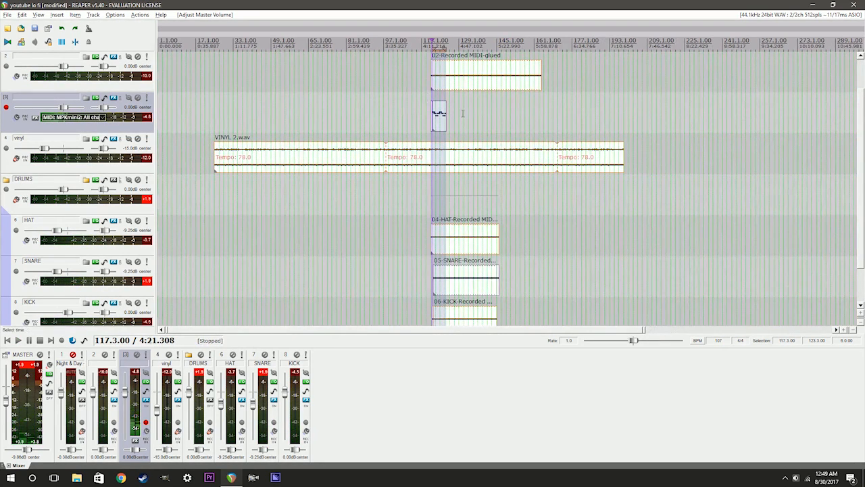
{"action": "key", "text": "space"}
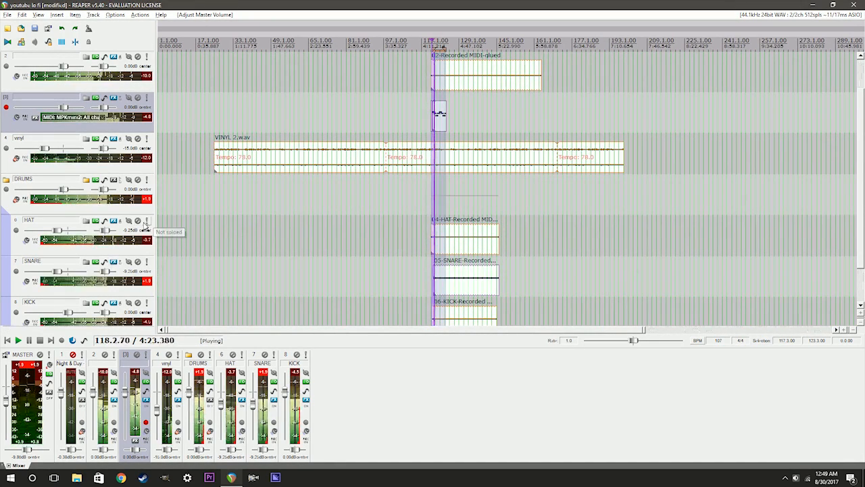
{"action": "left_click", "coordinate": [137, 261]}
{"action": "left_click", "coordinate": [138, 303]}
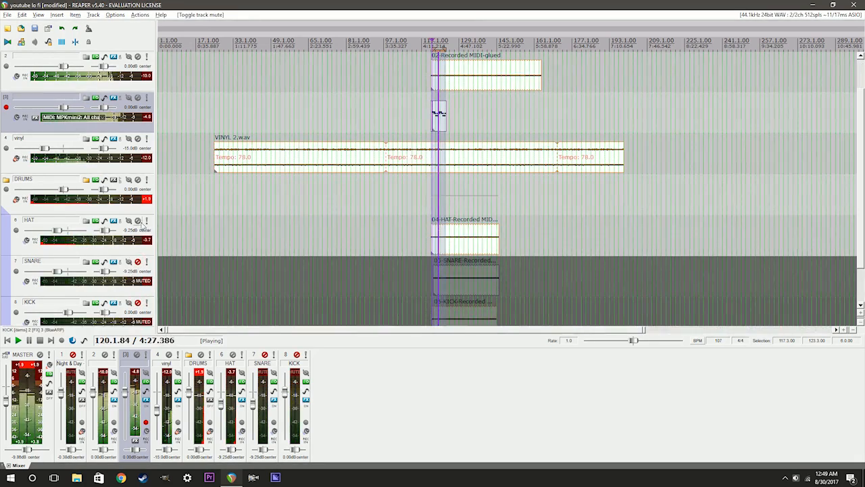
{"action": "left_click", "coordinate": [137, 222]}
{"action": "left_click", "coordinate": [137, 261]}
{"action": "left_click", "coordinate": [137, 262]}
{"action": "left_click", "coordinate": [138, 302]}
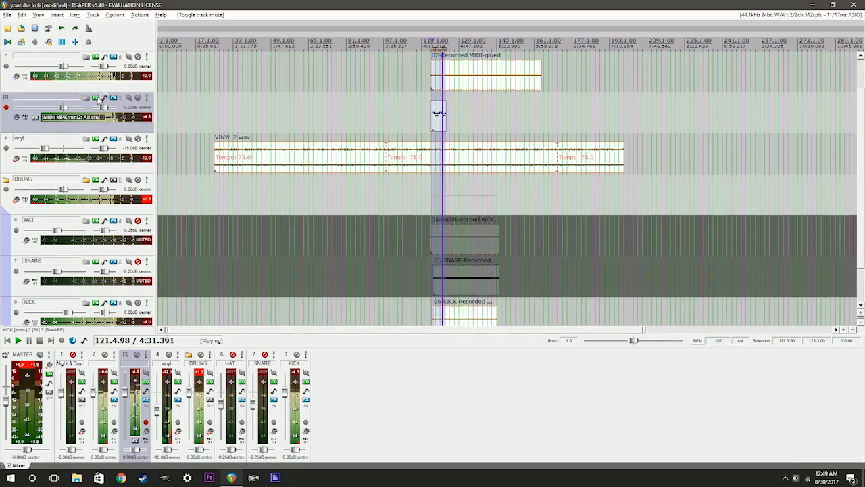
{"action": "key", "text": "space"}
Step: Solo the Night & Day jazz piano track and listen to it from bar 185
{"action": "scroll", "coordinate": [541, 126], "scroll_direction": "up", "scroll_amount": 4}
{"action": "scroll", "coordinate": [553, 129], "scroll_direction": "down", "scroll_amount": 2}
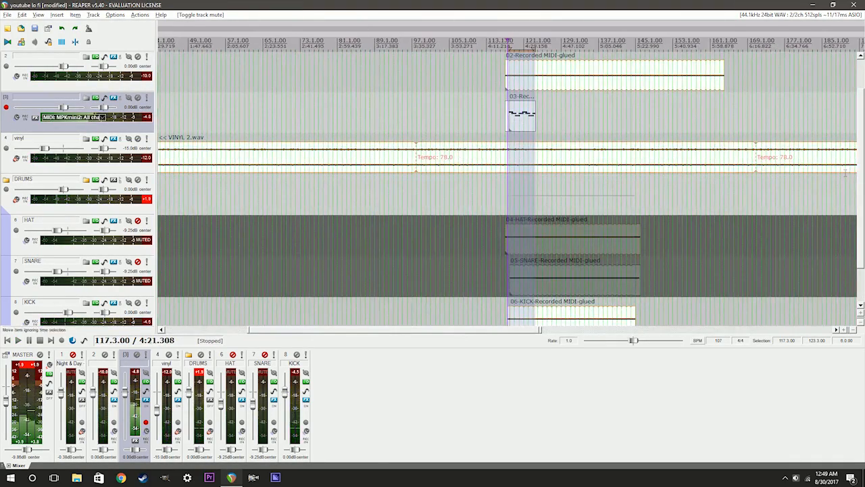
{"action": "left_click_drag", "start_coordinate": [862, 211], "coordinate": [861, 186]}
{"action": "left_click", "coordinate": [822, 83]}
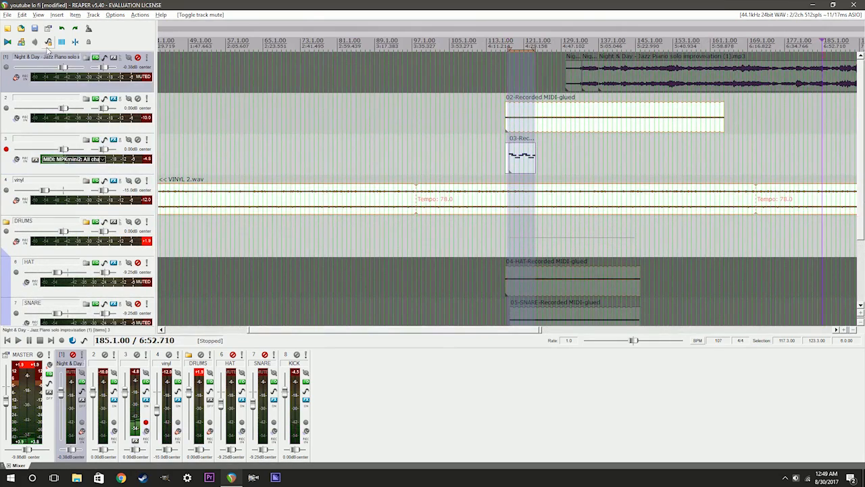
{"action": "left_click", "coordinate": [147, 61]}
{"action": "scroll", "coordinate": [146, 62], "scroll_direction": "down", "scroll_amount": 4}
{"action": "left_click", "coordinate": [495, 61]}
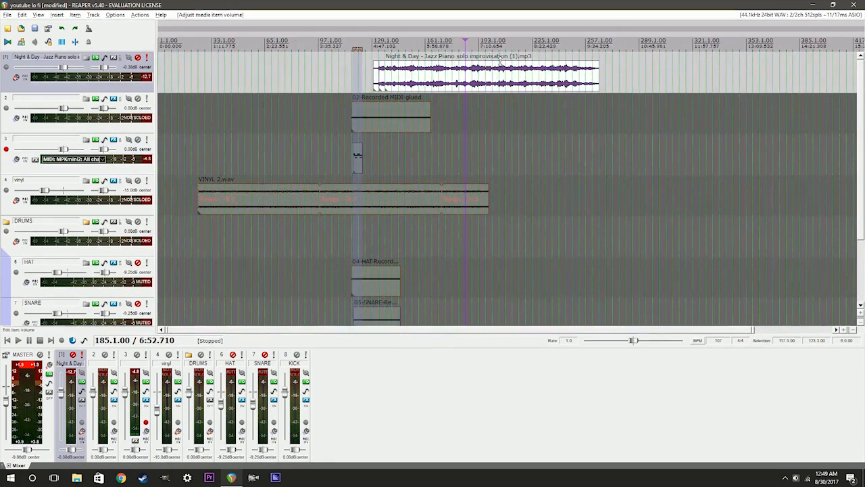
{"action": "key", "text": "space"}
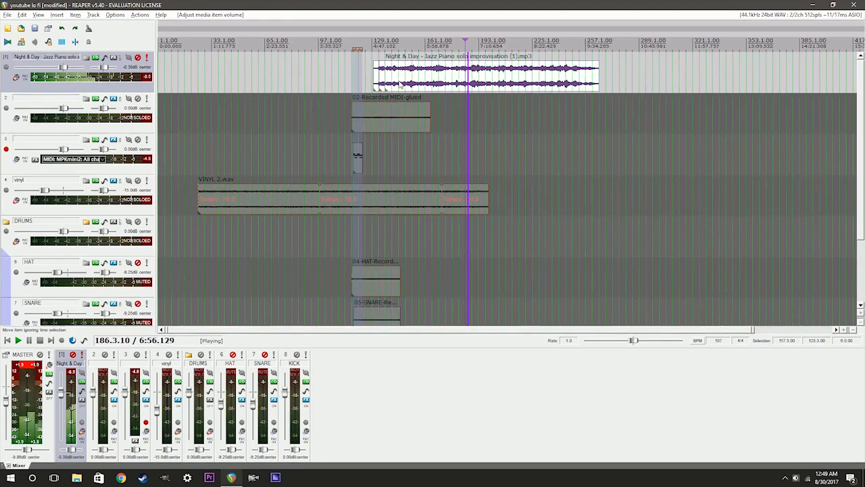
{"action": "key", "text": "space"}
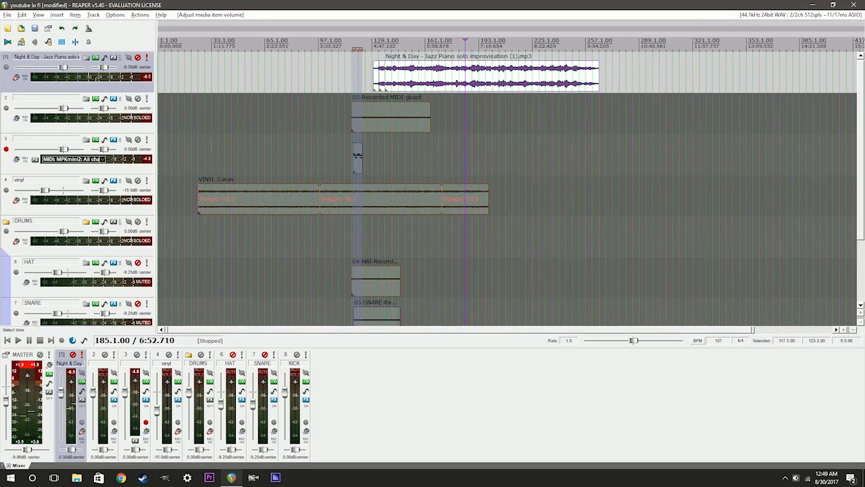
Step: Solo tracks 3 and 2 as well to compare their parts from bar 121, and clear all the solos
{"action": "left_click", "coordinate": [147, 140]}
{"action": "left_click", "coordinate": [357, 155]}
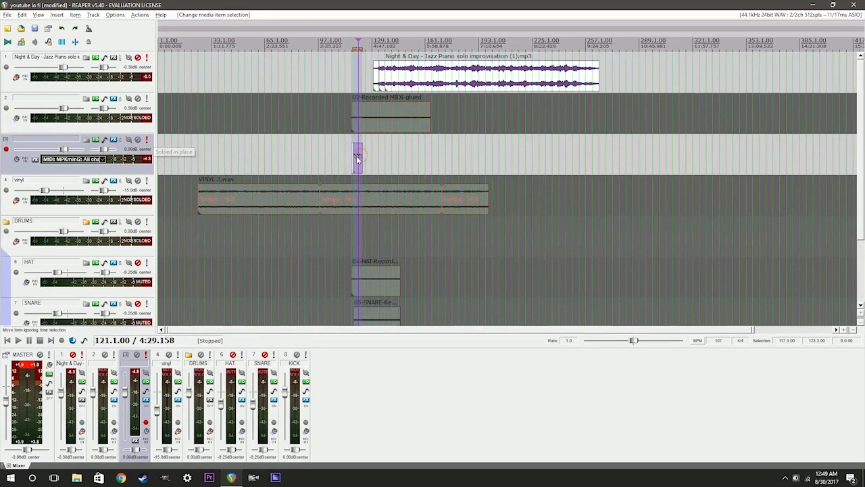
{"action": "key", "text": "space"}
{"action": "left_click", "coordinate": [147, 98]}
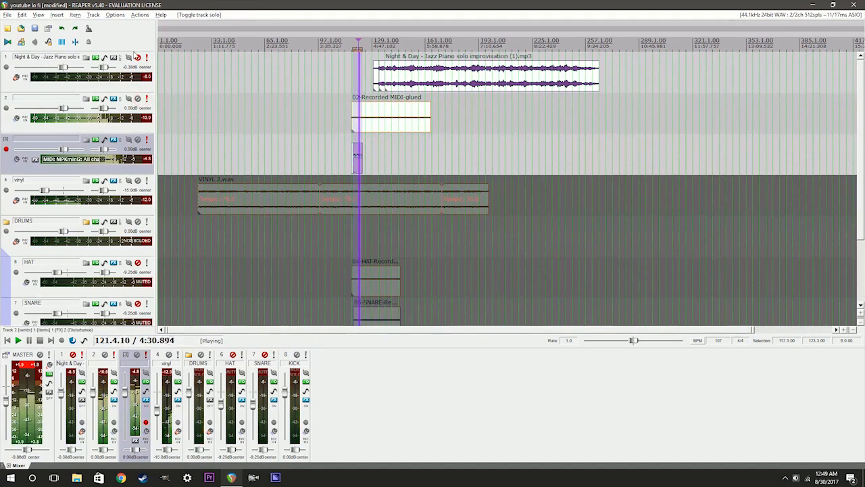
{"action": "left_click", "coordinate": [147, 59]}
{"action": "left_click", "coordinate": [147, 99]}
{"action": "left_click", "coordinate": [147, 139]}
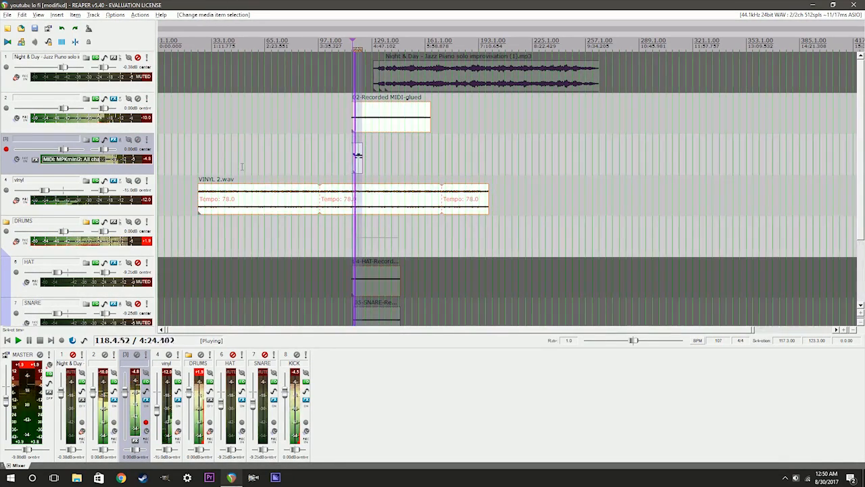
Step: Listen repeatedly to the looped section with HAT, SNARE and the jazz piano track muted
{"action": "key", "text": "space"}
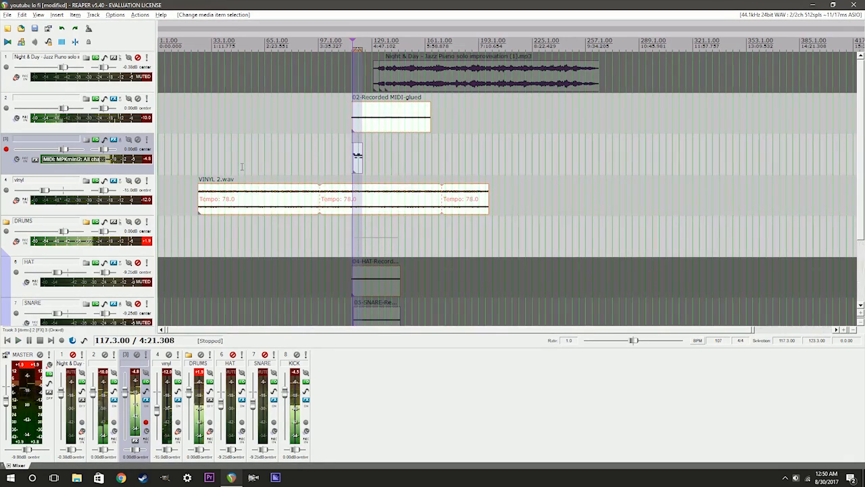
{"action": "key", "text": "space"}
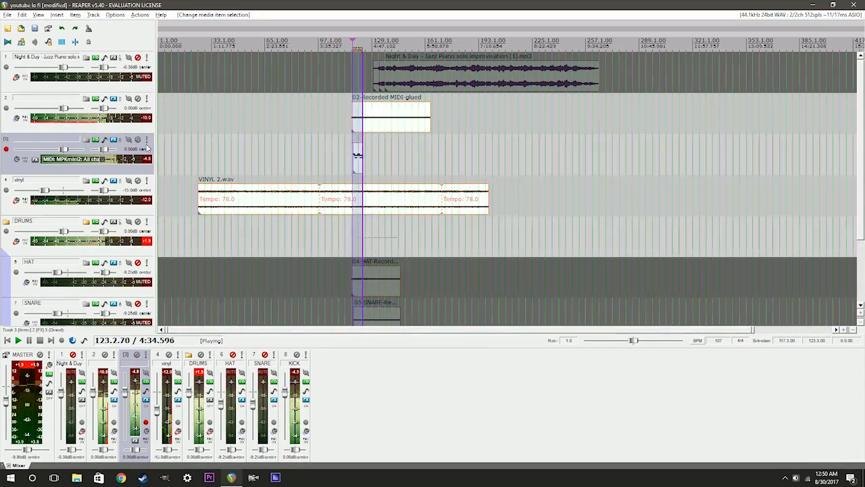
{"action": "key", "text": "space"}
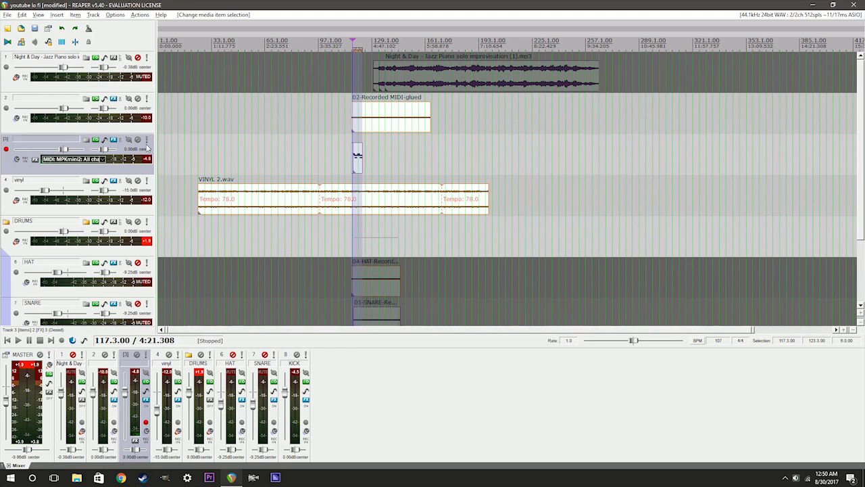
{"action": "key", "text": "space"}
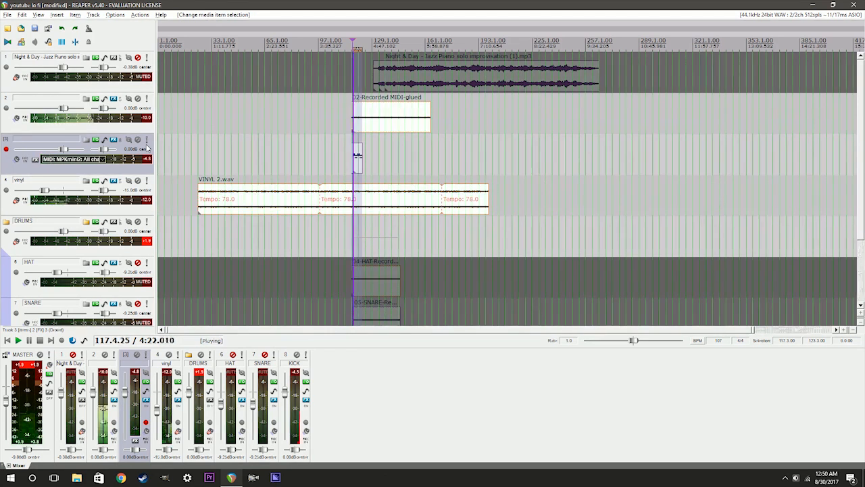